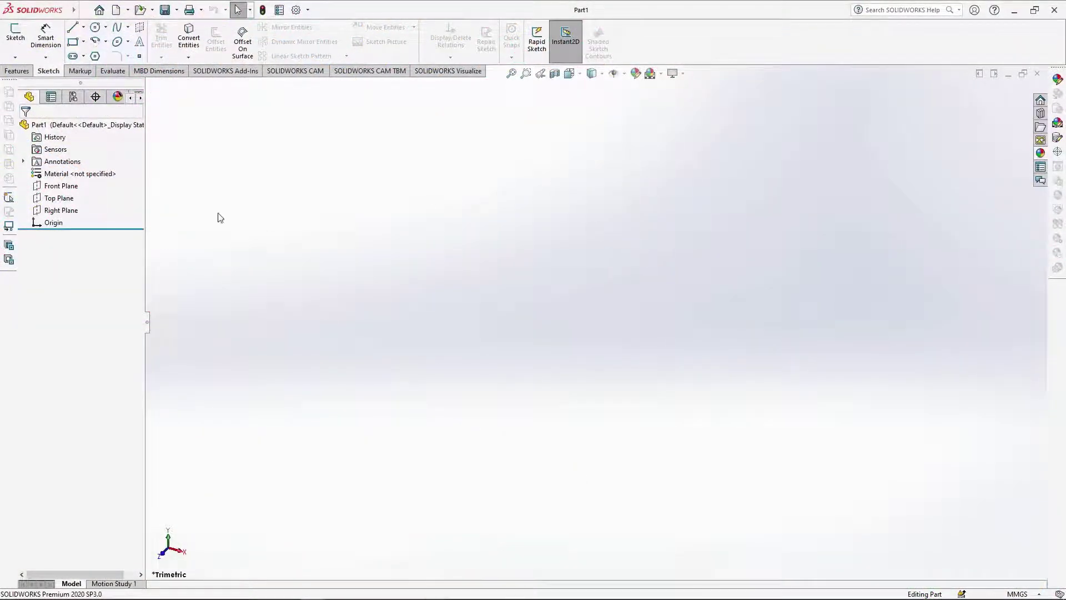
Start a sketch on the Front Plane and draw a 120 mm vertical line upward from the origin.
click(70, 186)
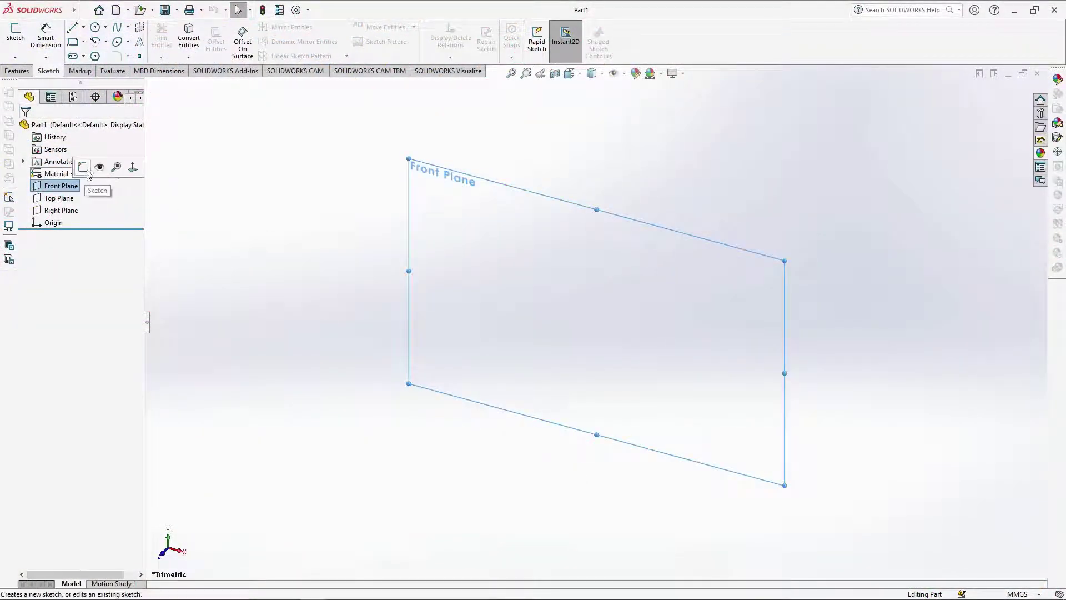
click(84, 168)
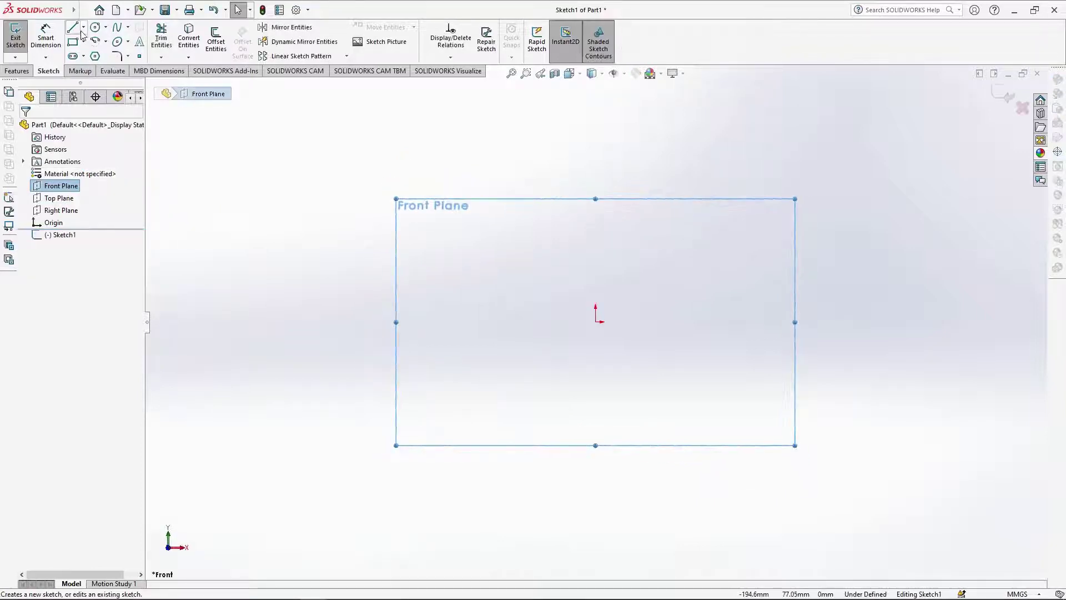
click(73, 28)
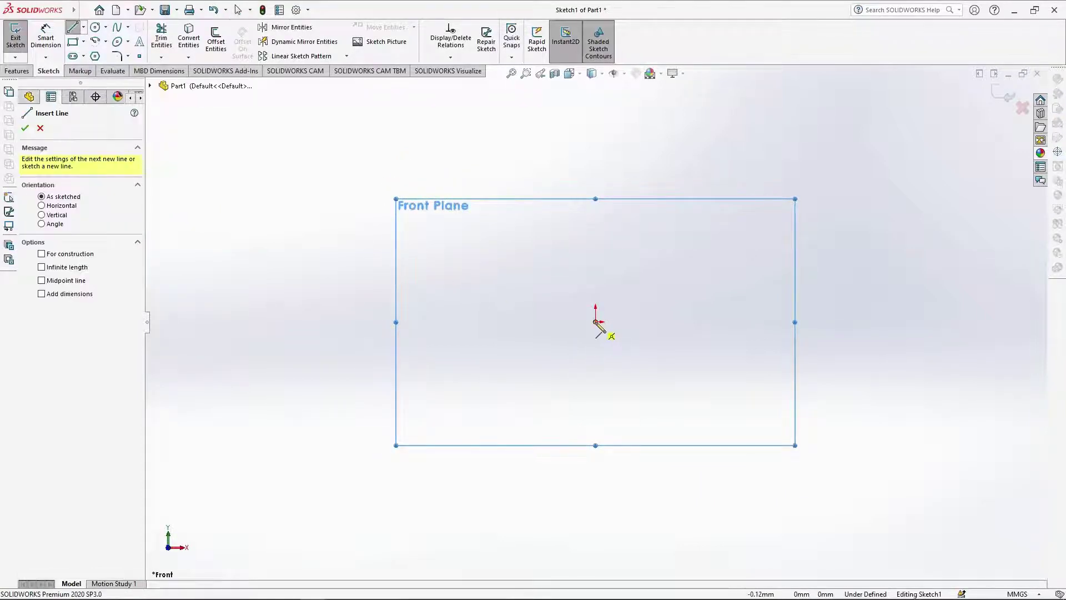
click(596, 322)
text(120)
key(Return)
key(Escape)
Add a length dimension to the vertical line, placed on its left side.
click(47, 37)
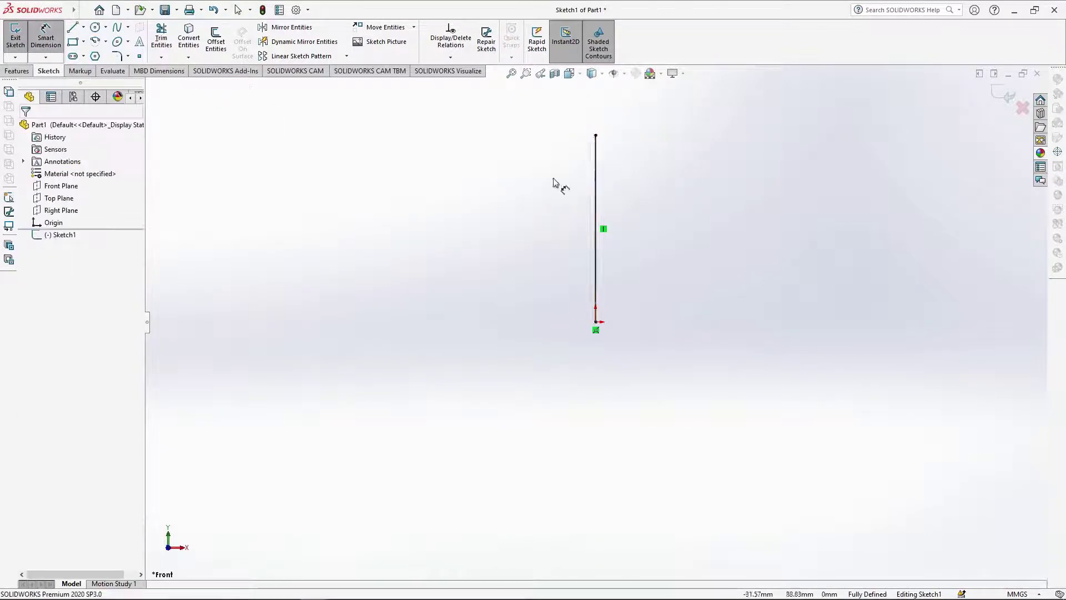
click(596, 200)
click(559, 211)
key(Return)
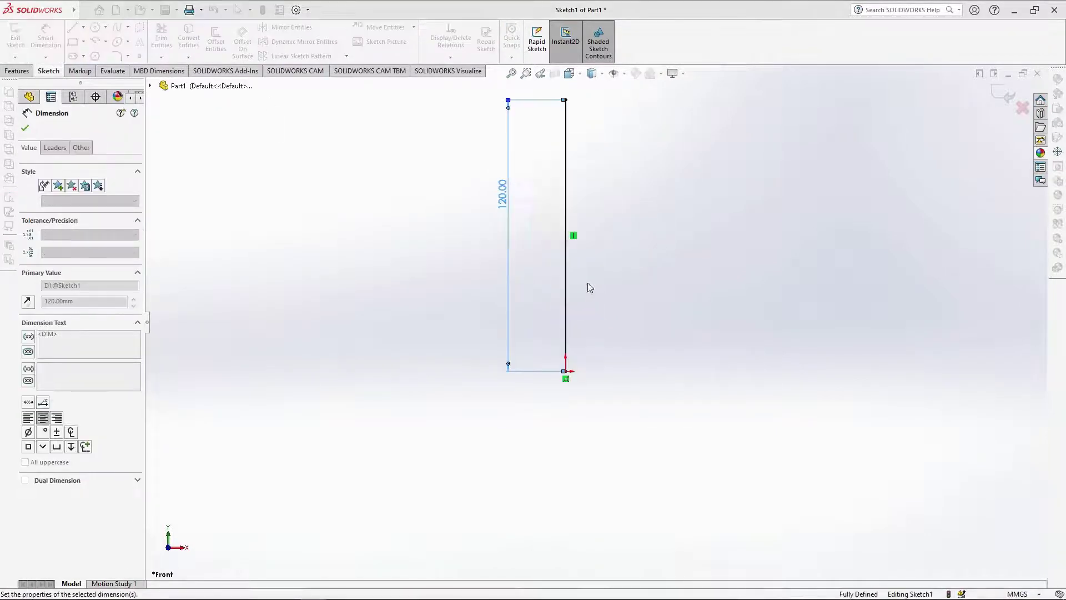
Draw a 14 mm horizontal line from the origin toward the right.
key(l)
click(565, 377)
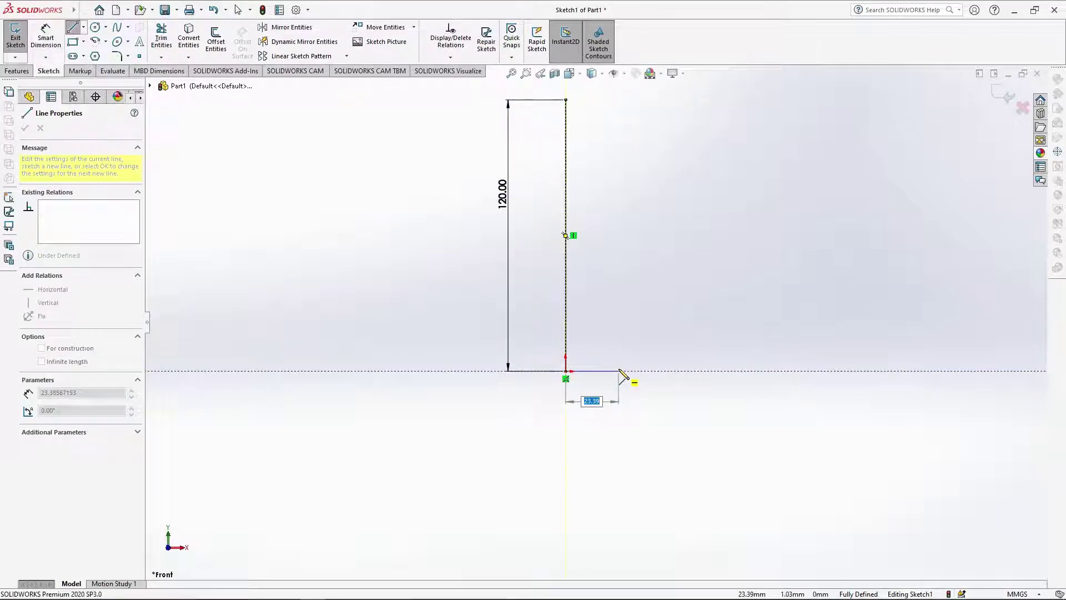
key(Return)
key(Escape)
Add a length dimension below the short horizontal line at the origin.
scroll(634, 158, down, 2)
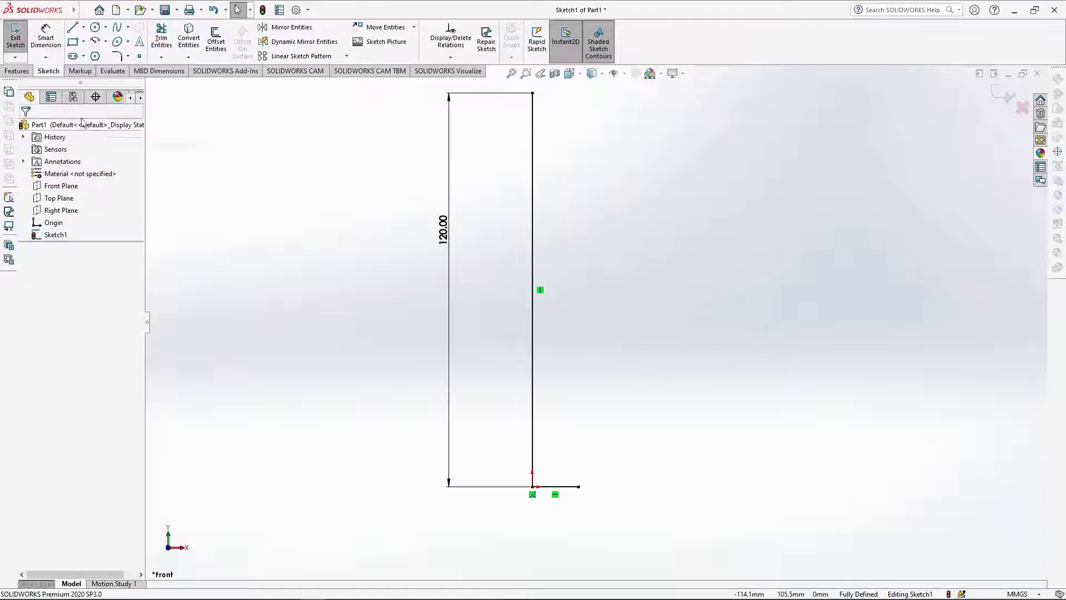
click(45, 36)
click(555, 487)
click(556, 508)
click(508, 493)
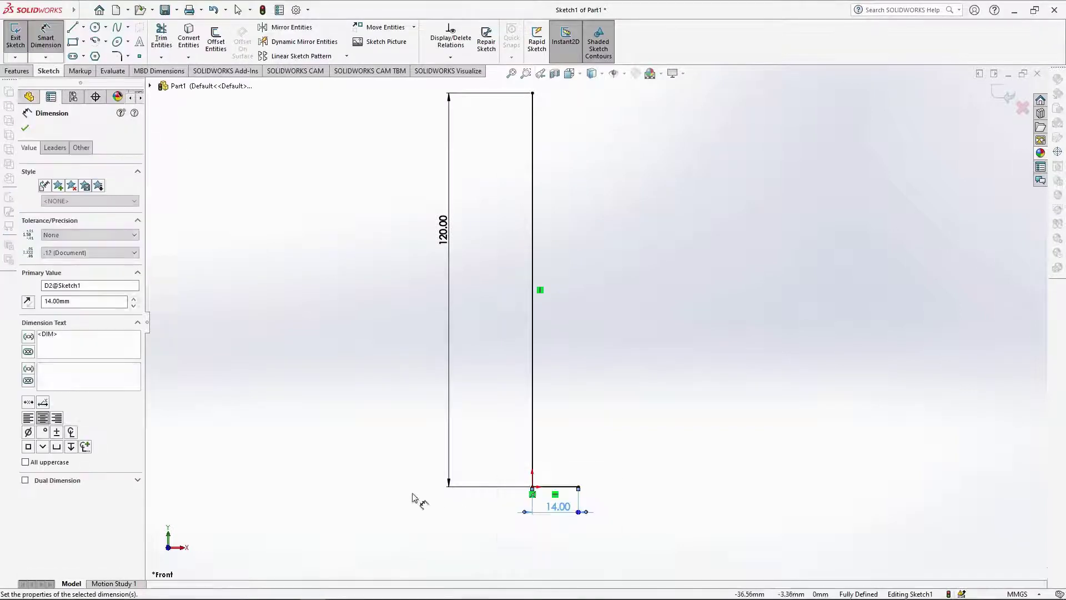
click(25, 128)
Draw a 36 mm diameter circle to the right of the vertical line's upper end.
click(95, 27)
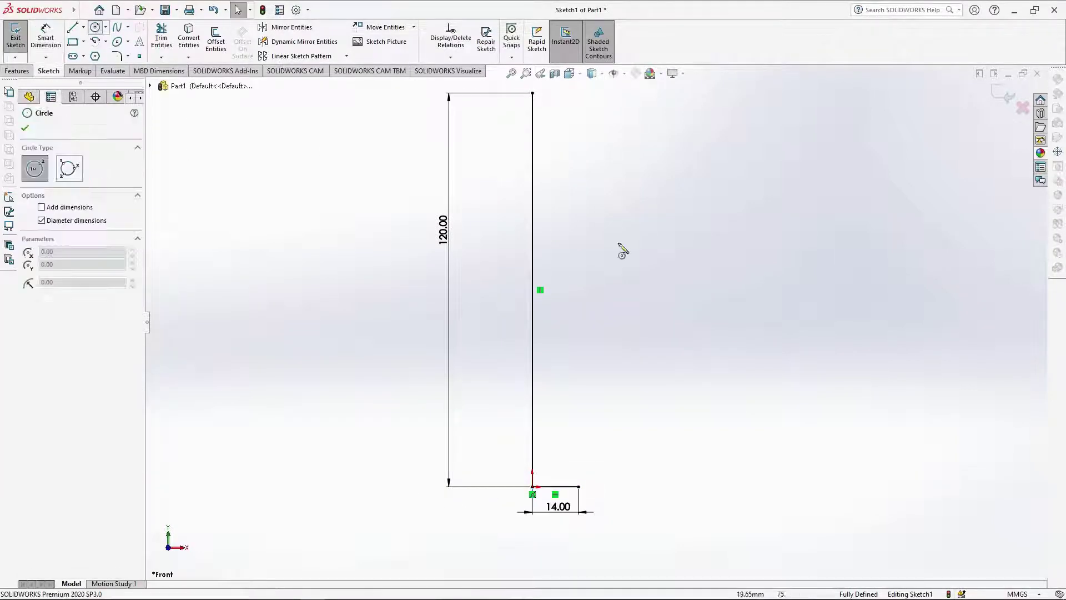
scroll(651, 233, up, 1)
scroll(628, 198, down, 2)
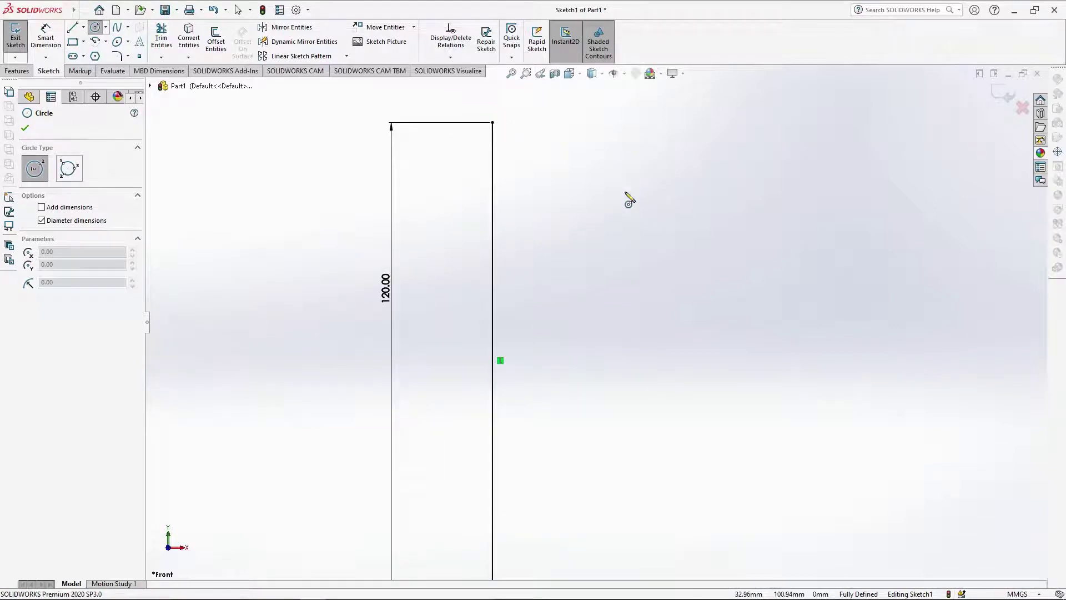
click(625, 193)
text(36)
key(Return)
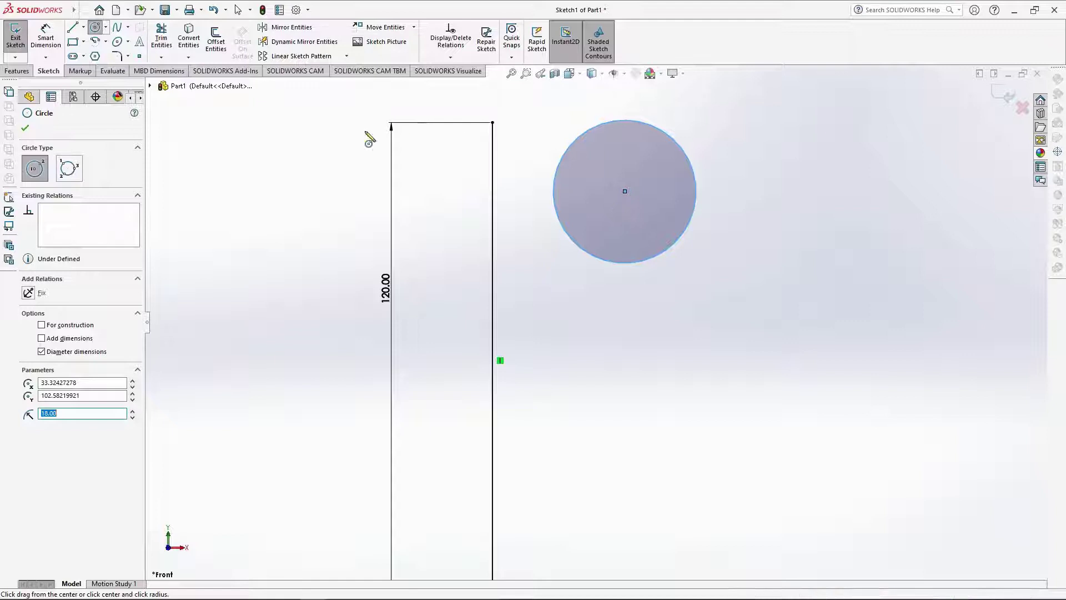
key(Escape)
Place a sketch point on the circle's top quadrant, vertically above its centre.
click(140, 56)
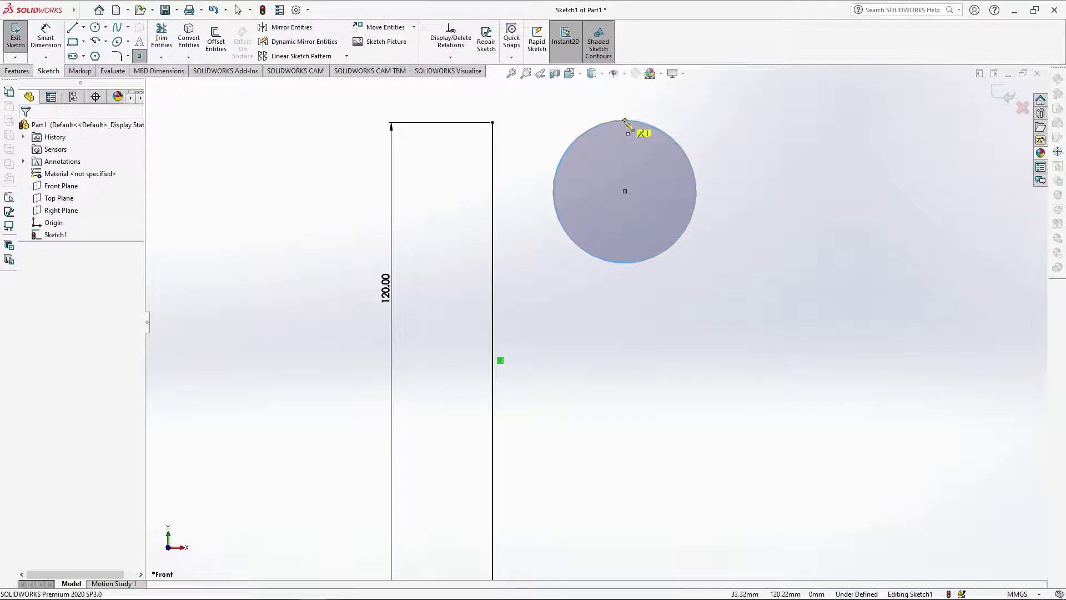
click(624, 120)
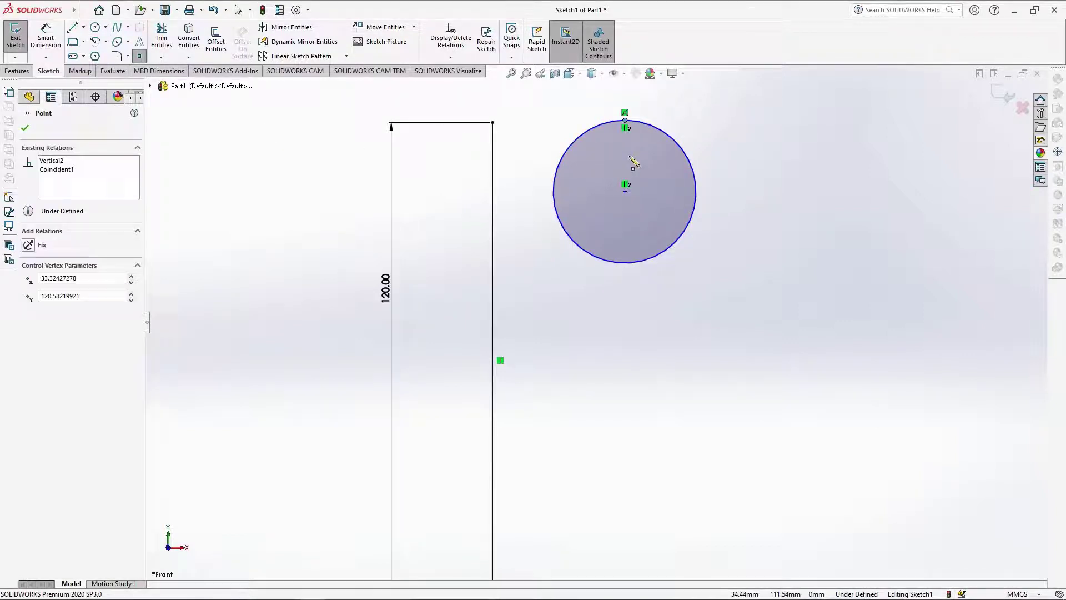
key(Escape)
Add a diameter dimension to the circle, placed on its right side.
key(d)
click(691, 163)
click(737, 162)
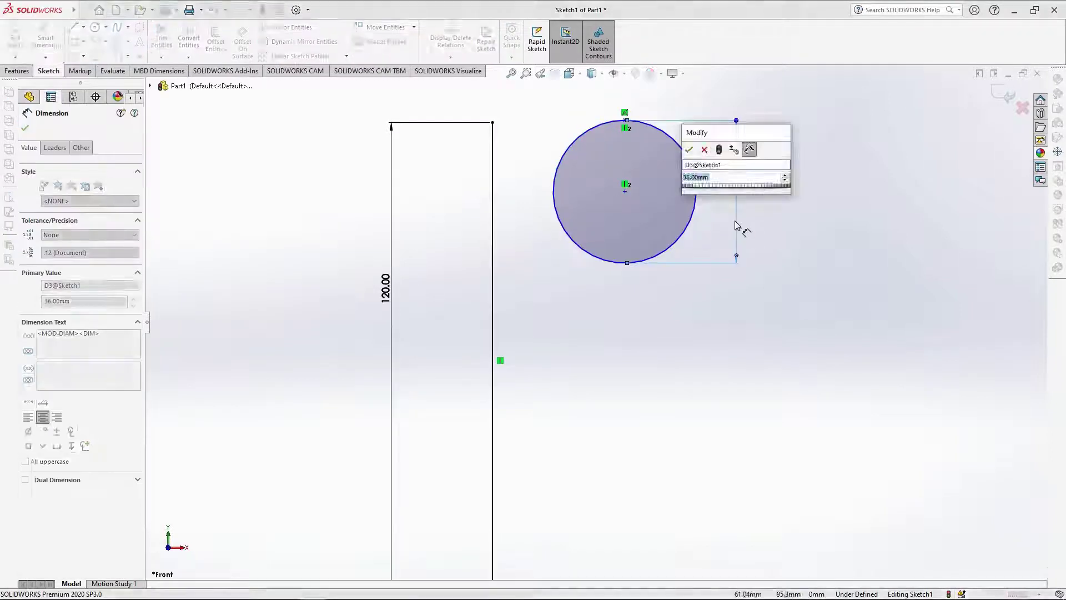
key(Return)
key(Escape)
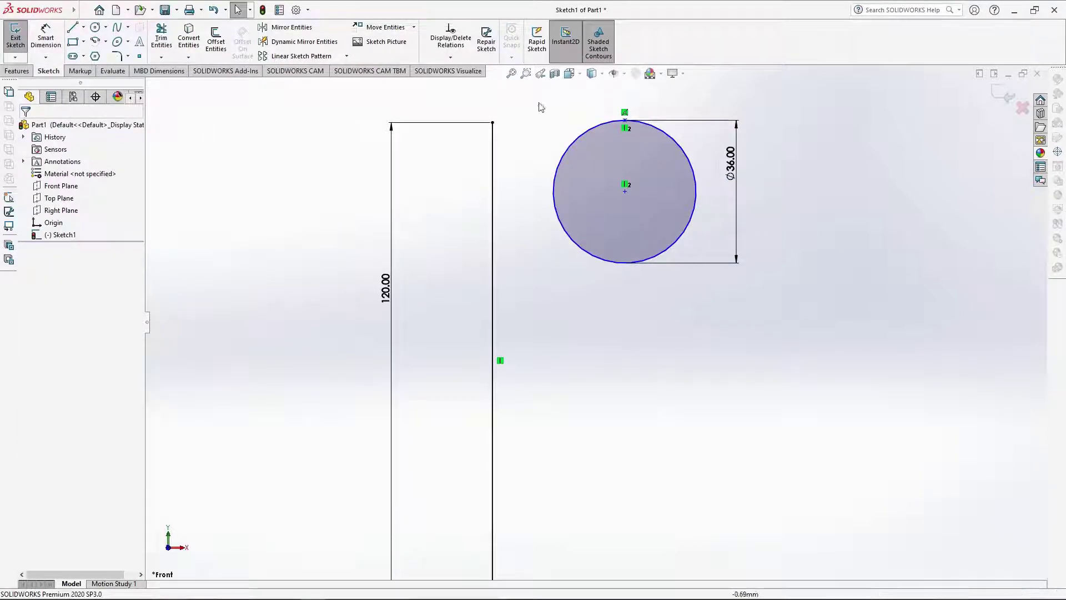
Make the point at the top of the circle coincident with the vertical line's upper endpoint.
click(625, 122)
ctrl+click(492, 123)
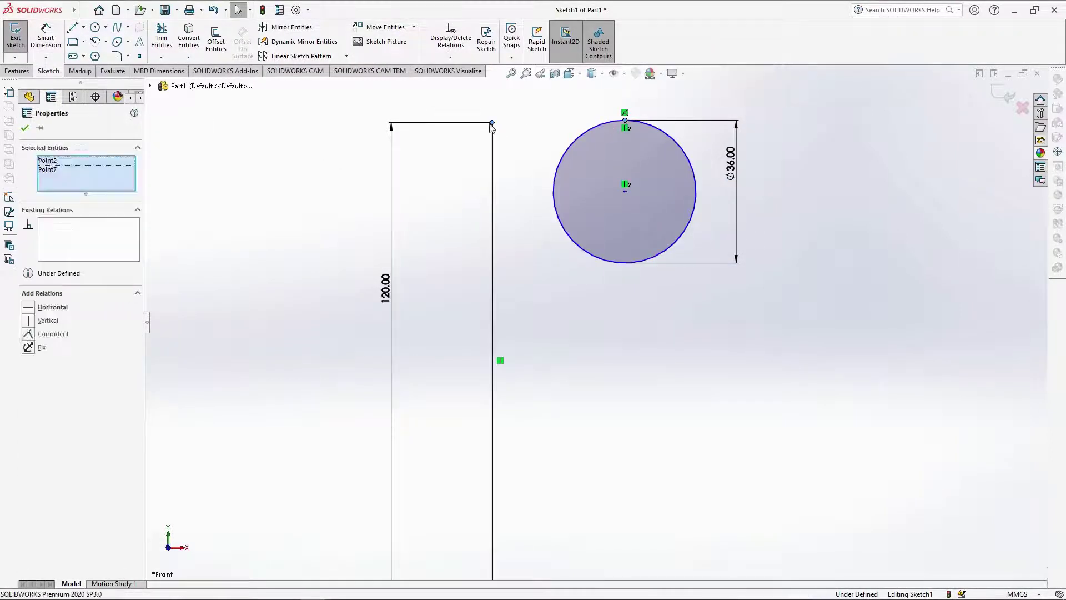
click(31, 335)
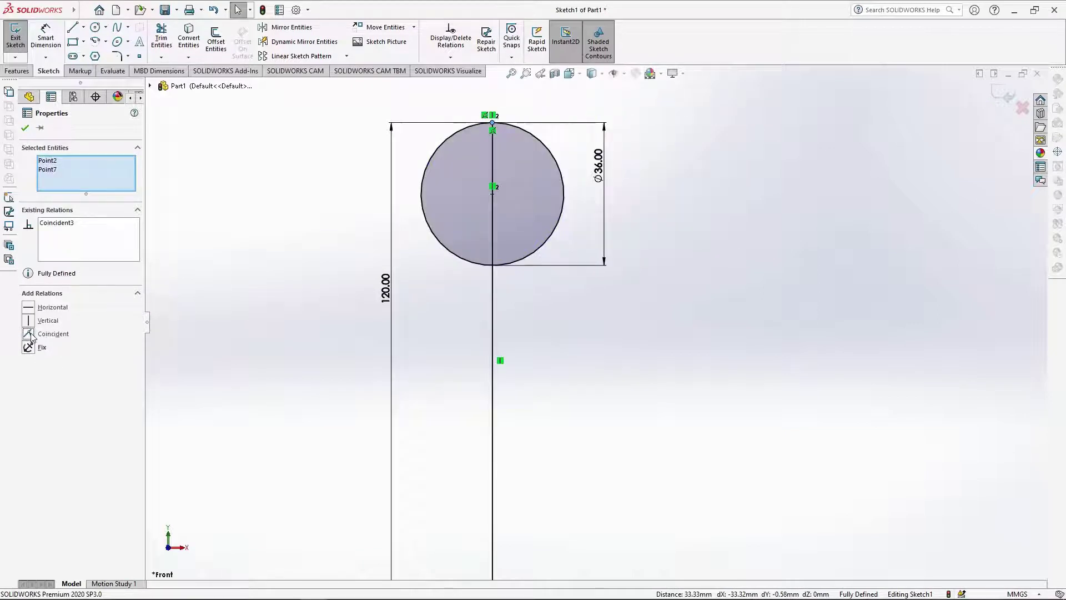
click(688, 271)
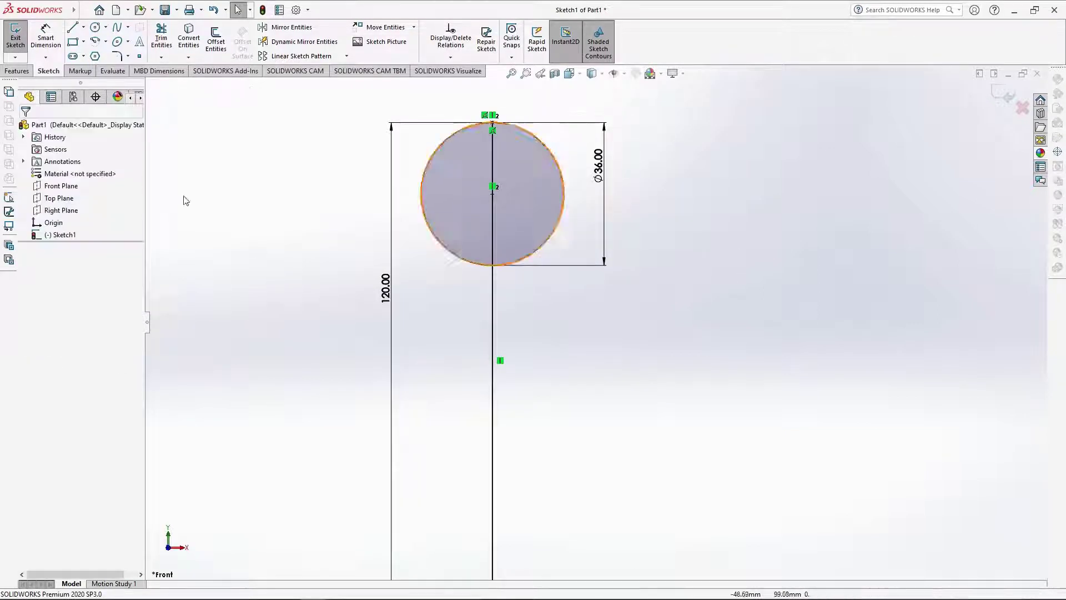
Draw a second circle of 48 mm diameter to the lower right of the first circle.
click(97, 29)
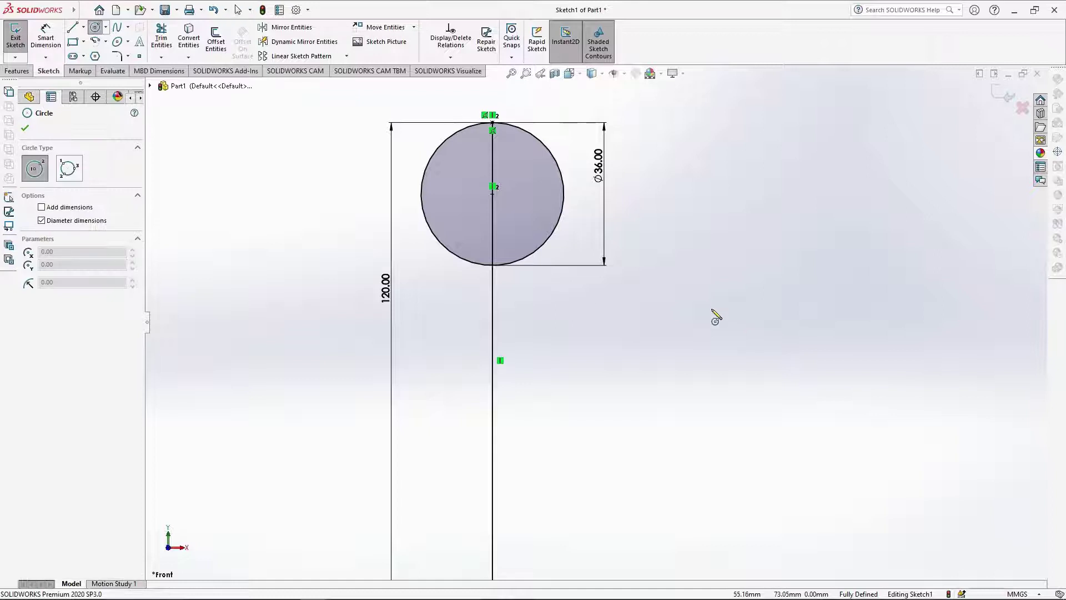
click(711, 307)
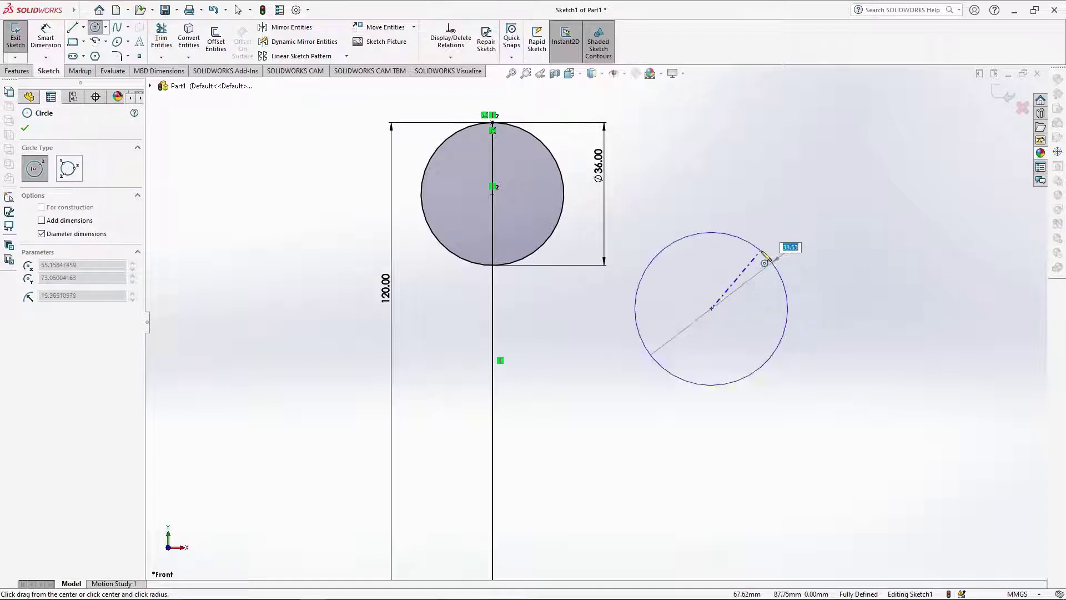
text(48)
key(Return)
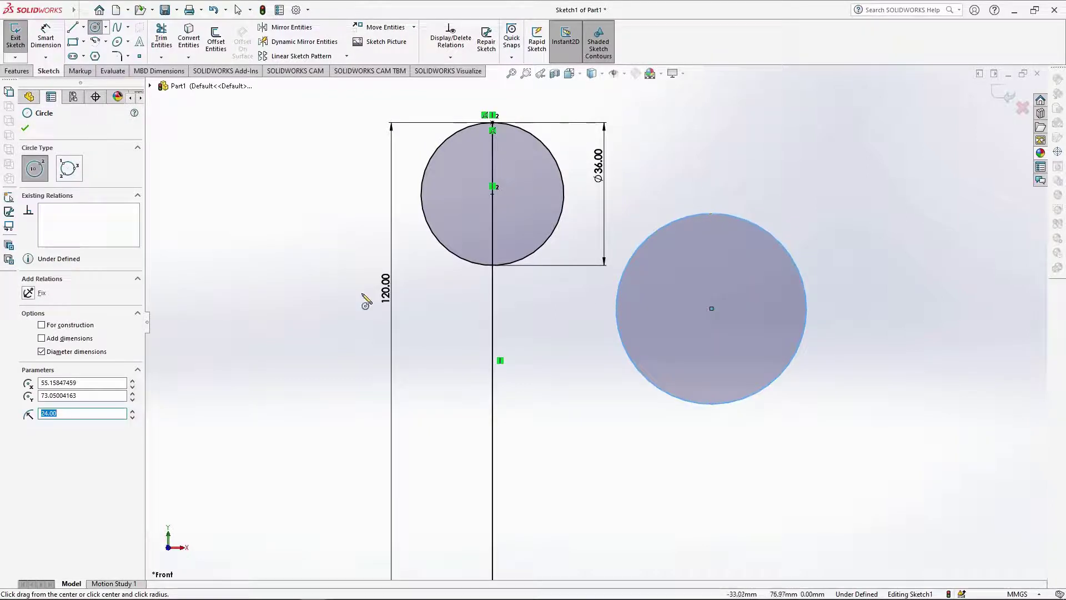
key(Escape)
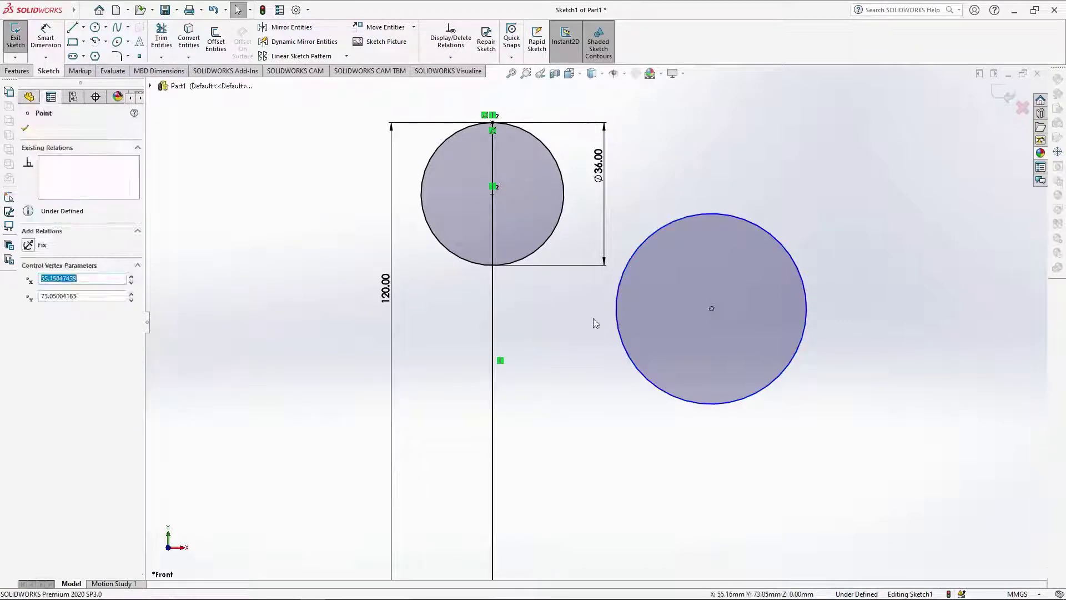
Add a diameter dimension to the second, larger circle, placed on its right side.
right_drag(593, 319, 602, 245)
click(799, 271)
click(853, 301)
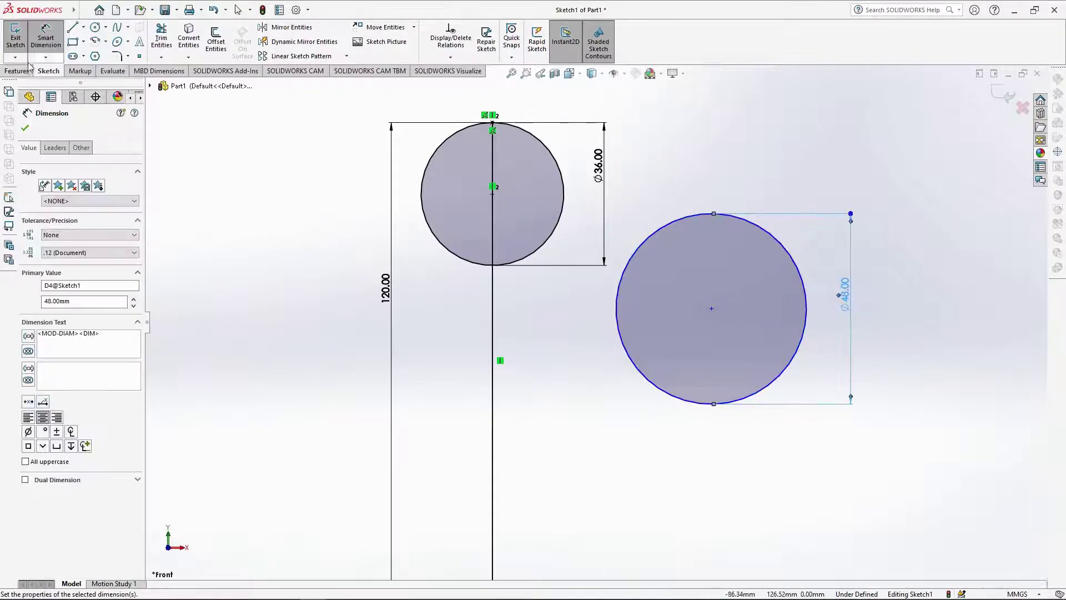
key(Escape)
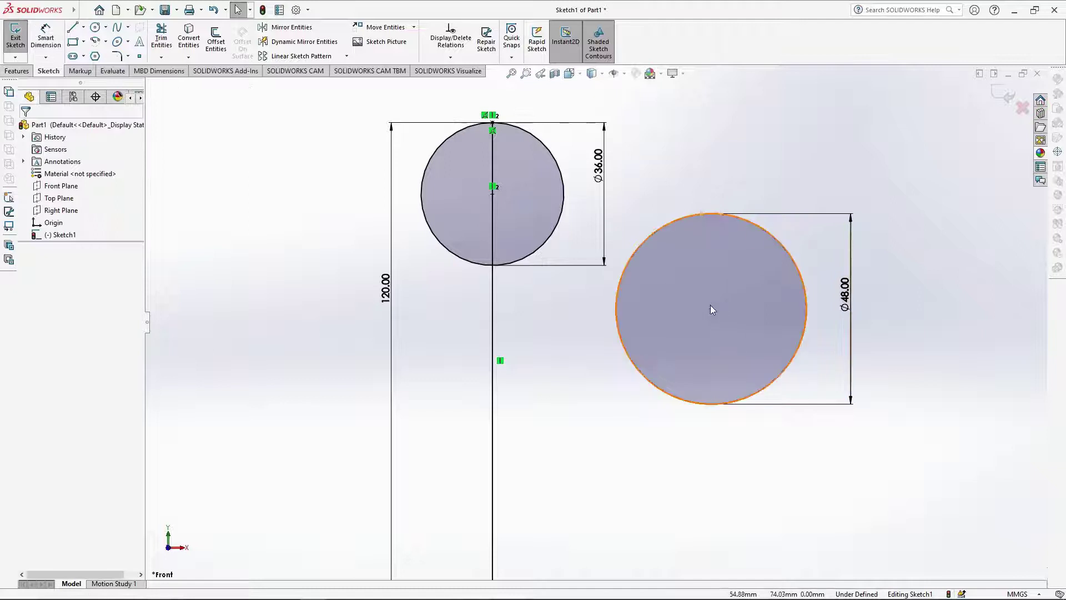
Make the larger circle's centre coincident with the vertical line.
click(711, 309)
ctrl+click(494, 300)
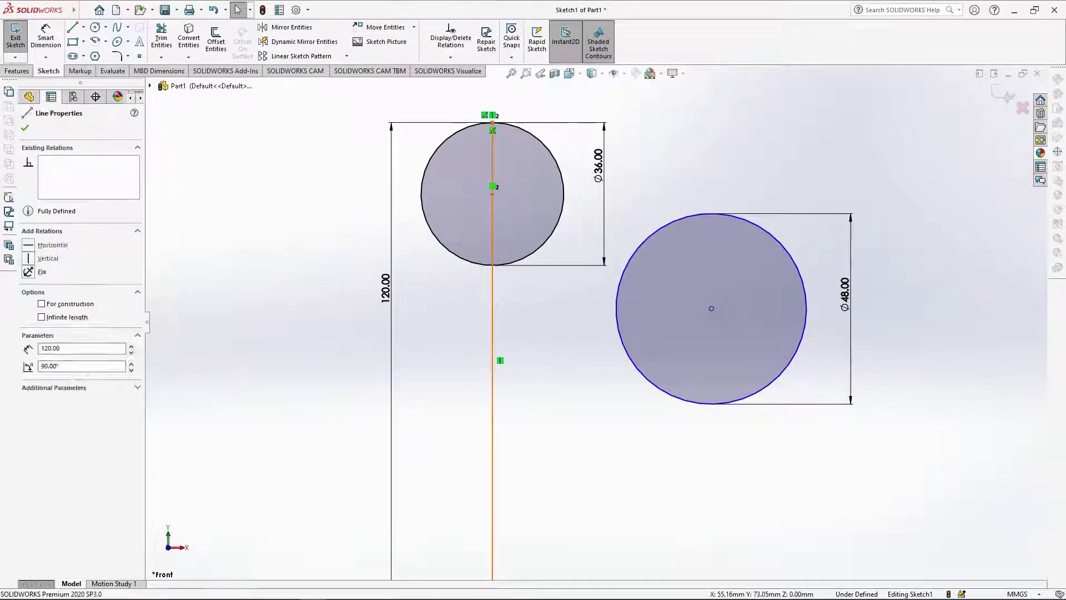
click(29, 321)
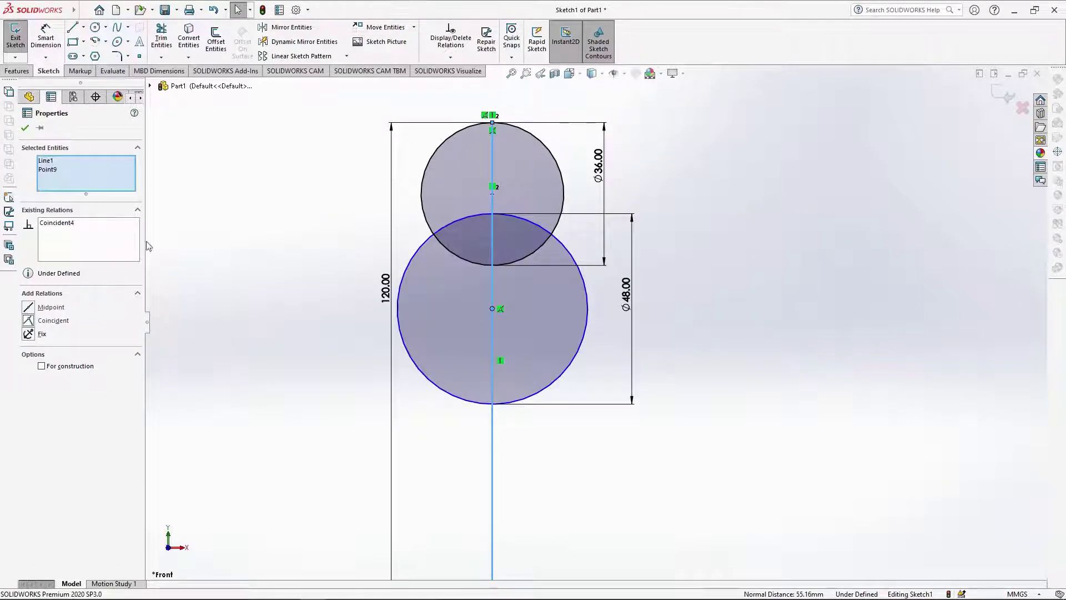
click(237, 226)
Dimension the vertical distance between the two circle centres and set it to 30 mm.
click(43, 40)
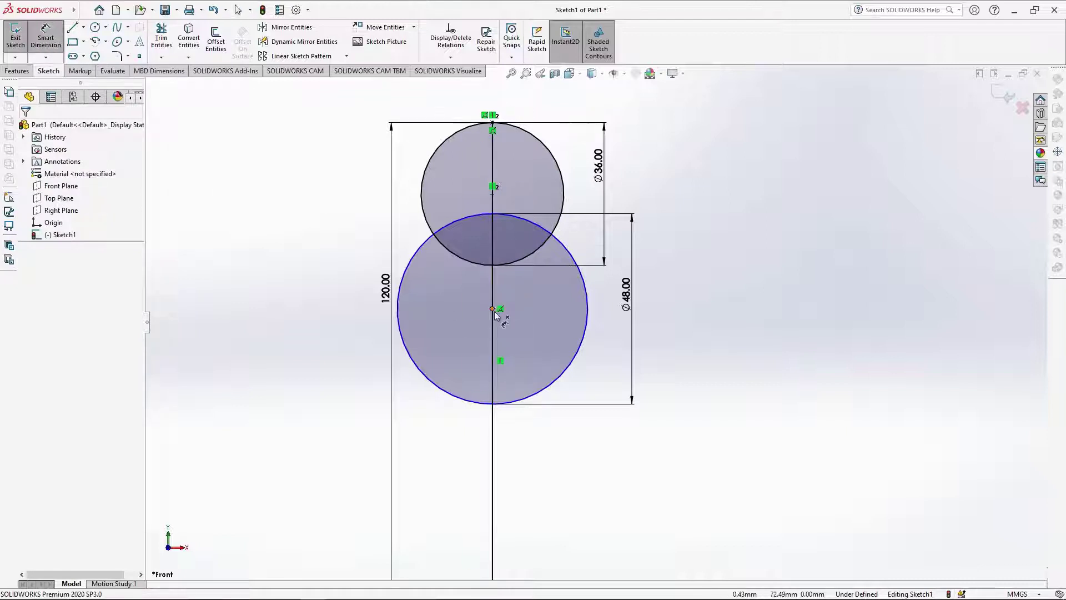
click(494, 309)
click(493, 194)
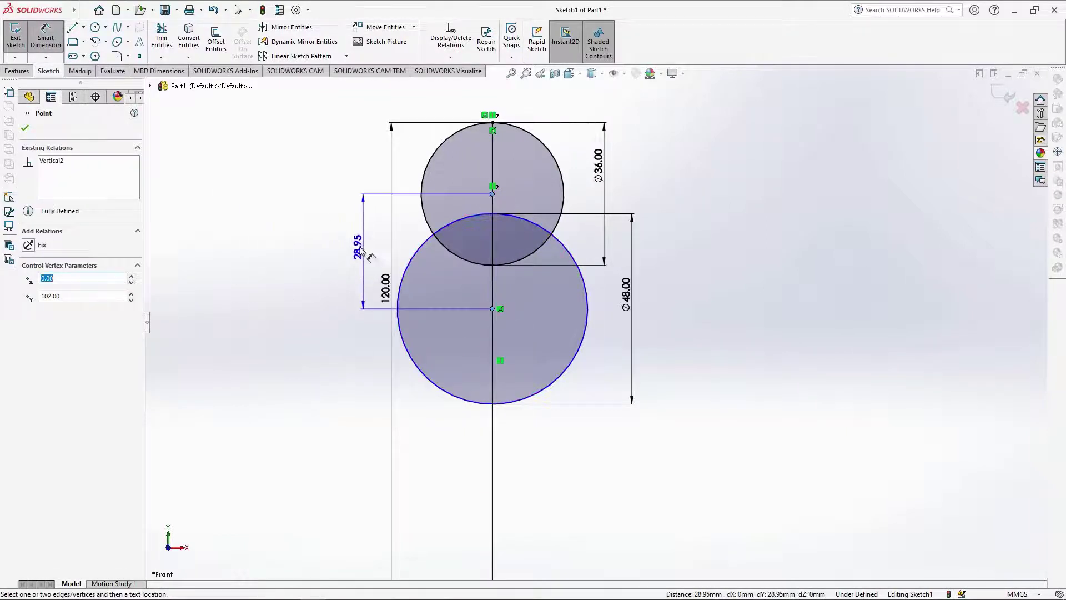
click(362, 245)
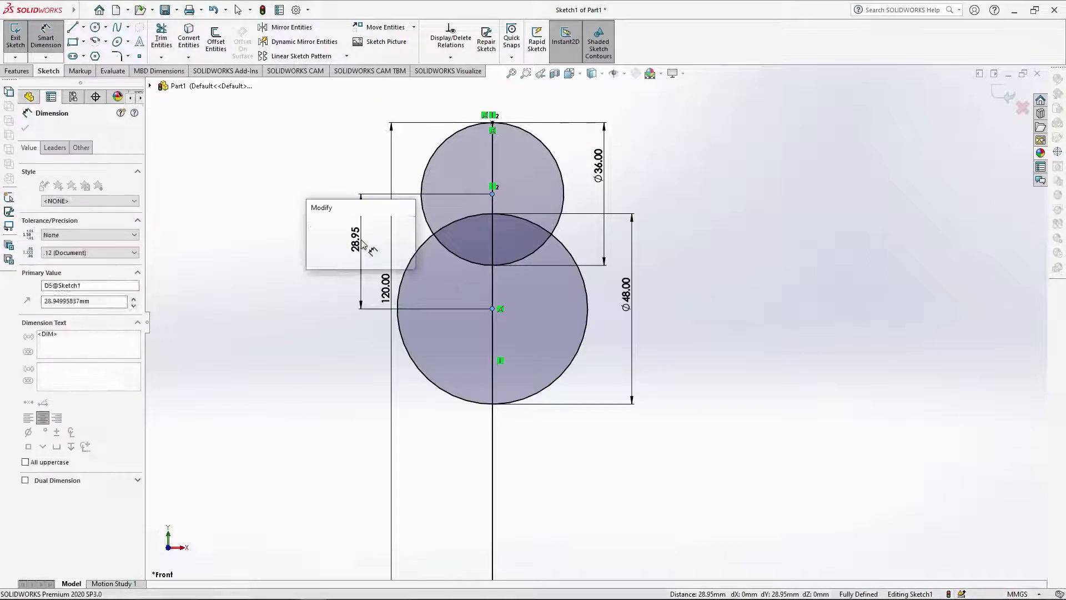
text(30)
key(Return)
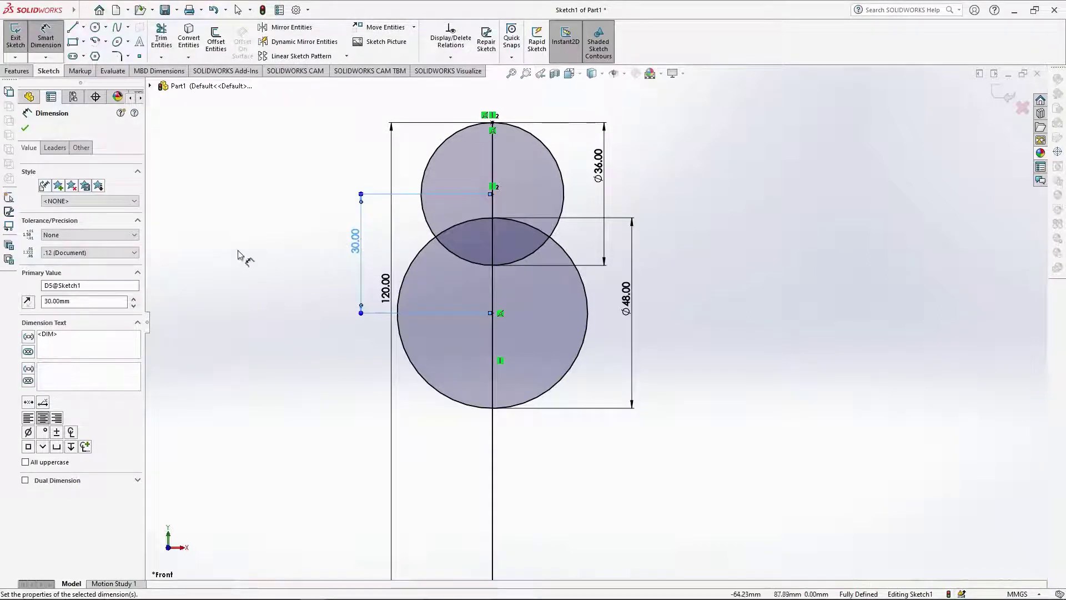
key(Escape)
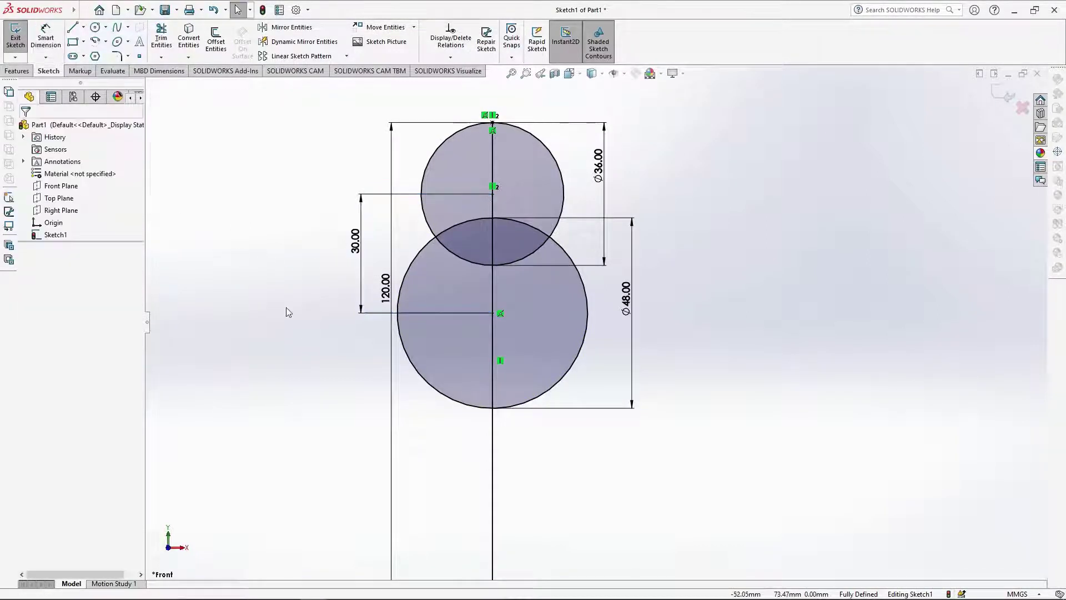
Draw a 24 mm horizontal line to the right from the vertical line, just above the larger circle's bottom.
scroll(558, 444, up, 2)
scroll(622, 449, down, 2)
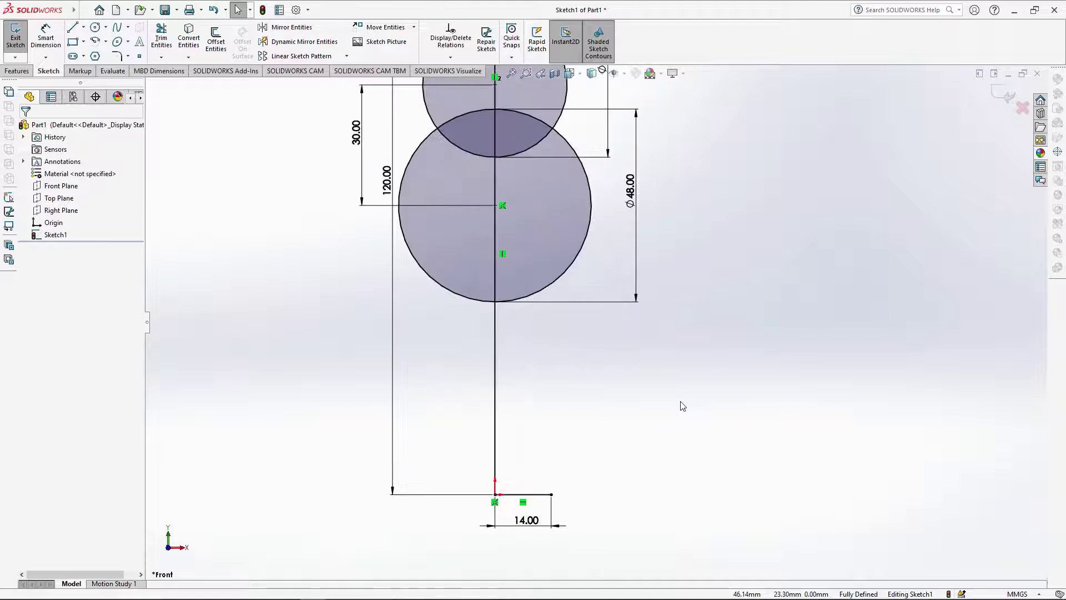
click(72, 27)
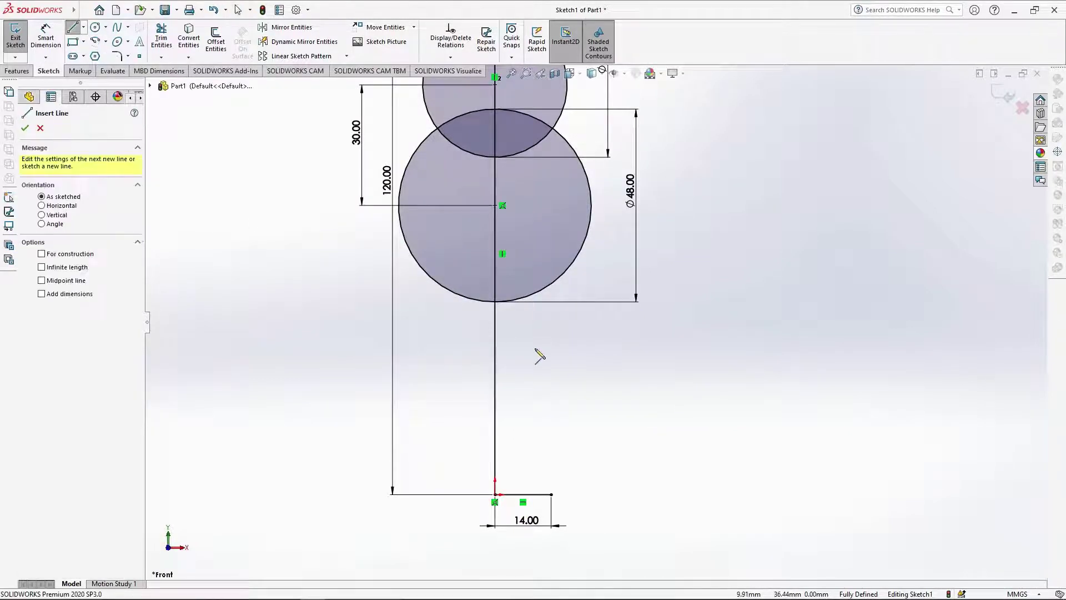
click(494, 289)
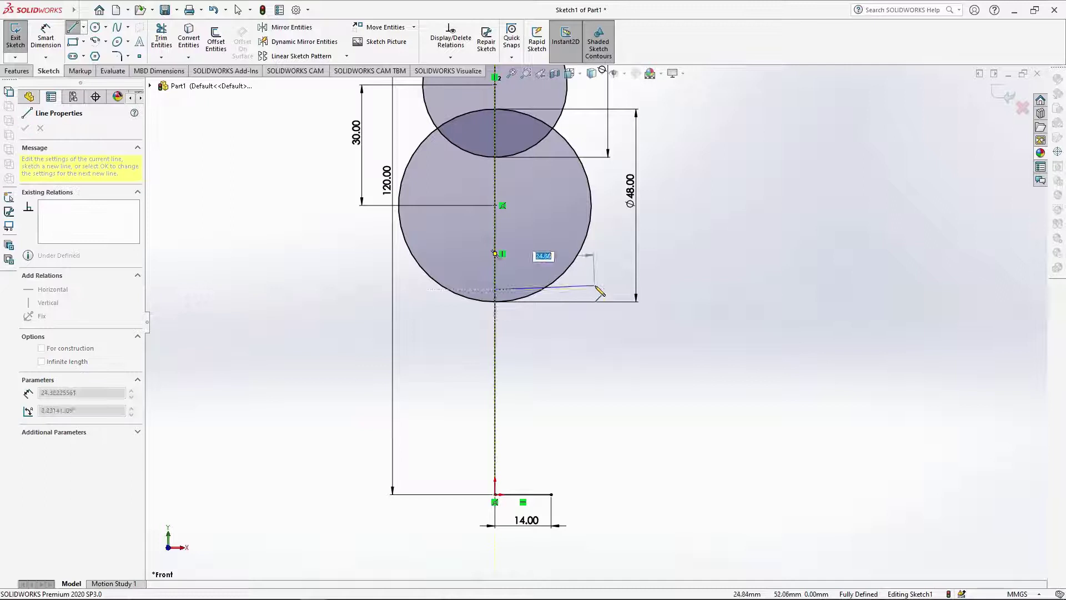
text(24)
key(Return)
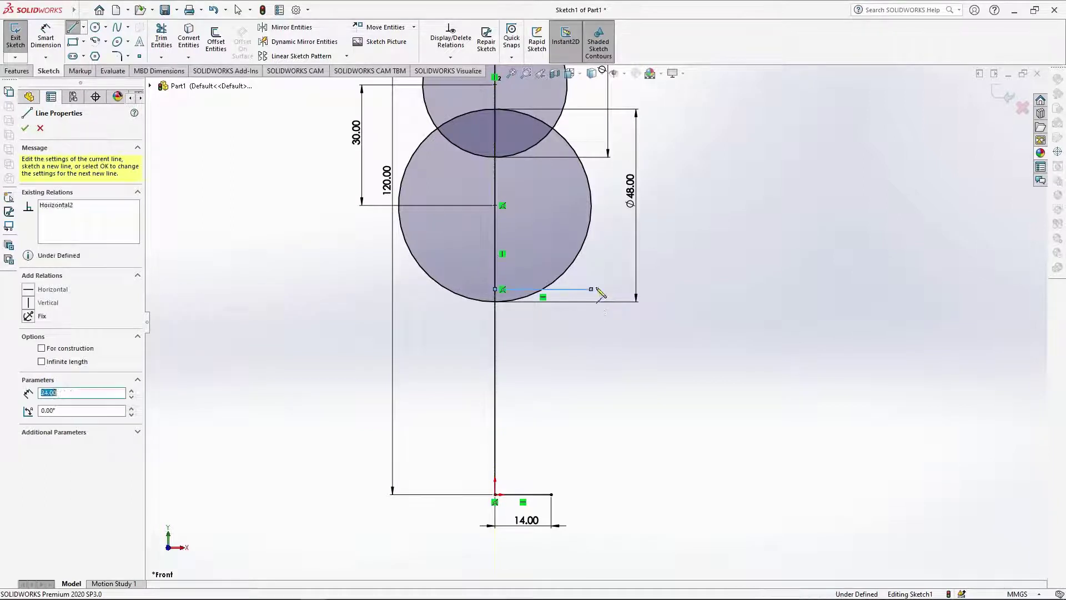
Draw a 9 mm vertical line down from the 24 mm line's free end, then a horizontal line back to the vertical axis line.
click(591, 325)
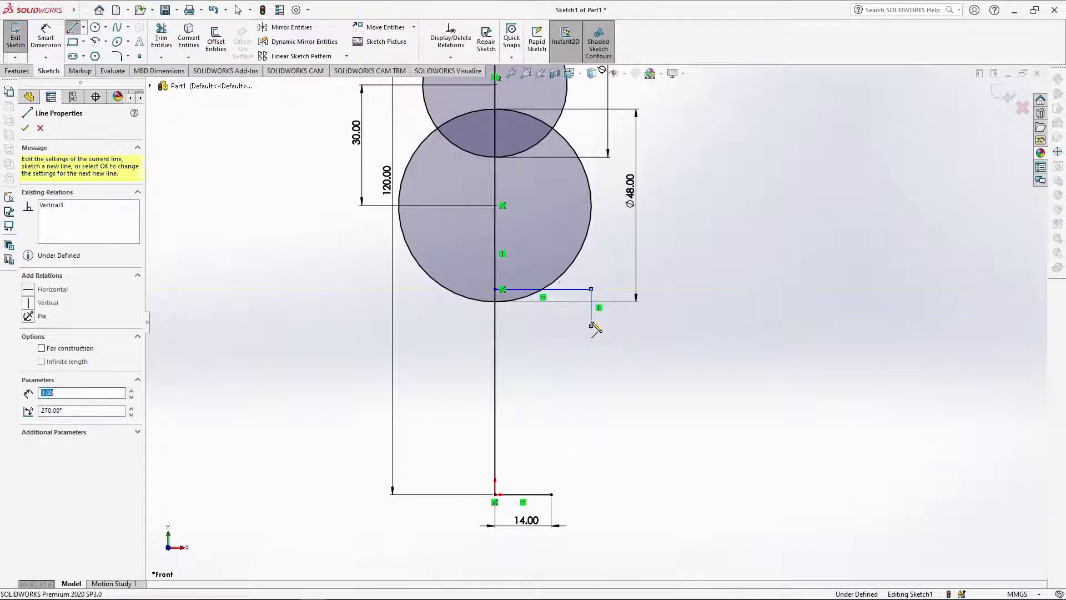
click(494, 325)
Dimension the small rectangle's upper line at 24 mm and its right side at 9 mm.
click(45, 36)
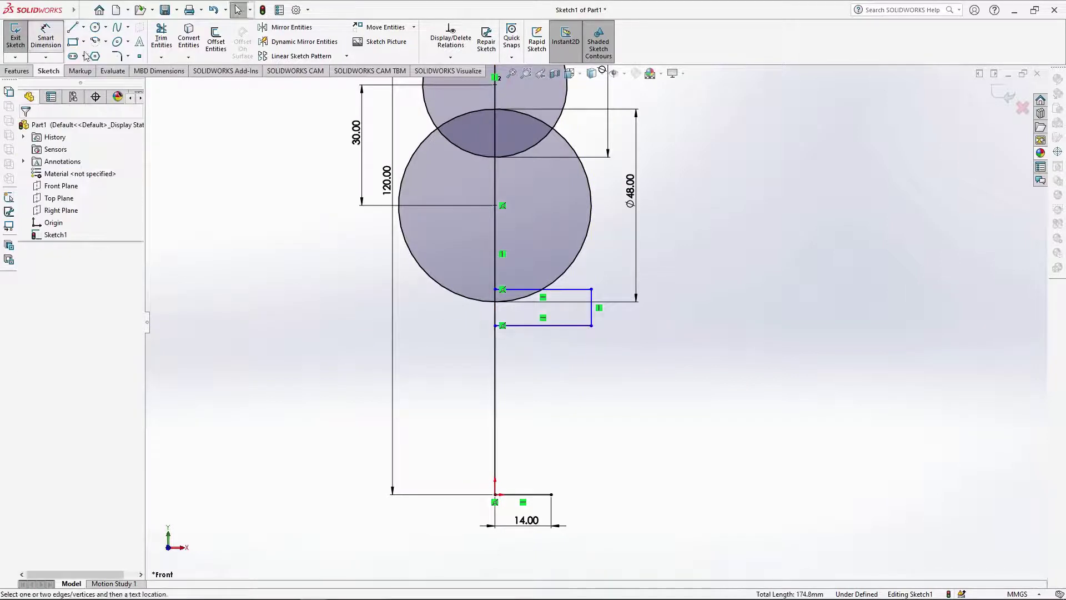
click(561, 289)
click(574, 268)
key(Return)
click(591, 310)
click(657, 305)
key(Return)
Dimension the vertical distance from the origin to the rectangle's upper line on the axis and set it to 58 mm.
scroll(619, 311, down, 2)
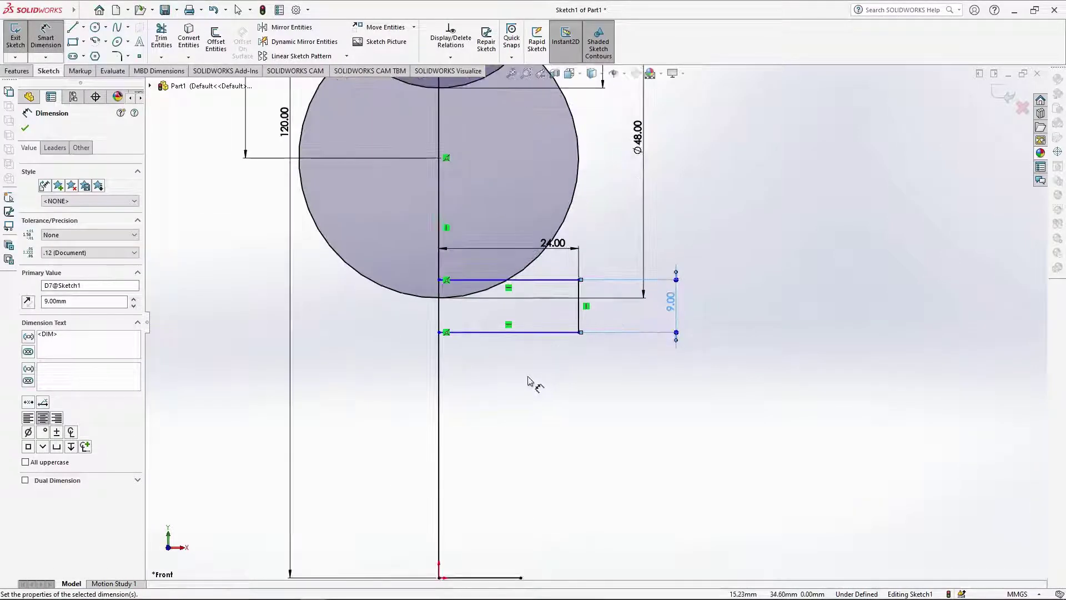
scroll(507, 387, up, 1)
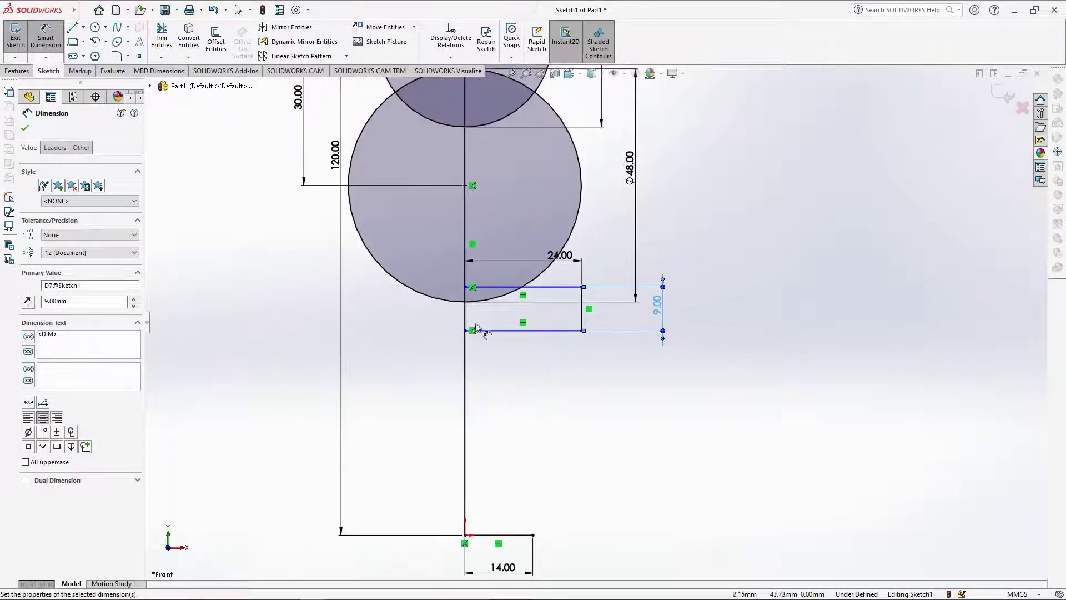
click(465, 287)
click(465, 535)
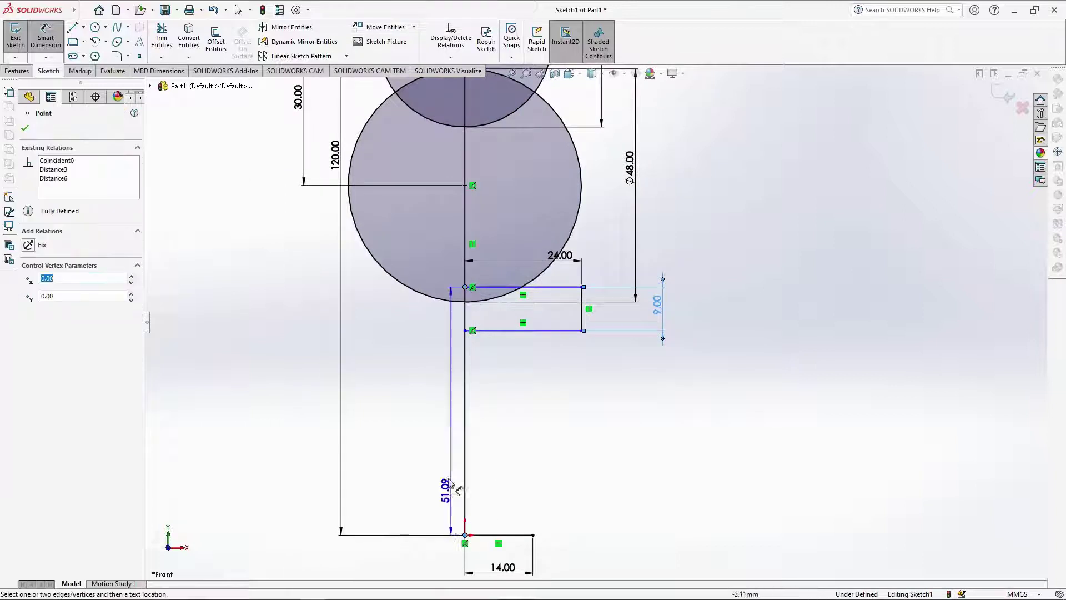
click(420, 426)
text(58)
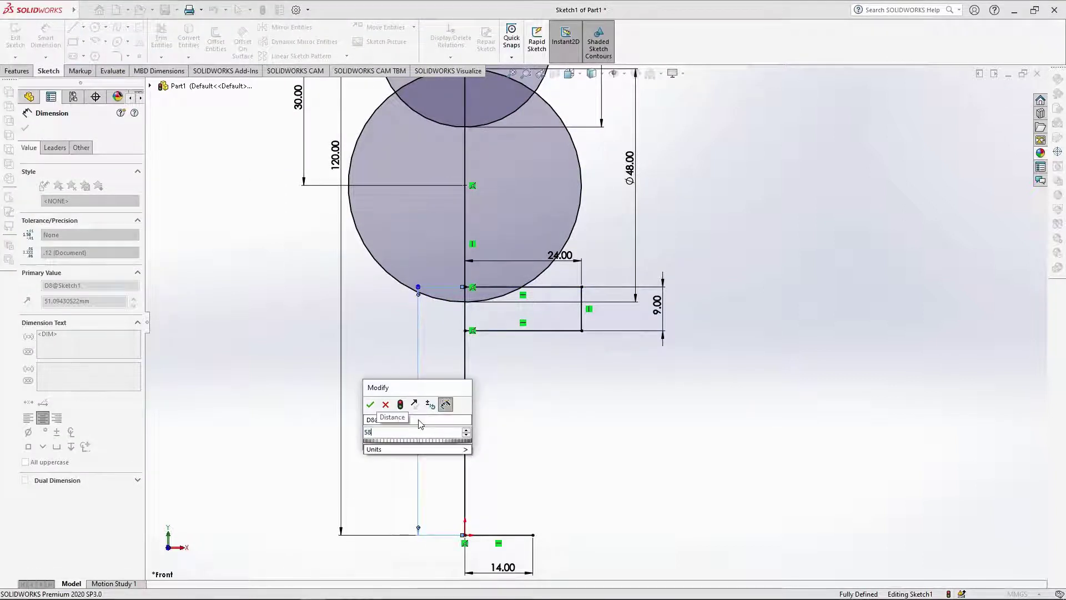
key(Return)
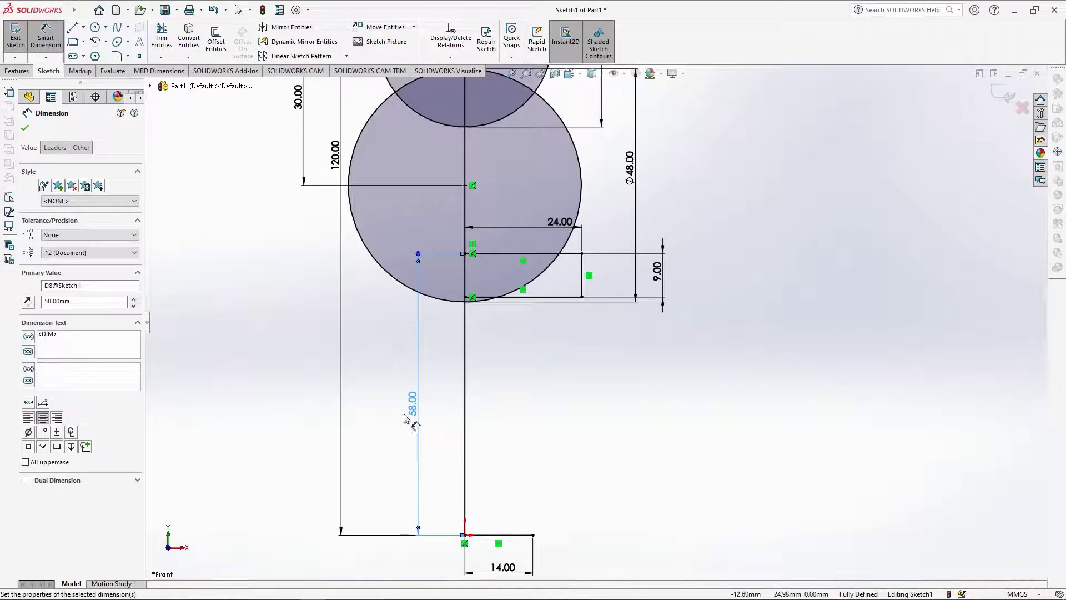
click(25, 126)
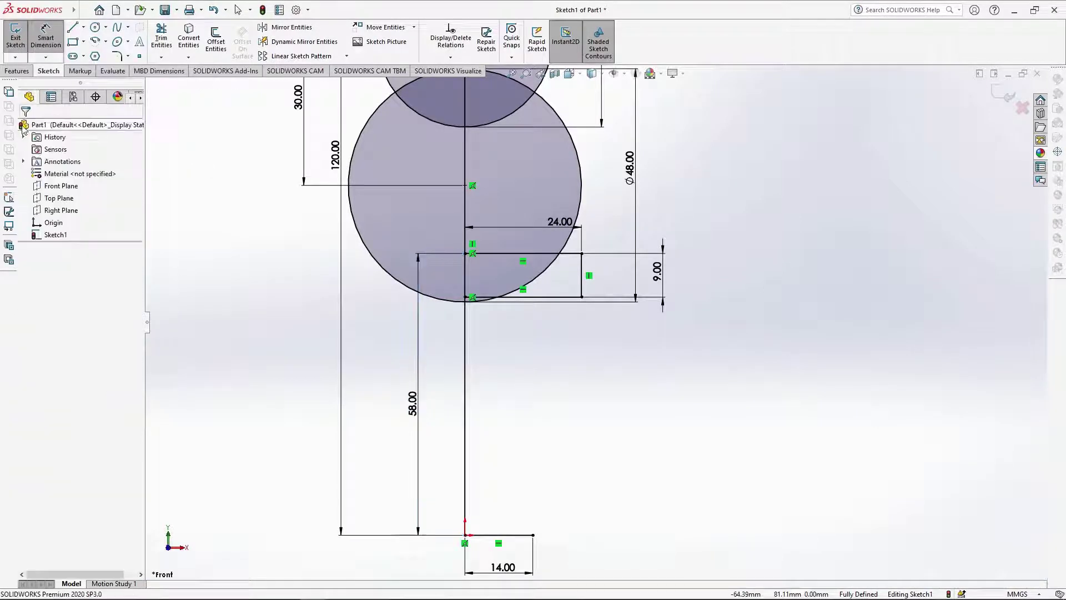
Fillet both right corners of the small rectangle with a 4 mm radius.
click(117, 58)
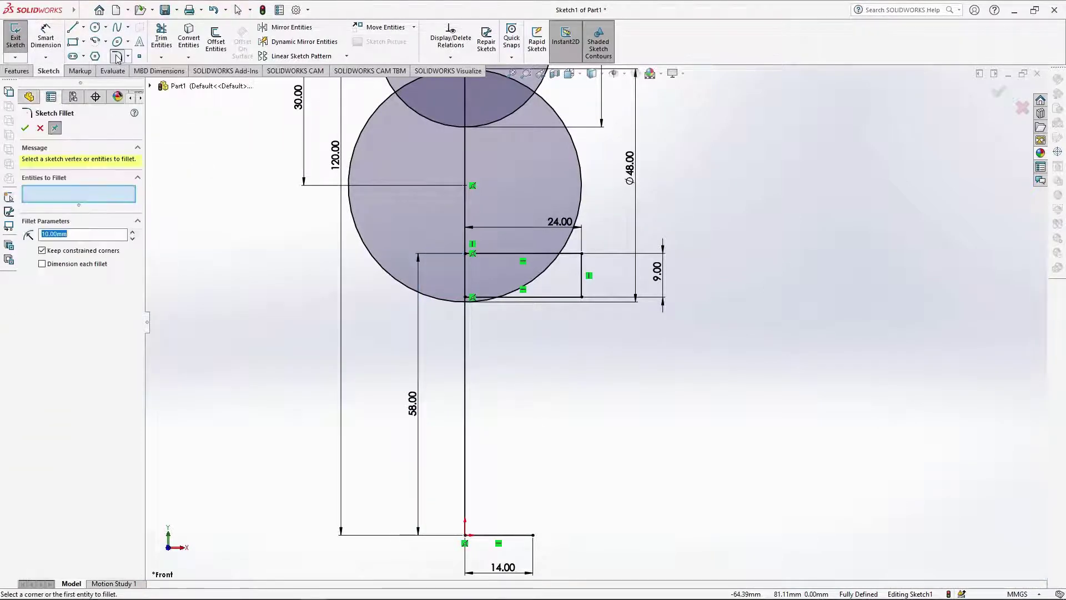
key(Return)
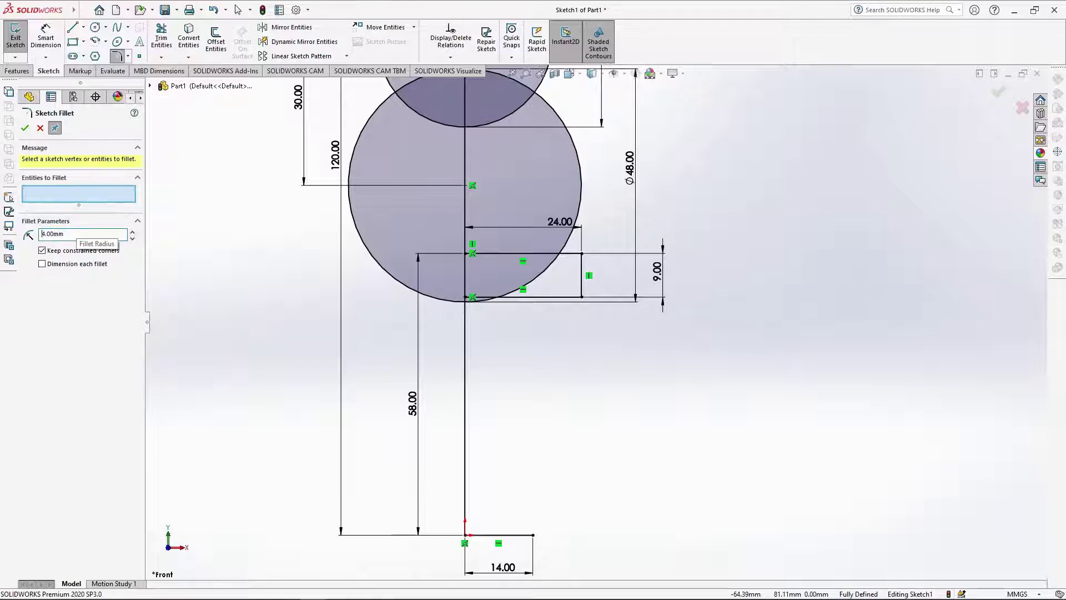
click(575, 260)
click(582, 286)
click(582, 286)
click(25, 129)
click(25, 128)
Draw a three-point spline from the base line's right end, bulging outward, up to the lower fillet's start on the rectangle's bottom line.
scroll(629, 347, down, 1)
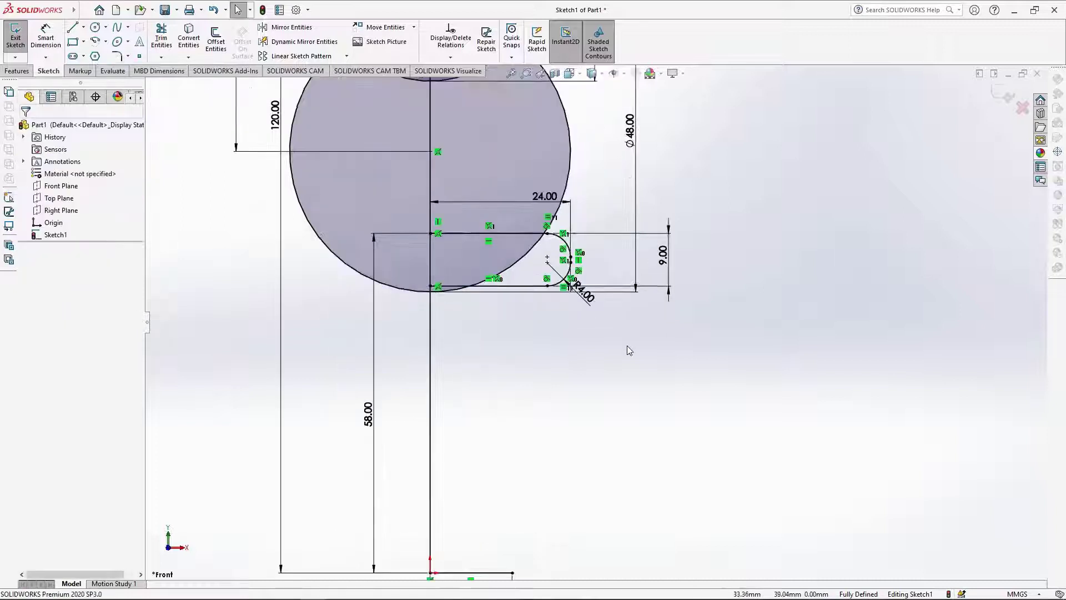
scroll(629, 350, up, 1)
click(117, 27)
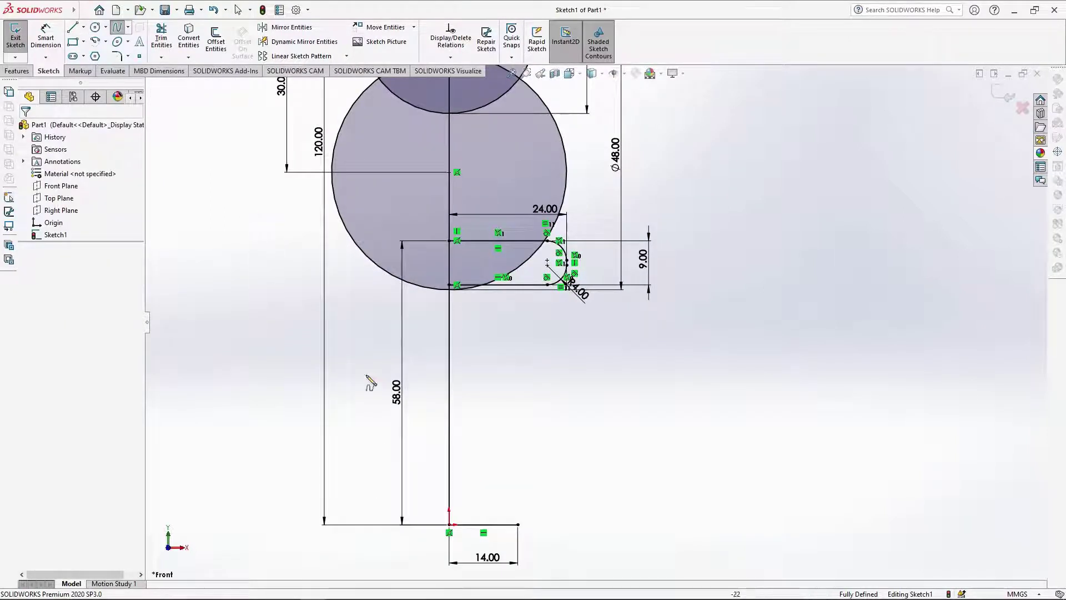
click(517, 524)
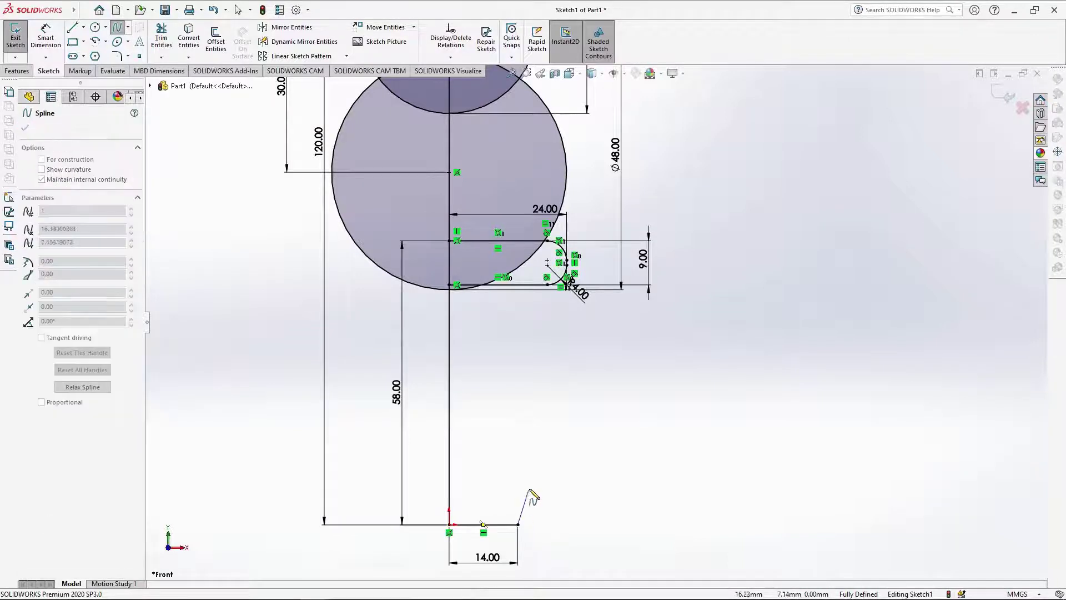
click(542, 404)
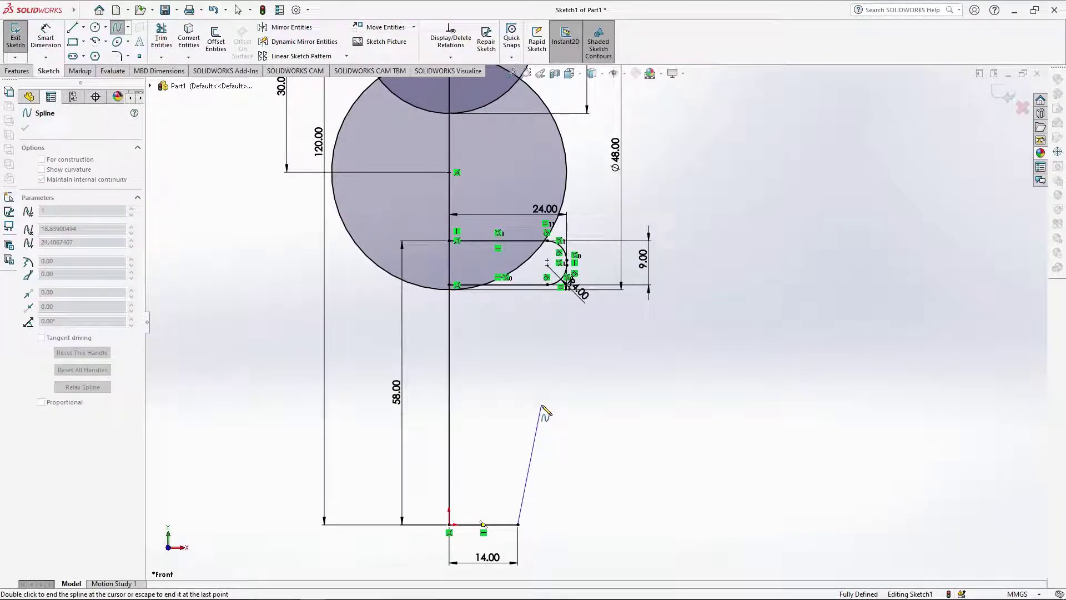
double_click(547, 285)
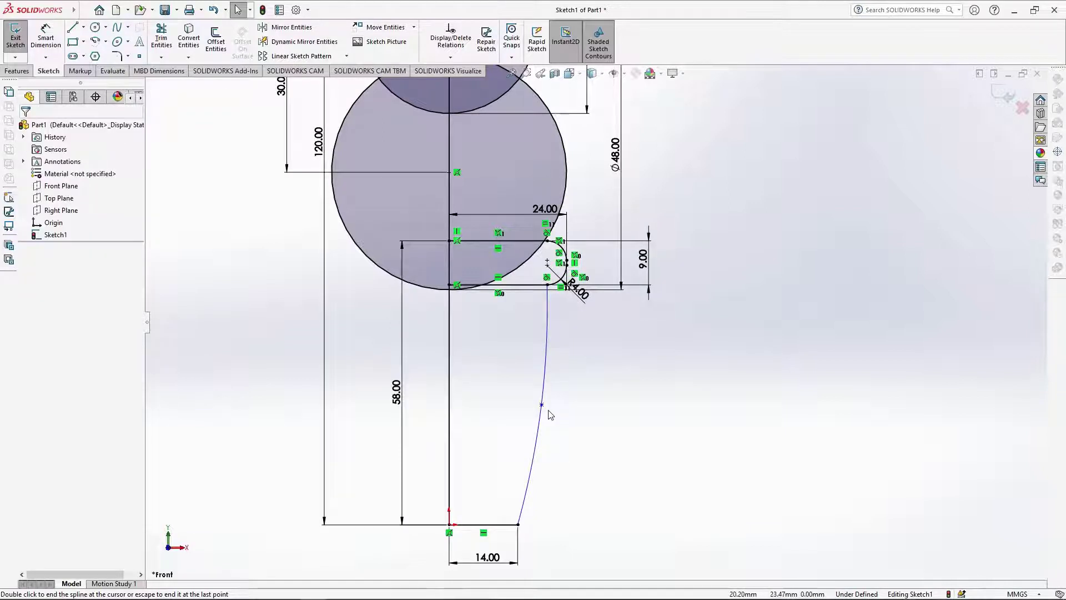
Dimension the spline's middle point horizontally from the vertical axis line and set the distance to 20 mm.
scroll(543, 401, down, 1)
click(46, 39)
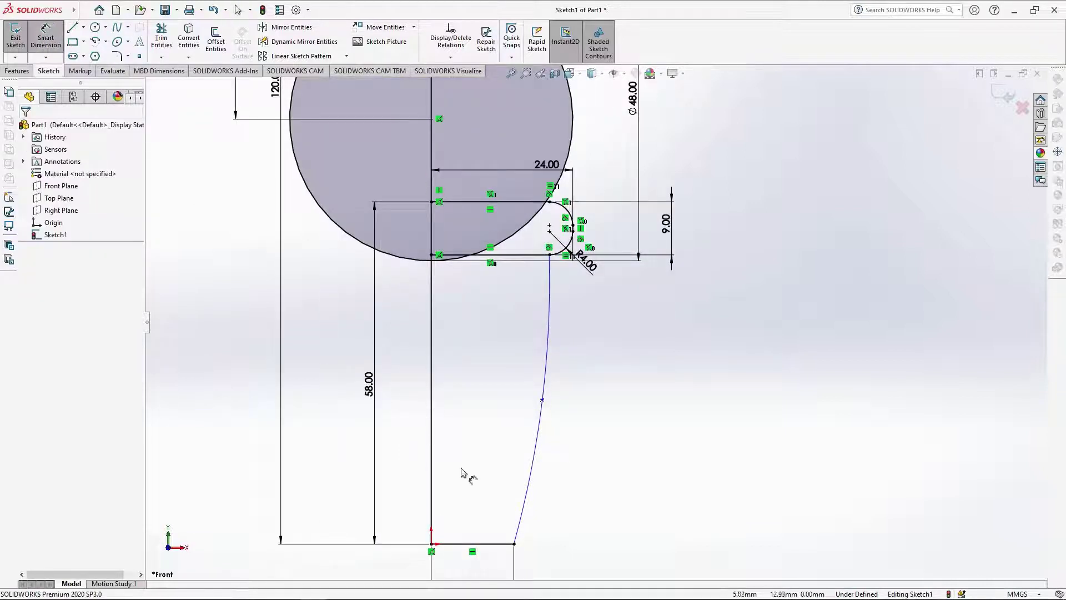
click(543, 401)
click(431, 400)
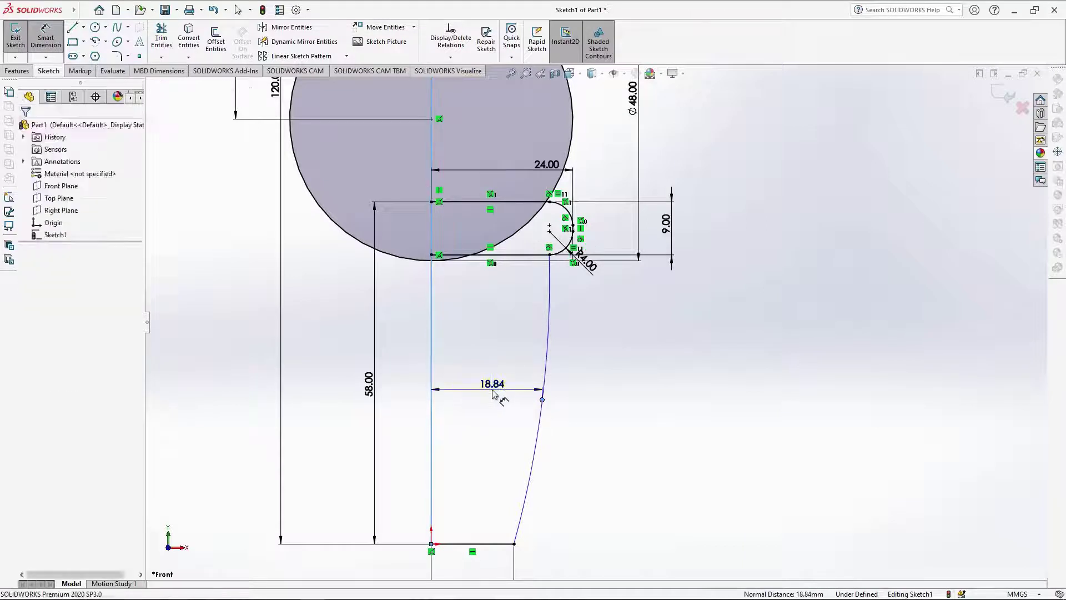
click(494, 398)
text(20)
key(Return)
Dimension the spline's middle point vertically from the origin and set the height to 23.9 mm.
click(550, 400)
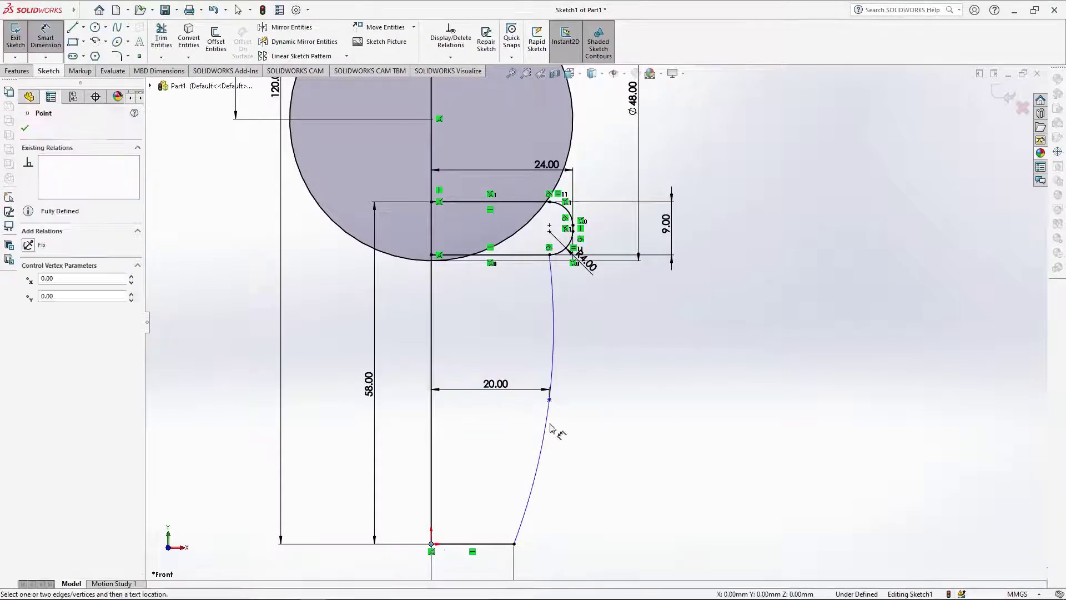
click(432, 544)
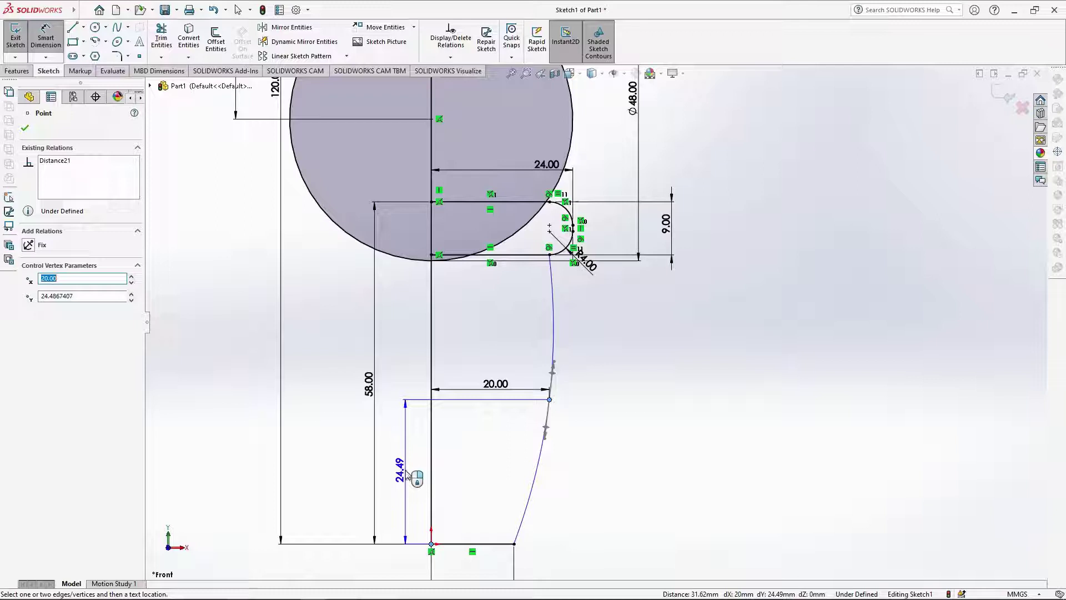
click(407, 475)
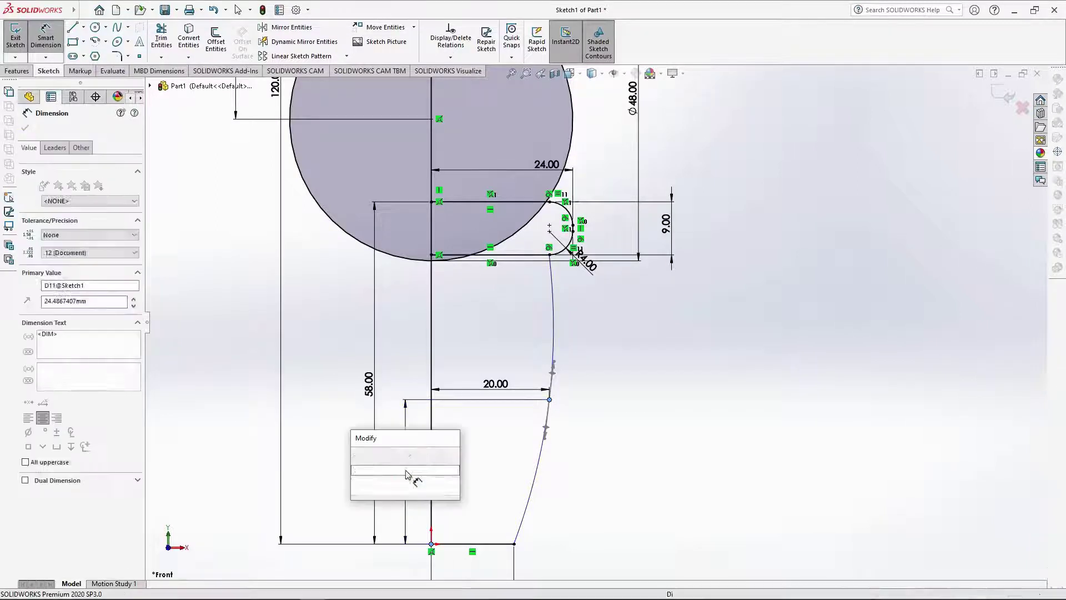
text(23.9)
key(Return)
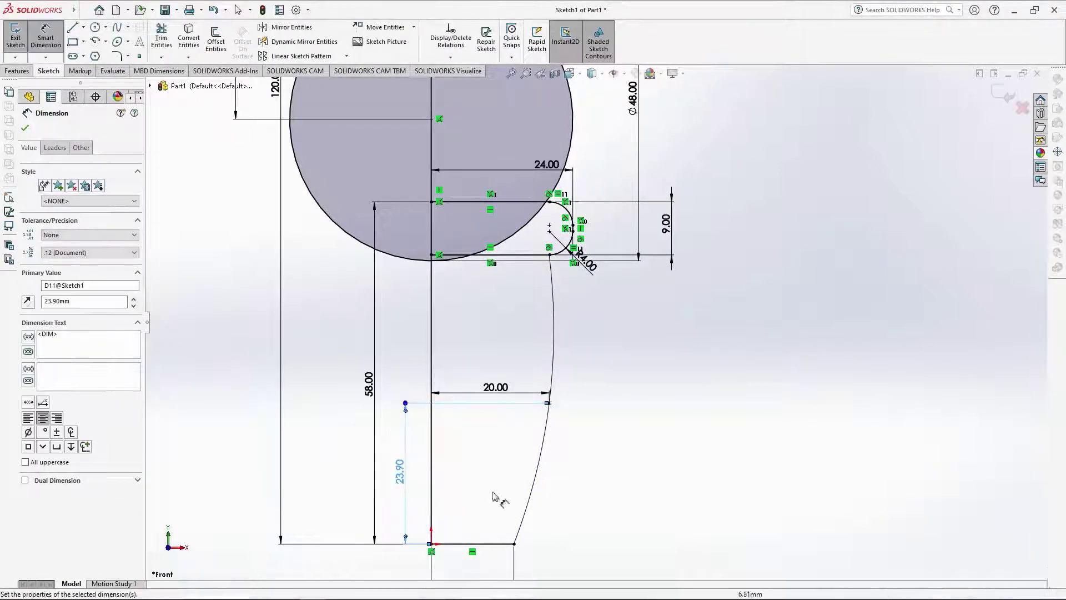
key(Escape)
Fillet the corner between the base line and the spline with a 2 mm radius.
scroll(533, 542, down, 3)
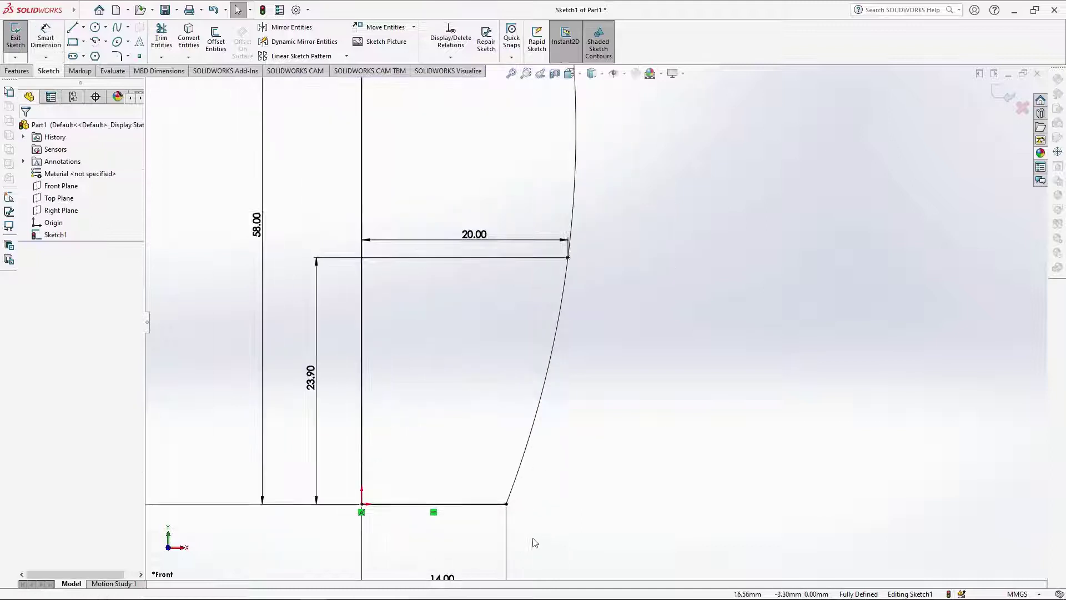
click(117, 56)
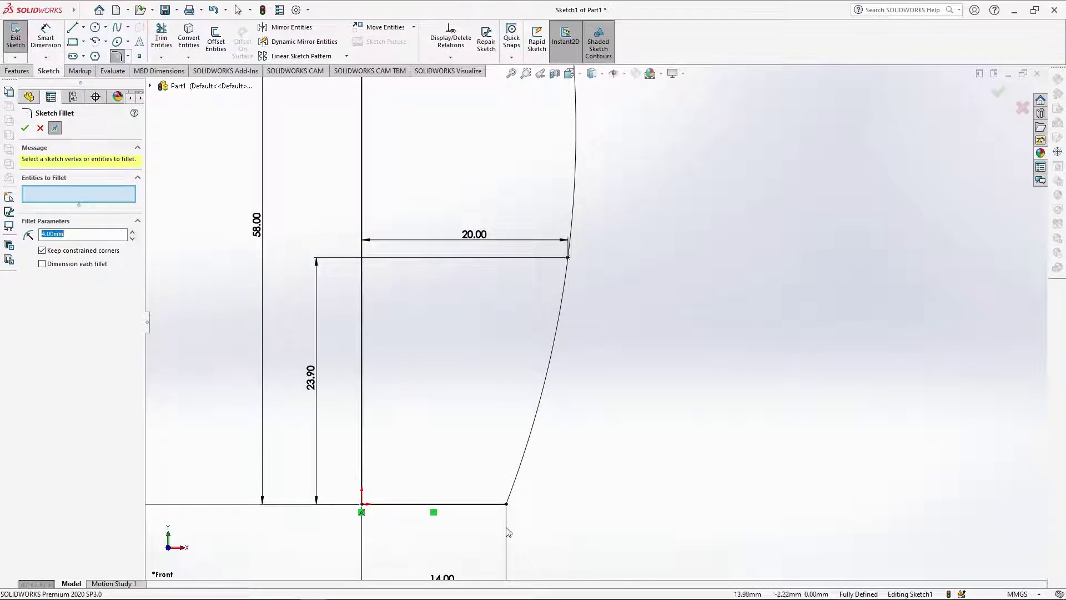
text(2)
click(71, 197)
click(496, 504)
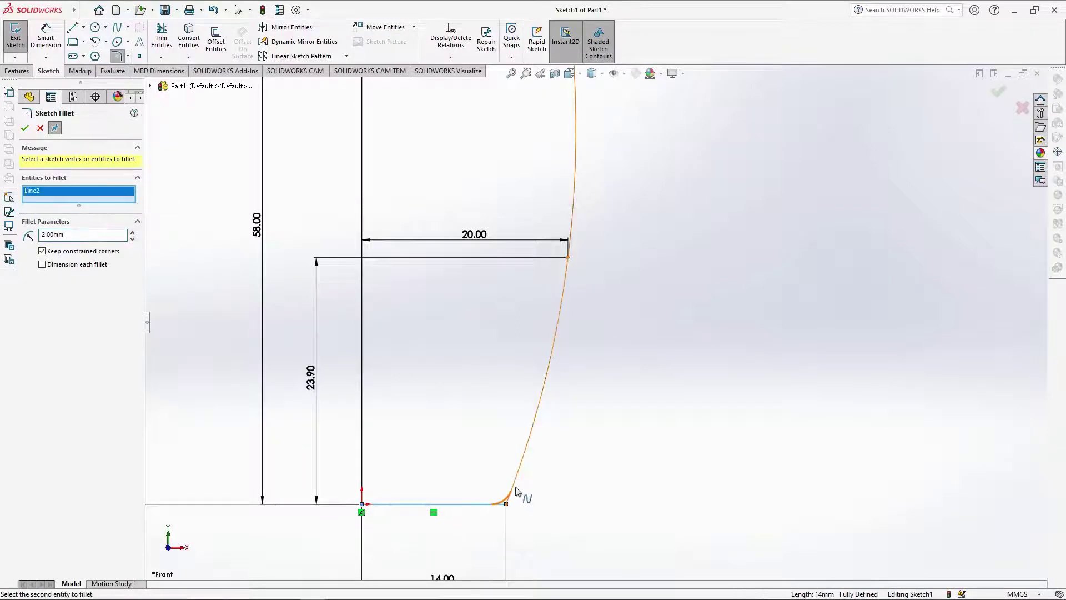
click(516, 494)
click(557, 313)
scroll(553, 342, up, 5)
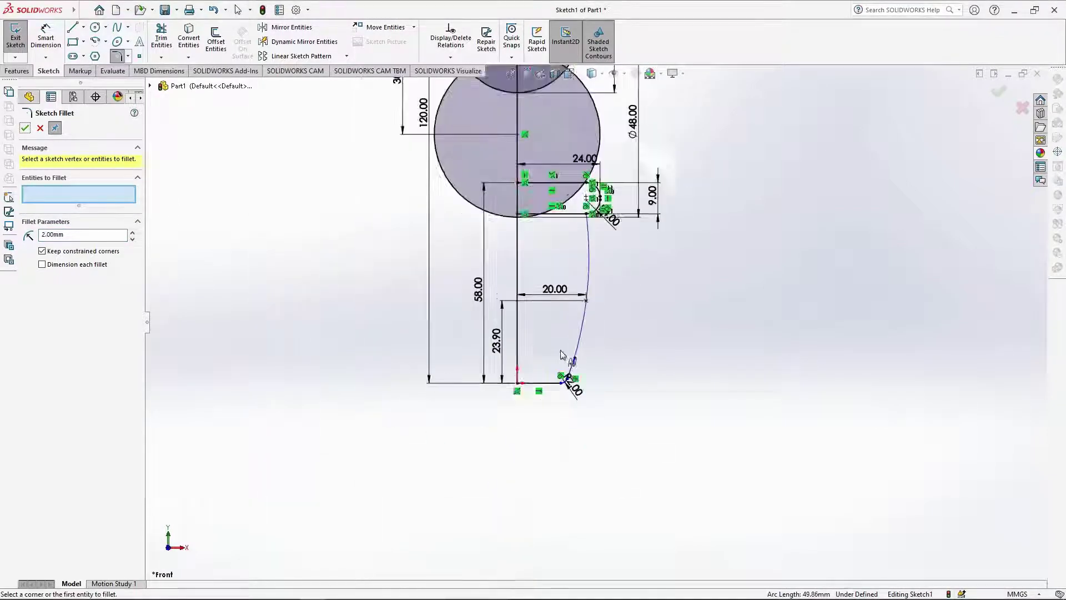
key(Escape)
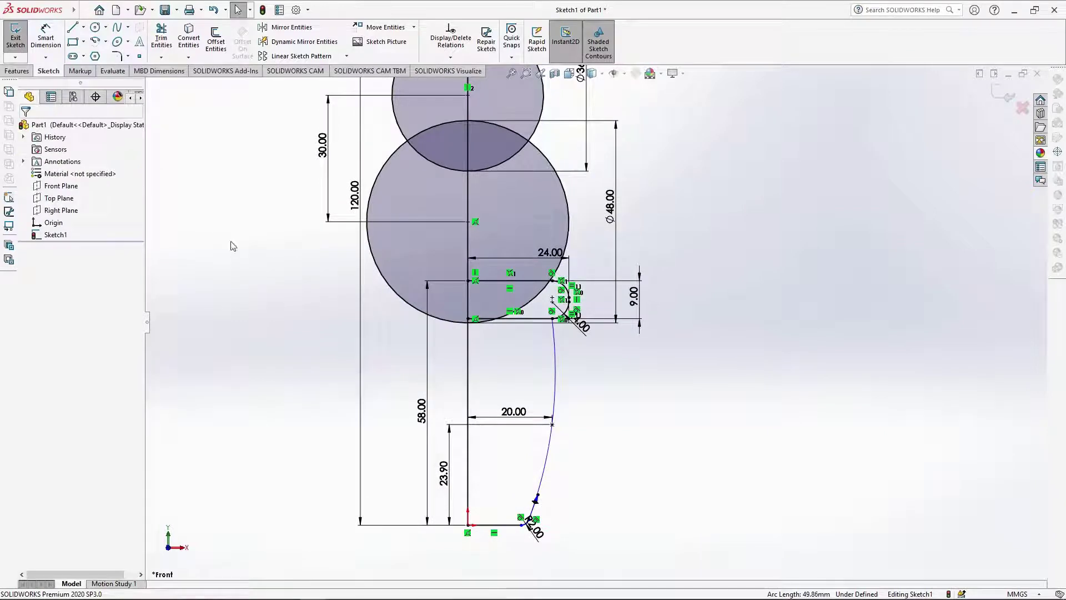
Trim the circles' left halves and all segments inside the profile, leaving one closed outline to the right of the axis line.
scroll(593, 425, up, 3)
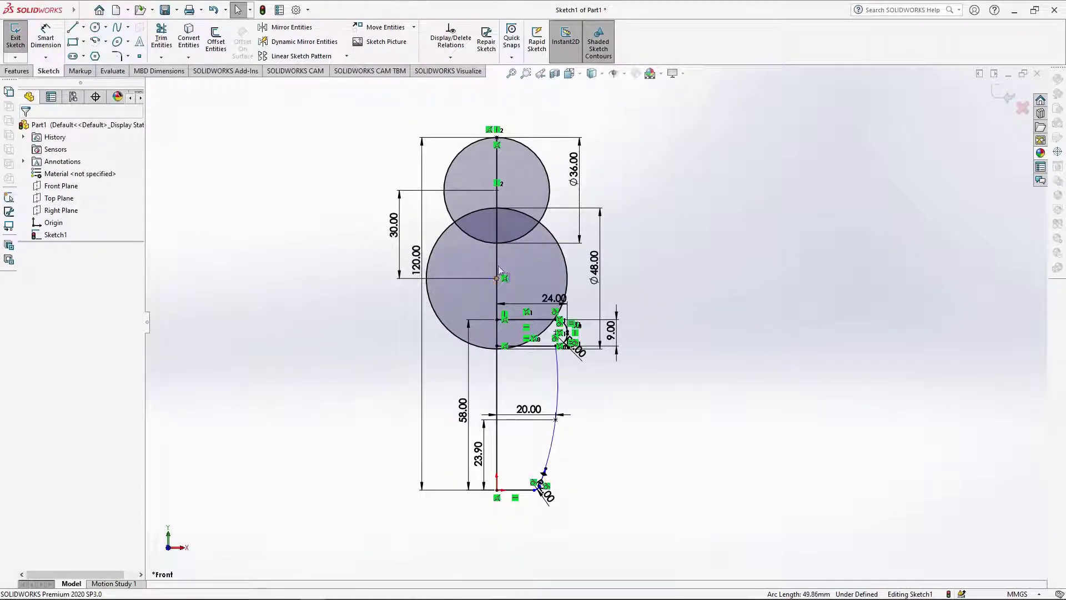
click(161, 39)
mouse_move(477, 356)
mouse_down()
mouse_move(462, 154)
mouse_move(523, 381)
mouse_up()
scroll(517, 367, down, 2)
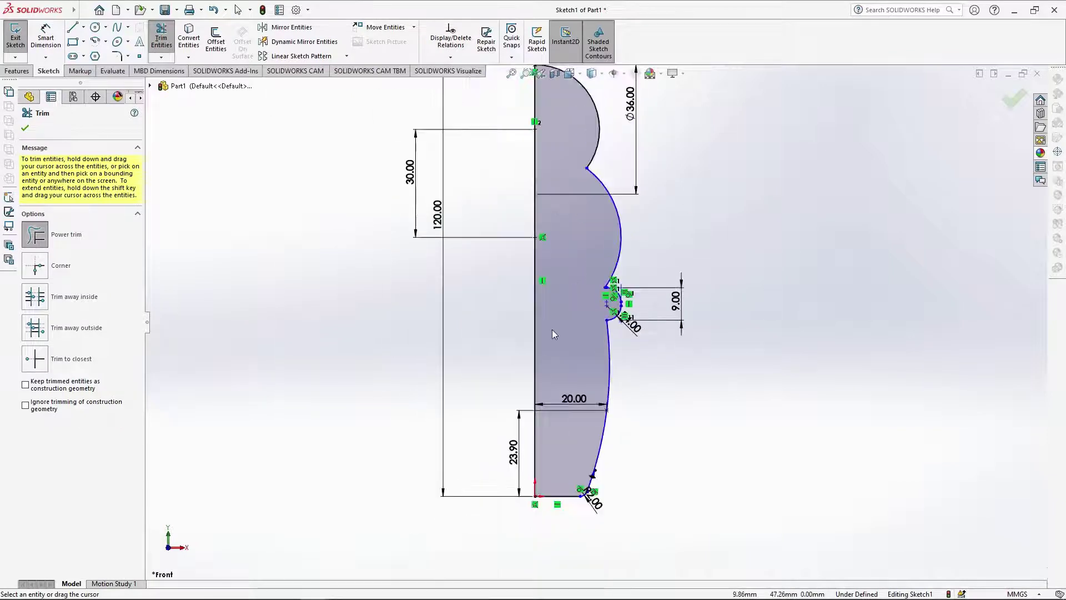
scroll(578, 319, up, 2)
click(25, 127)
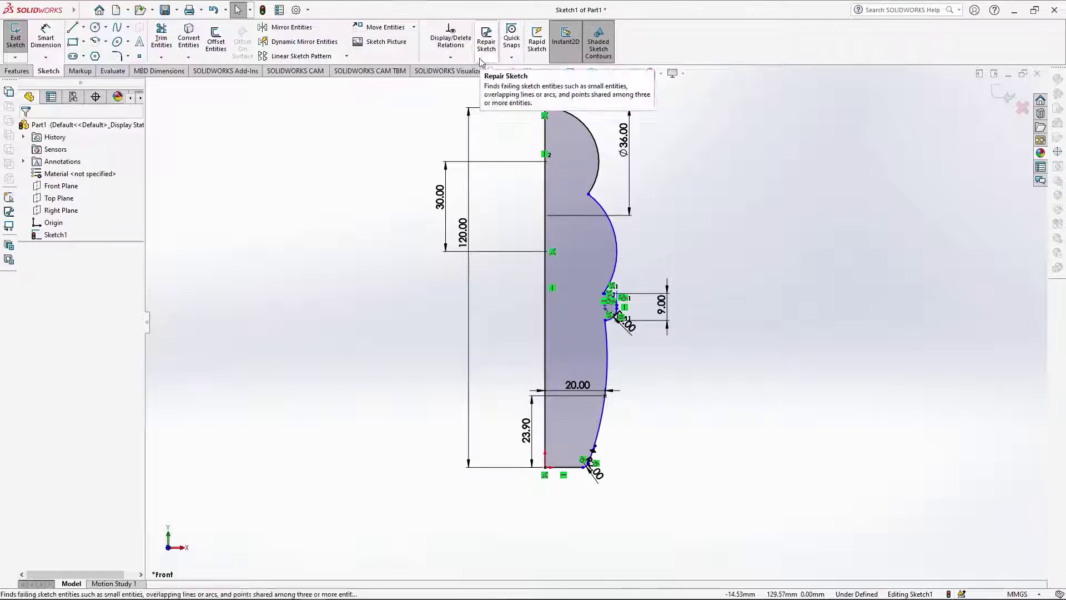
Fully define the sketch by calculating relations and dimensions for all entities in it.
click(450, 57)
click(474, 97)
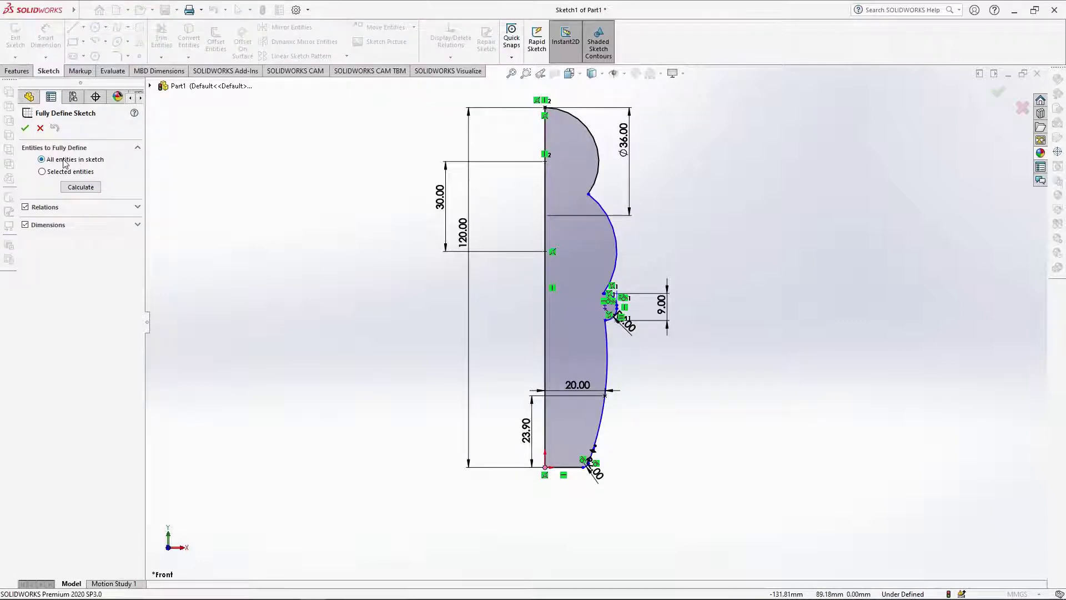
click(84, 189)
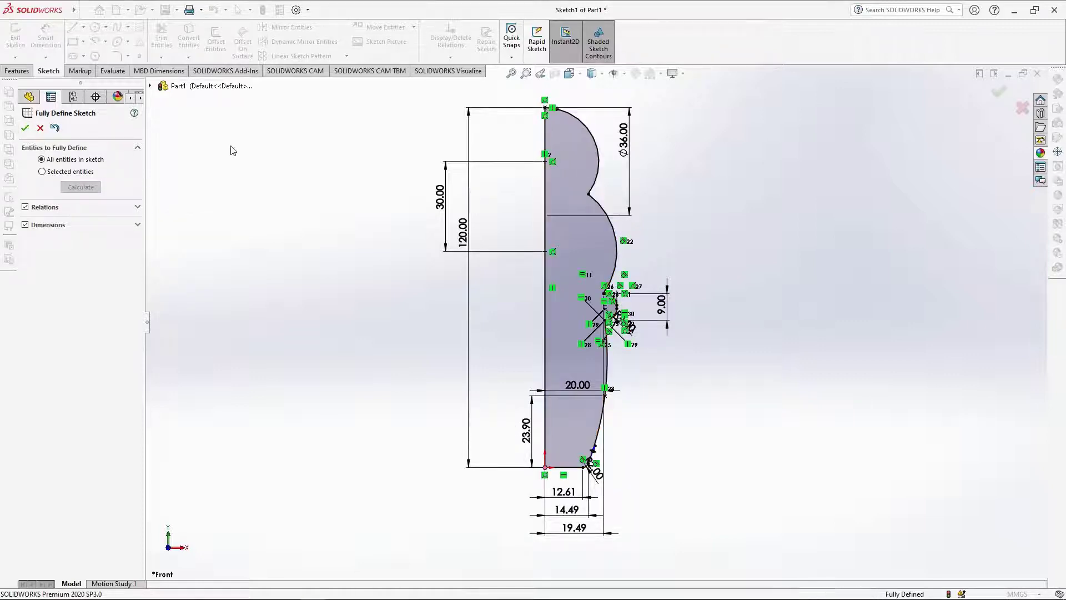
click(24, 127)
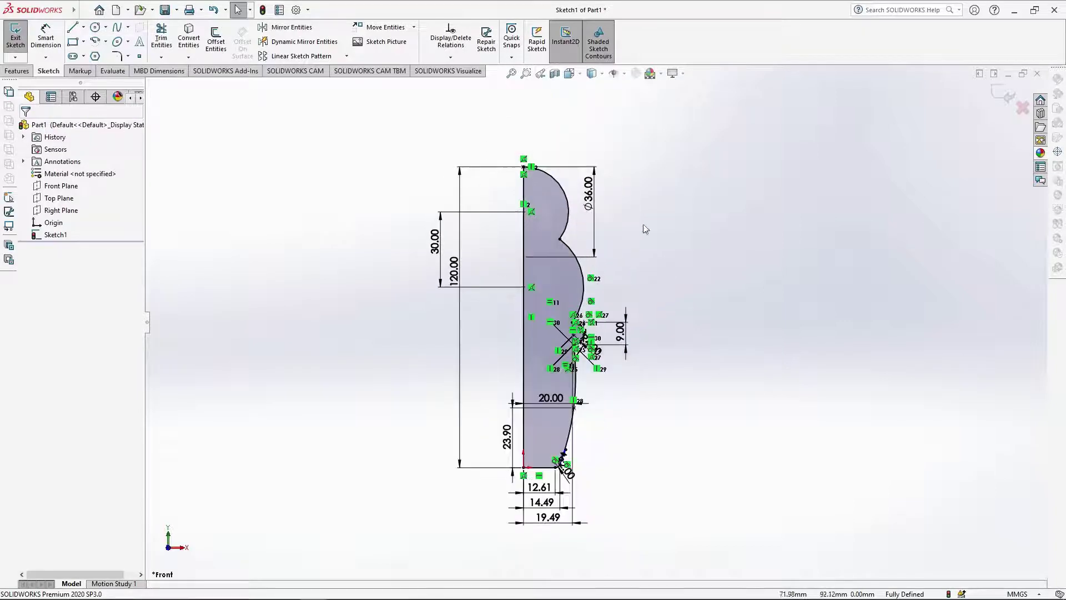
Revolve the closed profile 360 degrees about the vertical axis line into a solid body.
click(17, 70)
click(54, 40)
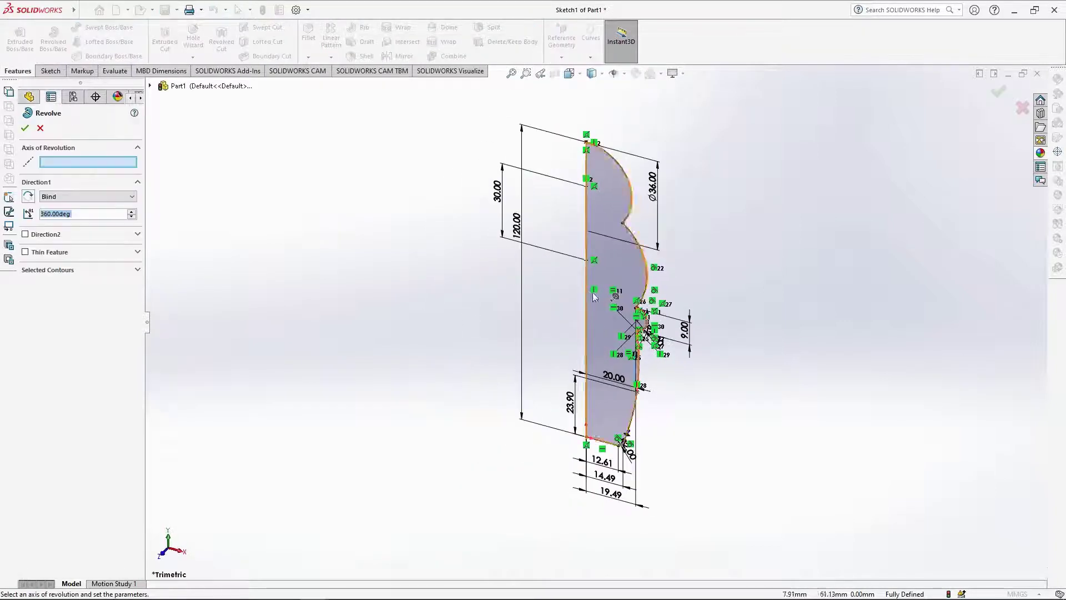
click(24, 127)
Inspect the revolved body from the front, looking closely at its lower section.
middle_drag(699, 412, 706, 355)
click(571, 74)
click(586, 119)
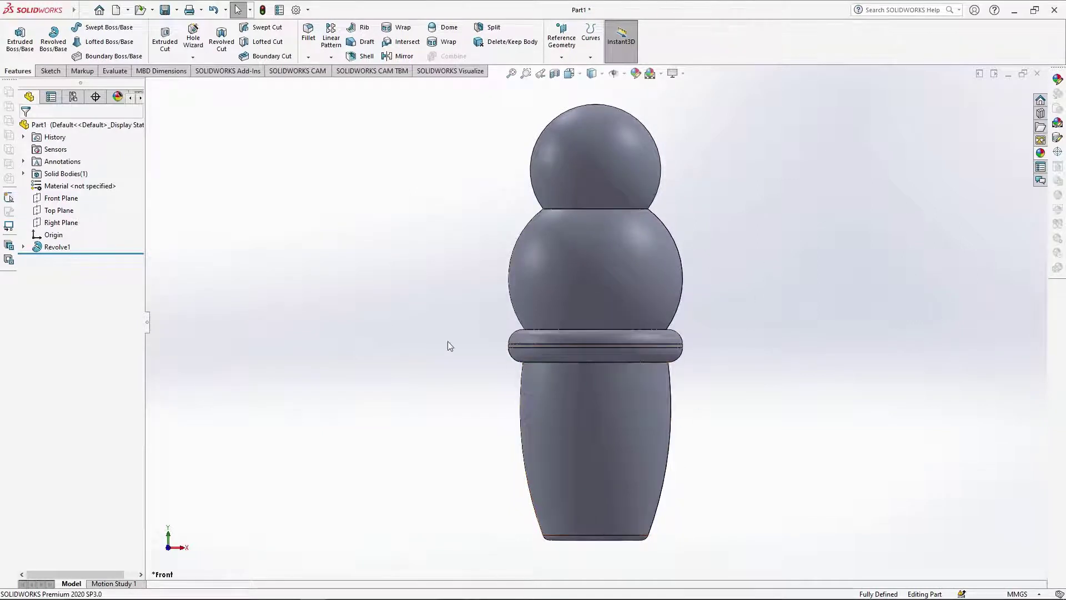
scroll(621, 517, down, 3)
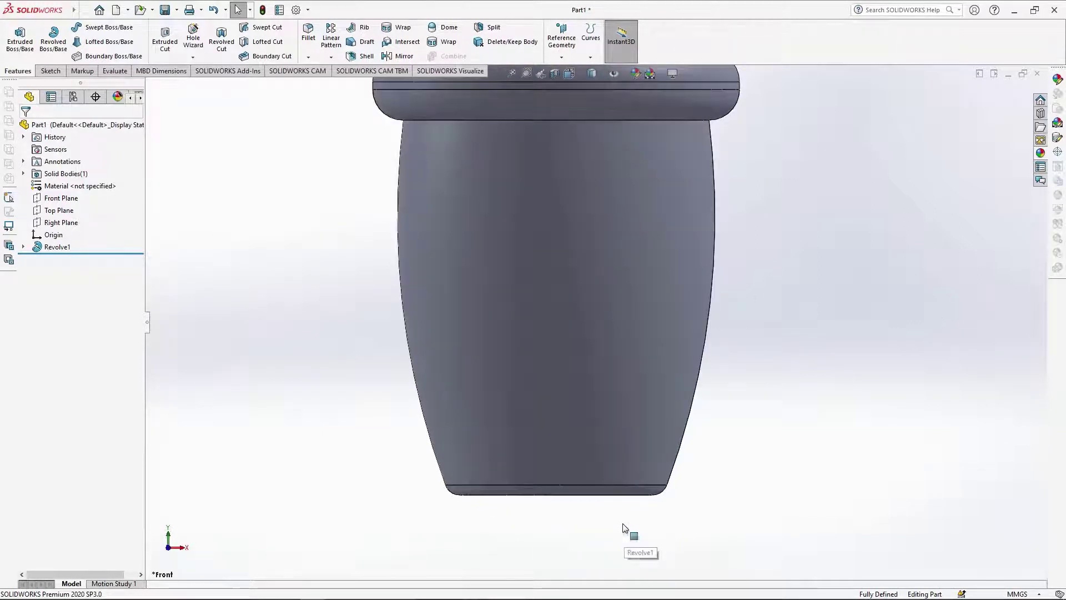
Start a decal on the base's bottom face and rounded edge and the collar faces, using the image 2015.jpg.
click(598, 510)
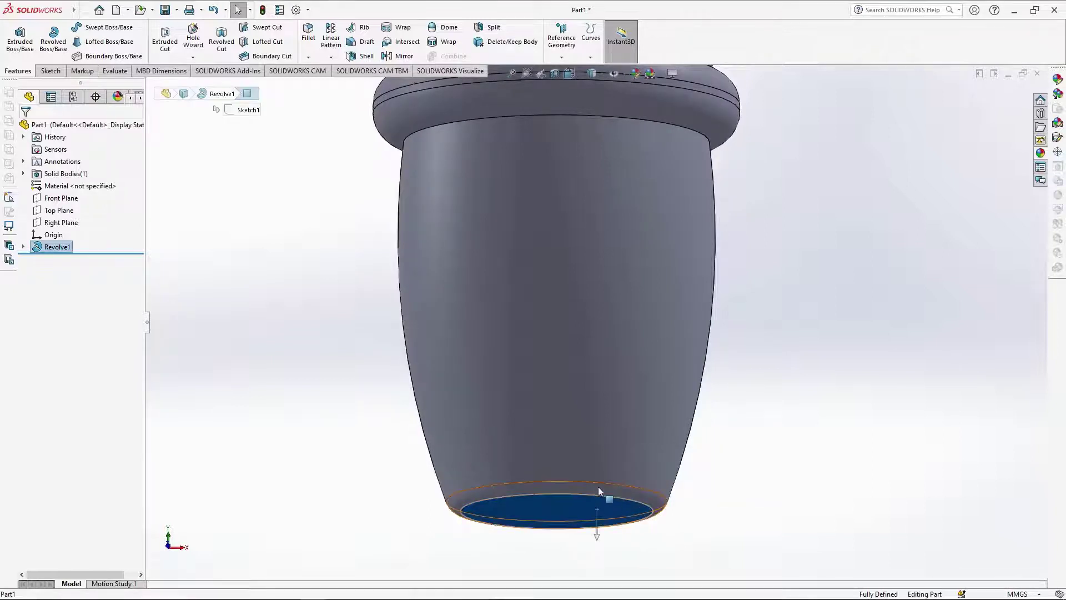
scroll(598, 311, up, 3)
middle_drag(598, 250, 602, 424)
scroll(609, 176, down, 3)
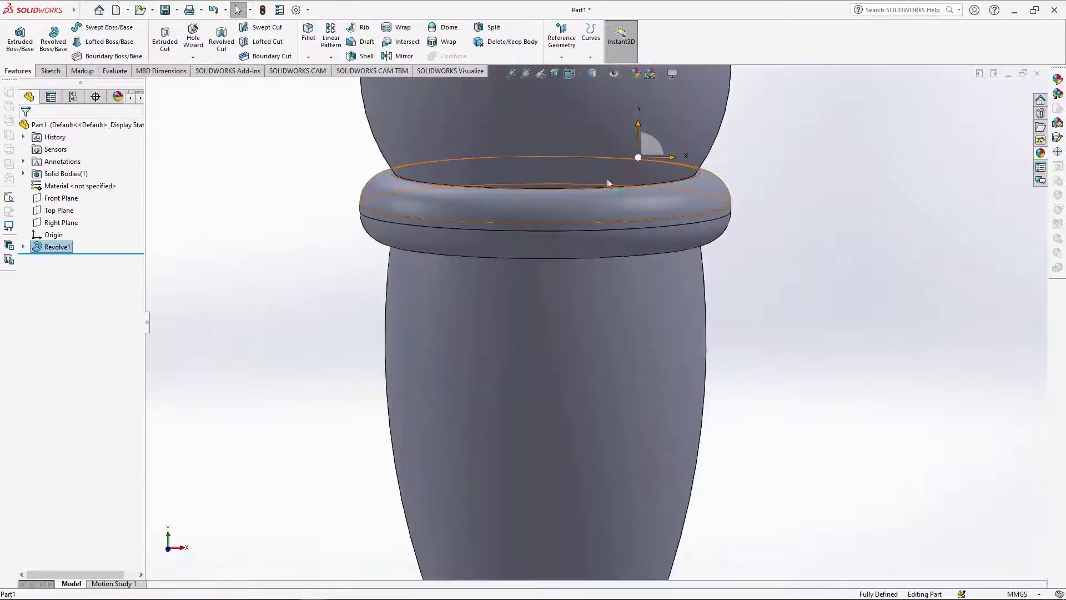
click(616, 248)
scroll(737, 248, down, 5)
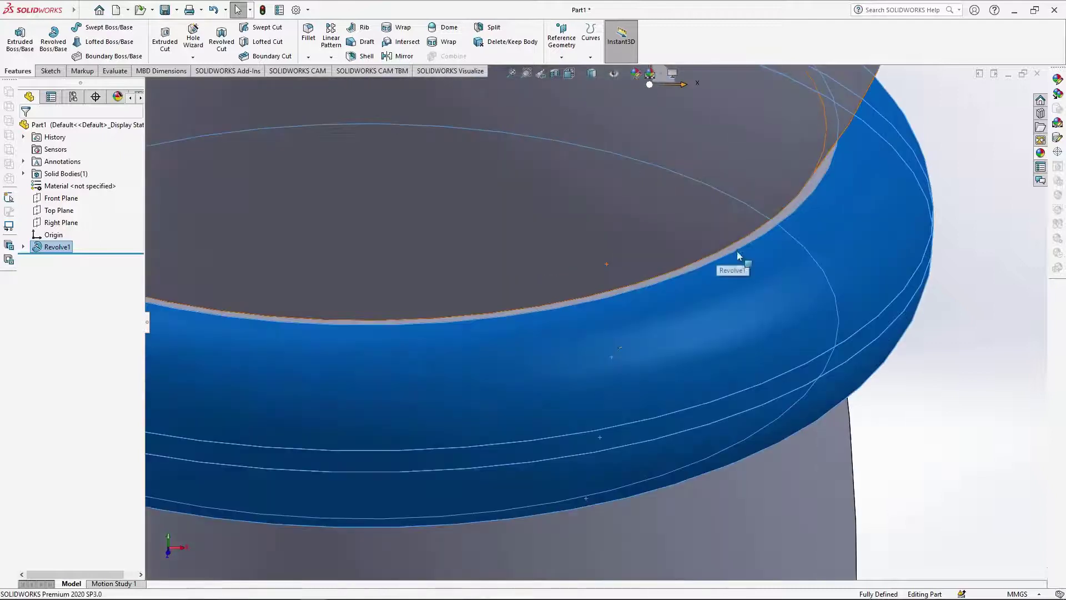
scroll(735, 242, up, 8)
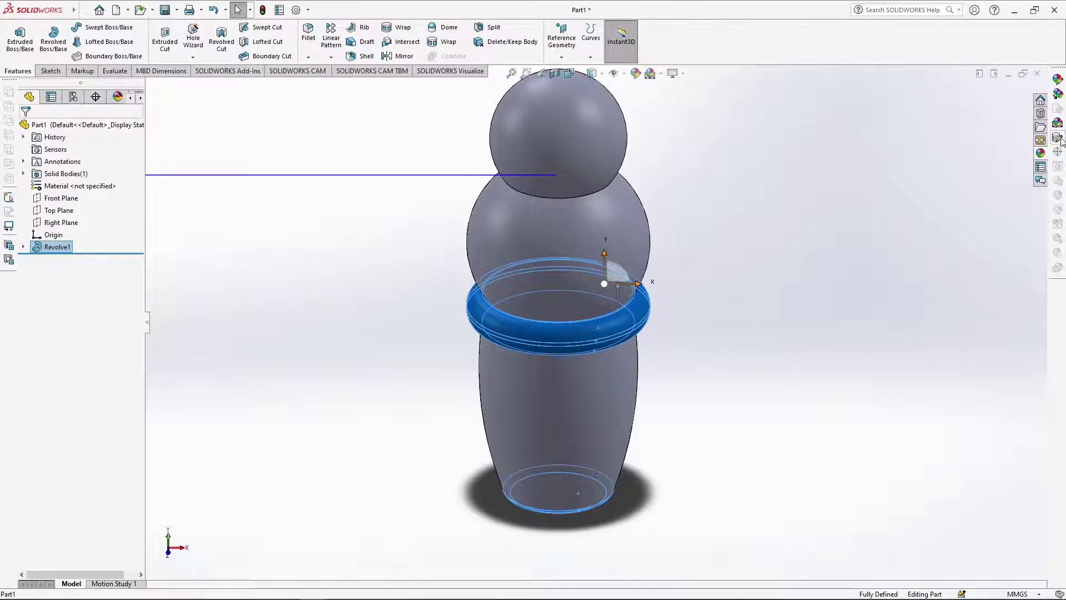
click(1058, 138)
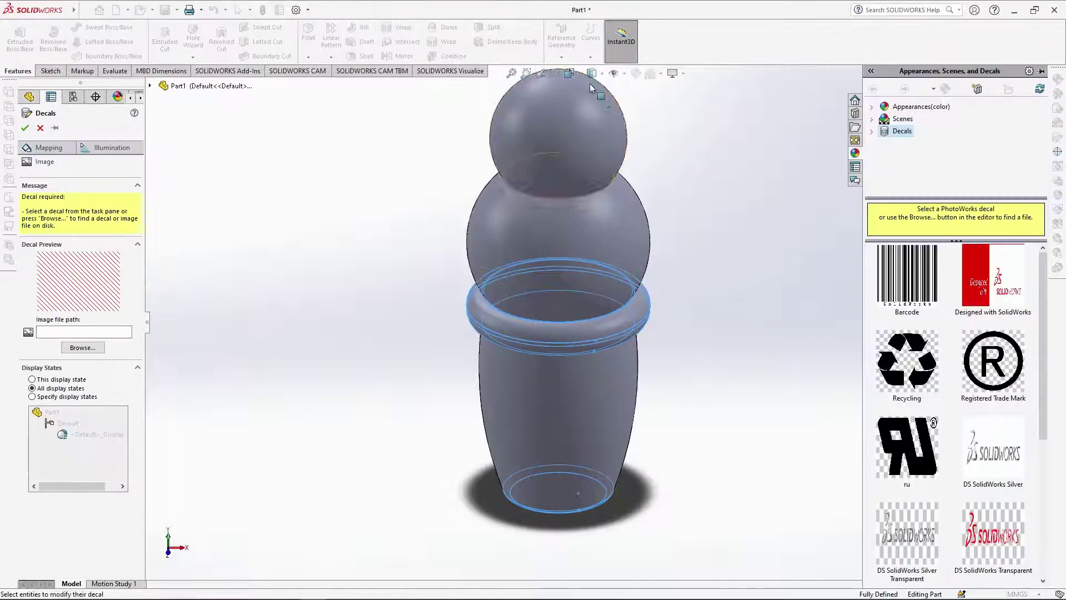
click(82, 347)
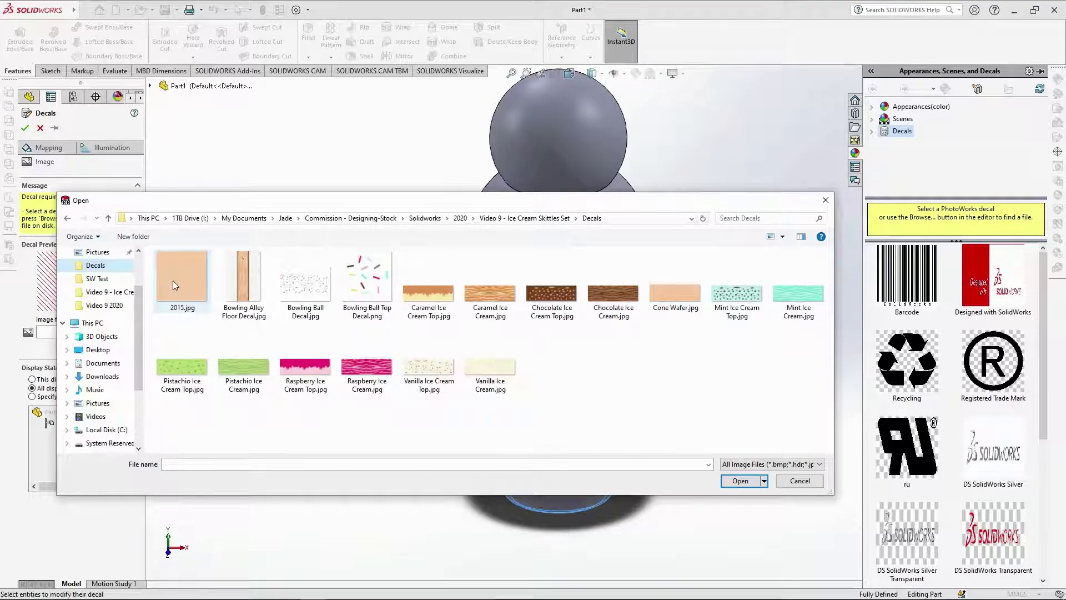
double_click(172, 281)
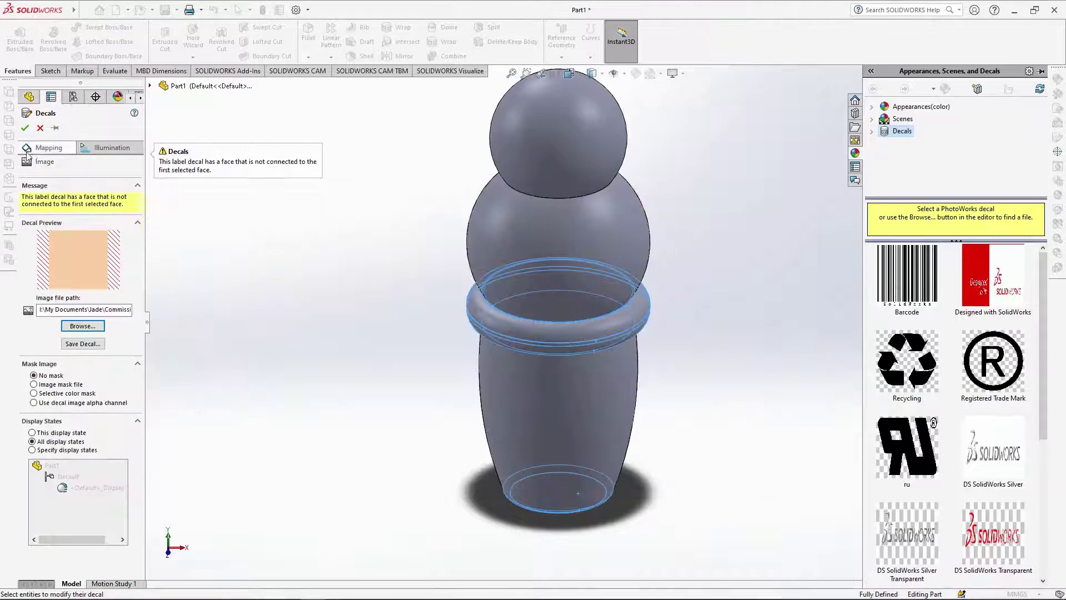
Map the decal by Projection in the direction of the current Front view.
click(40, 150)
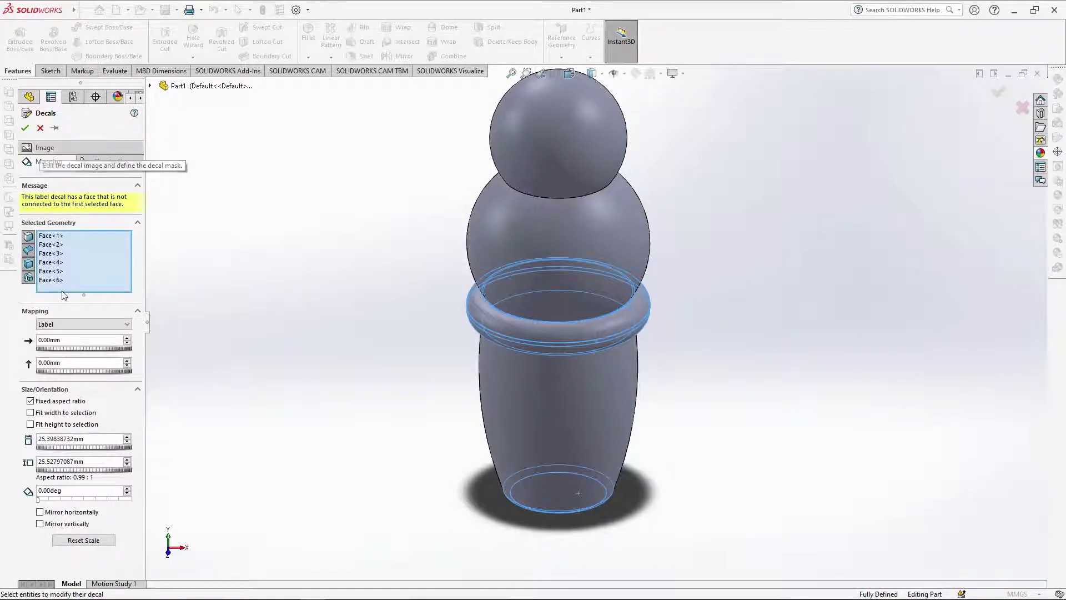
click(75, 324)
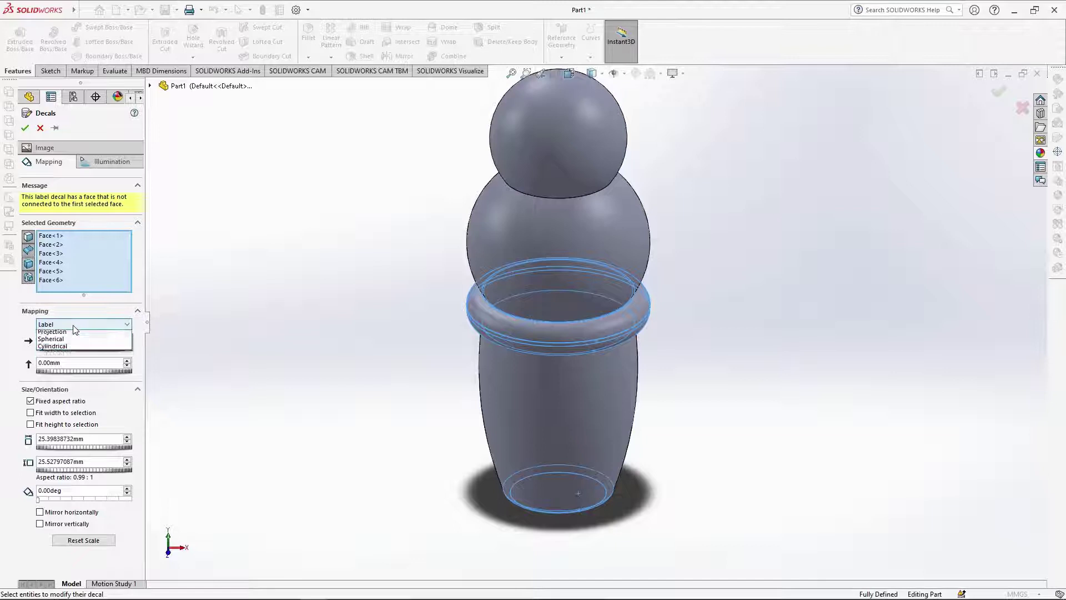
click(70, 344)
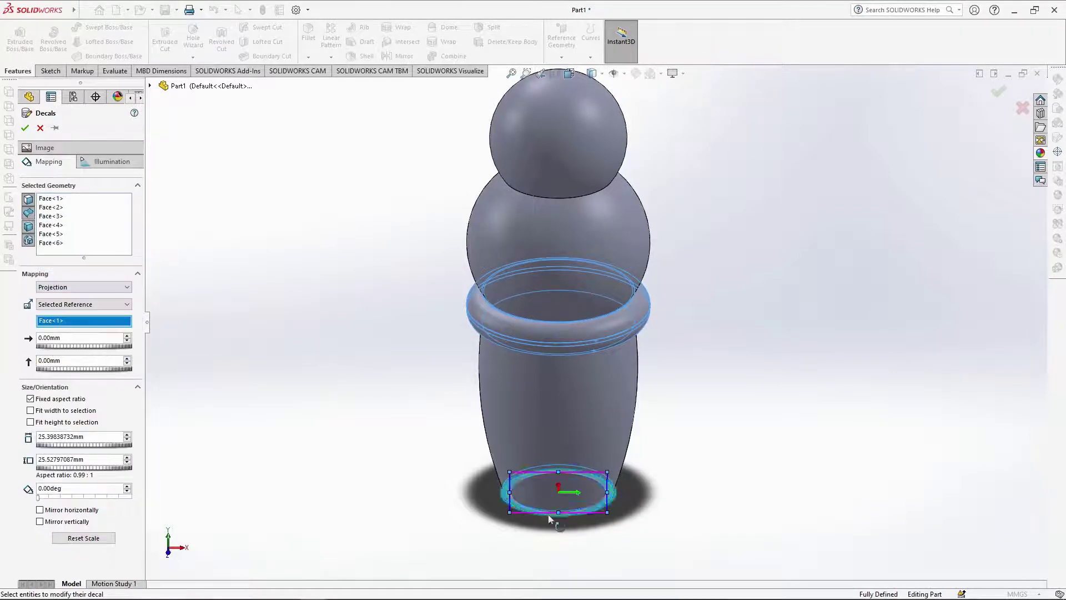
click(568, 72)
click(585, 120)
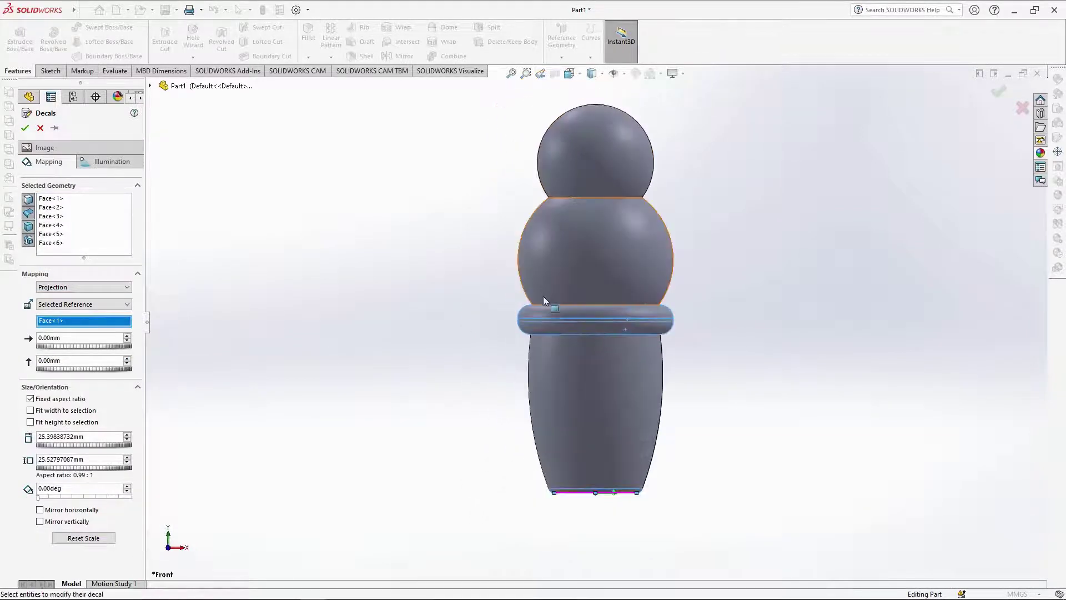
click(61, 304)
click(56, 336)
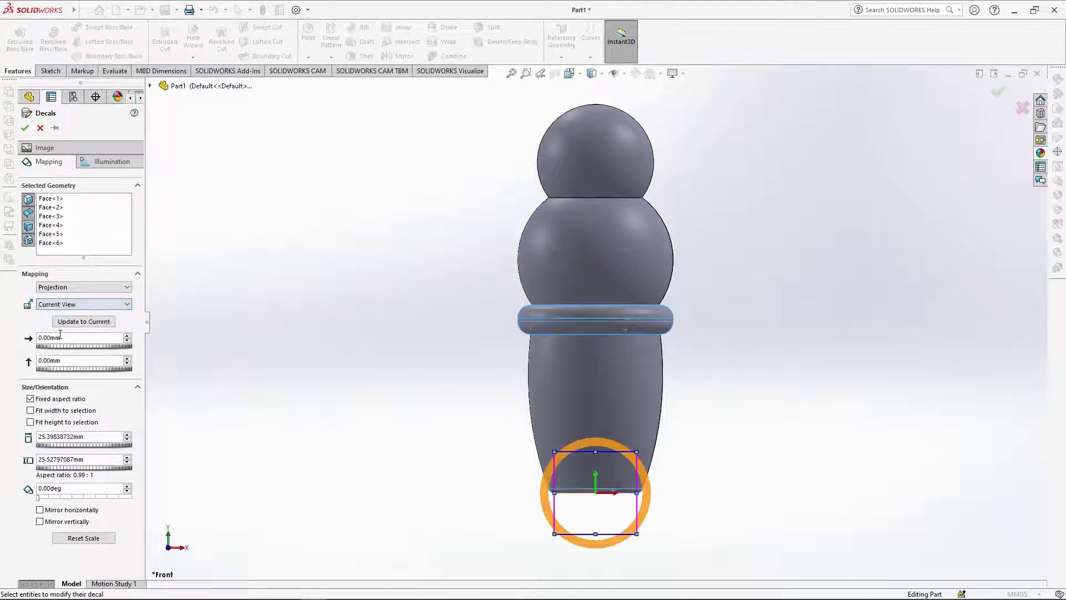
Enlarge the projected decal's frame until it covers the collar and the bottom edge, and accept the decal.
scroll(657, 471, down, 2)
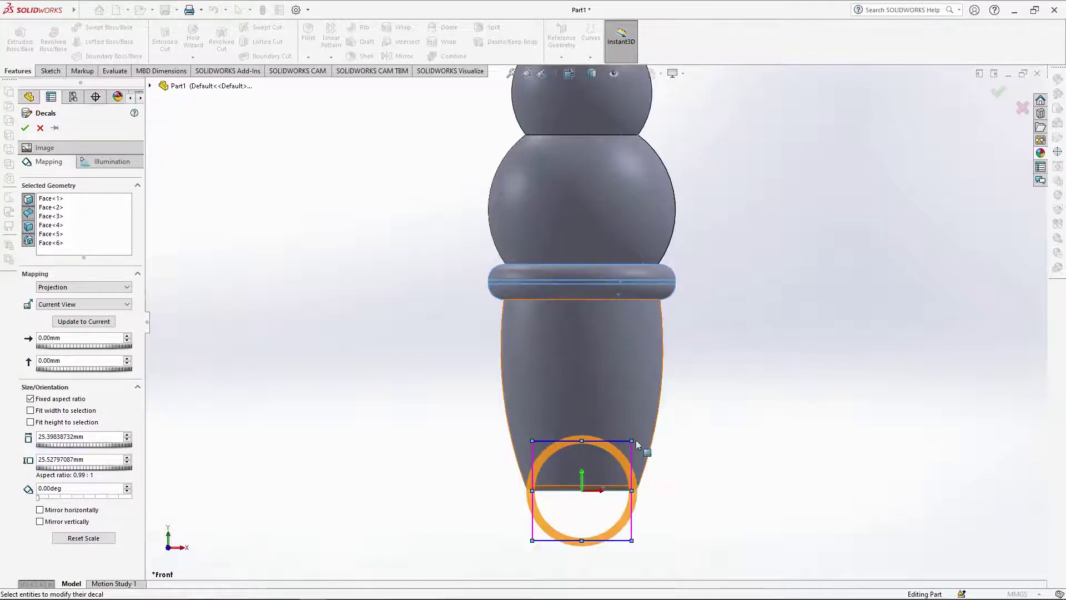
drag(631, 440, 885, 185)
drag(810, 409, 694, 418)
middle_drag(695, 417, 675, 436)
click(25, 128)
Start a decal on the curved side face below the collar, using the image Cone Wafer.jpg.
middle_drag(528, 366, 629, 387)
click(629, 387)
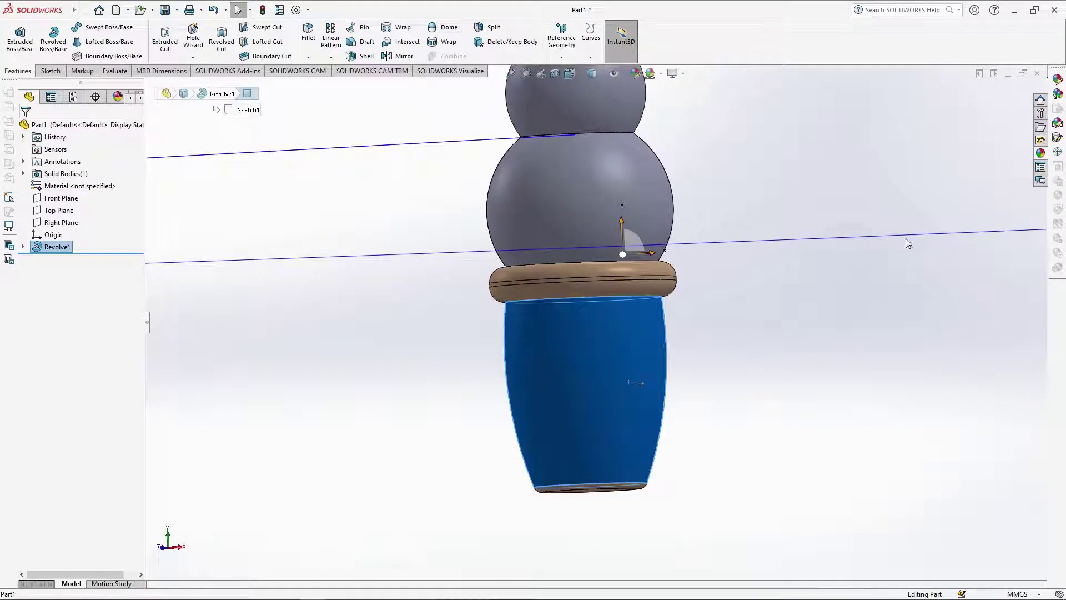
click(1057, 151)
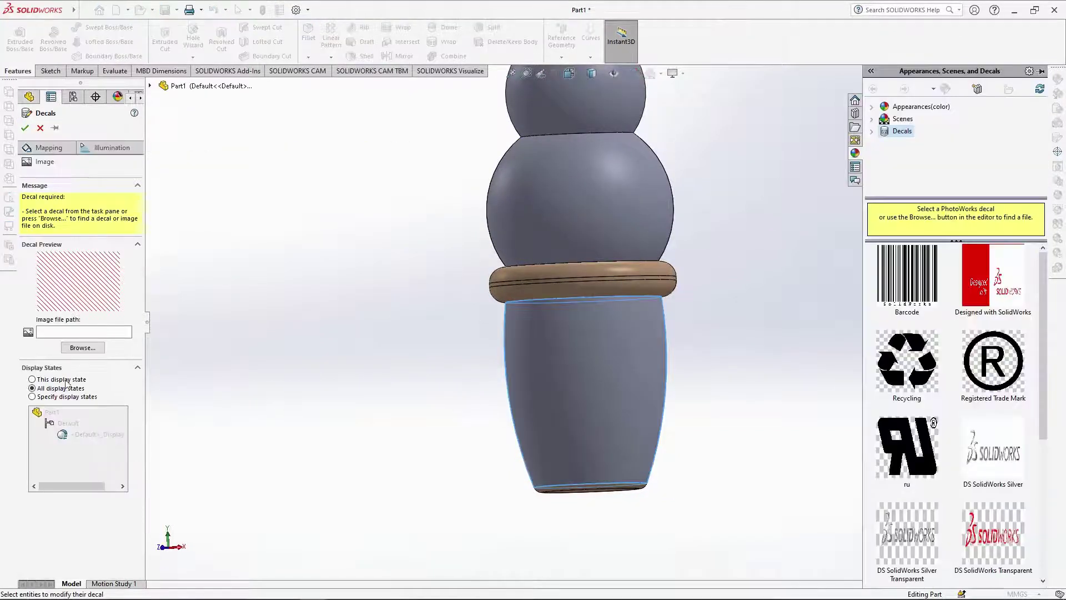
click(81, 347)
click(670, 295)
key(Return)
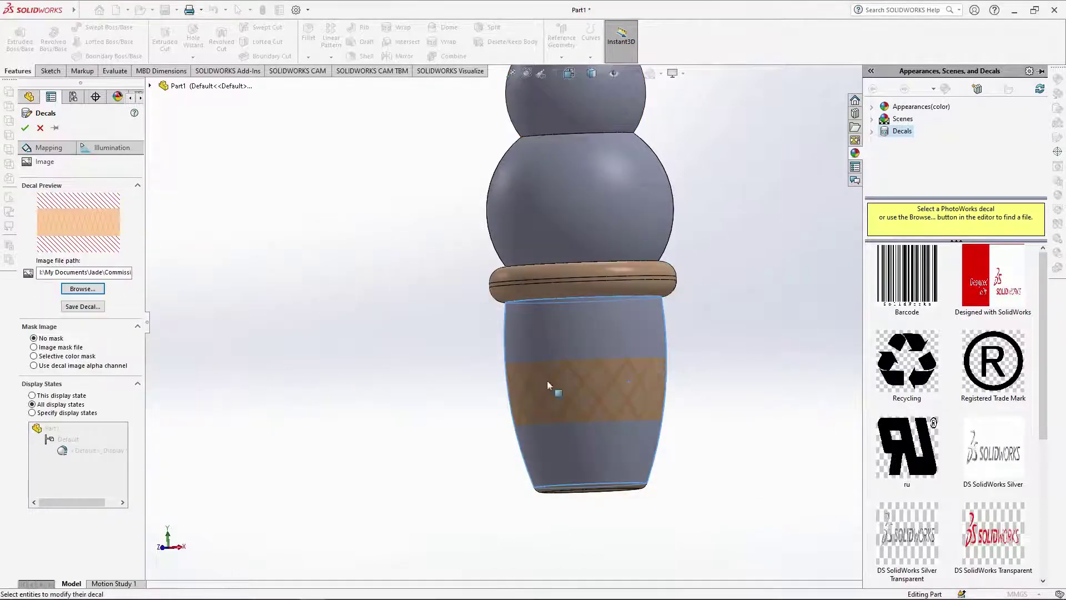
middle_drag(729, 356, 644, 349)
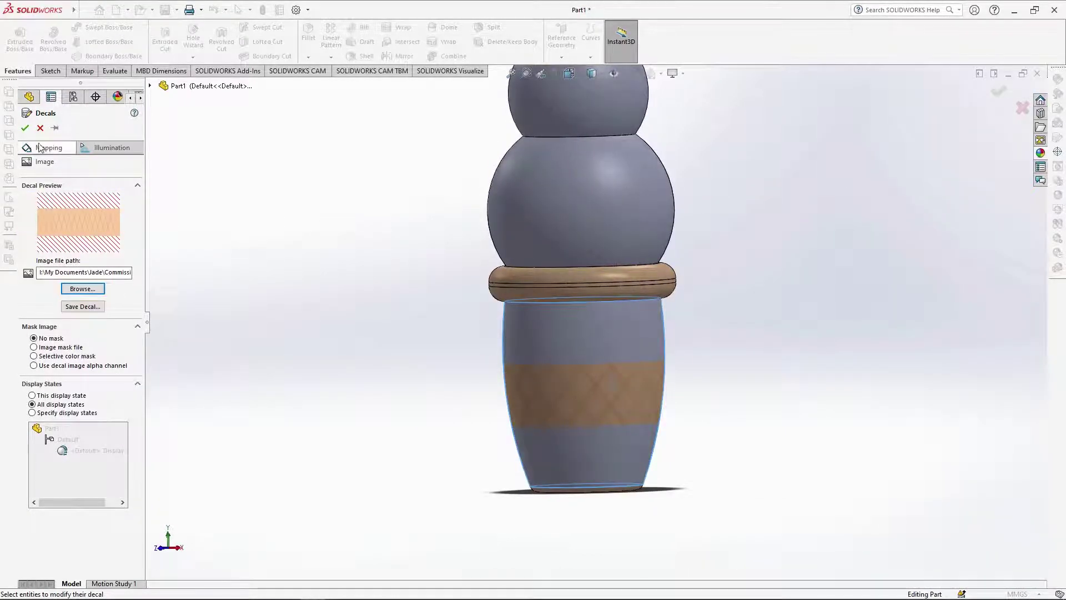
Switch the wafer decal's mapping to Label and unlock its aspect ratio.
click(41, 149)
click(67, 323)
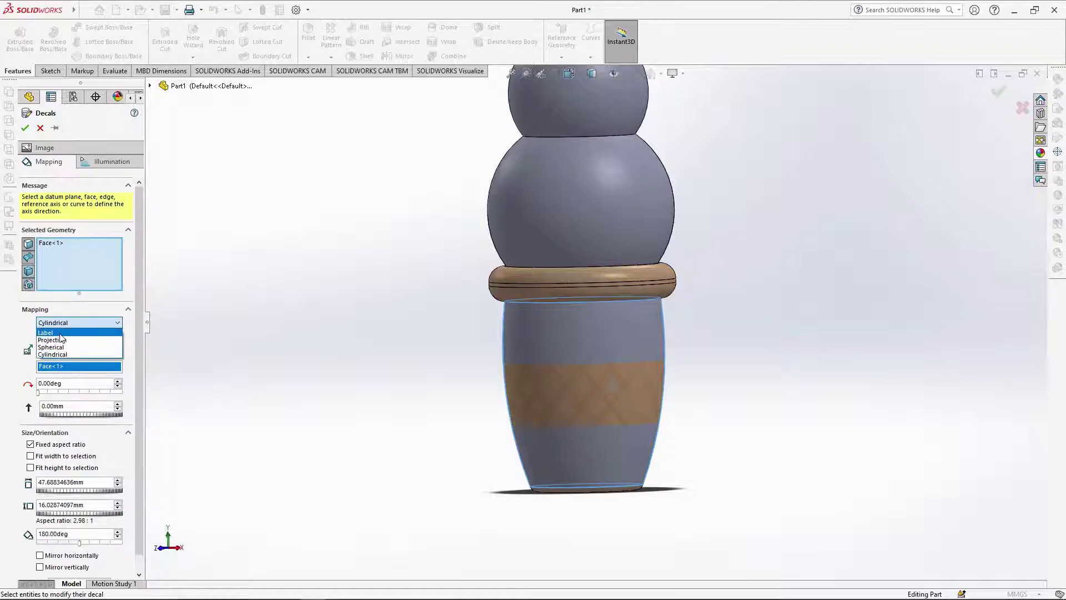
click(50, 333)
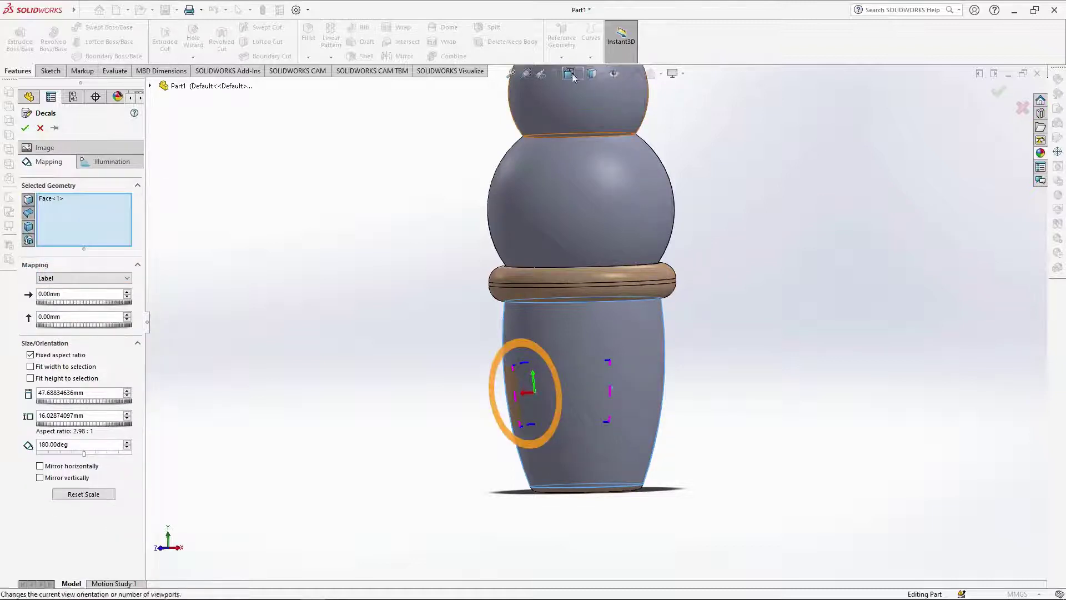
key(ctrl+1)
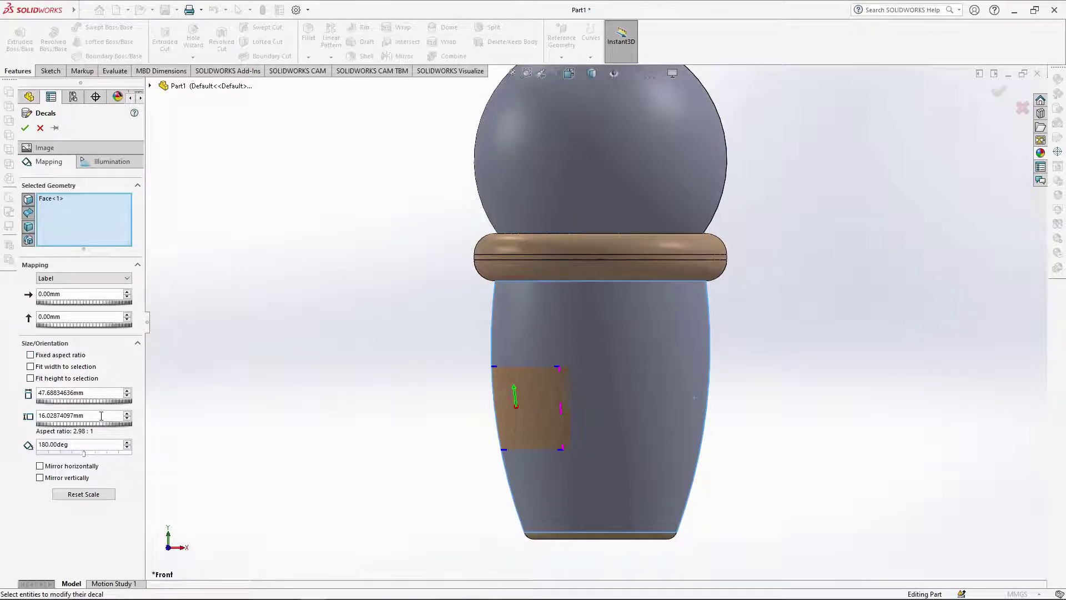
Set the wafer decal's height to 50 mm so it covers the full side face.
drag(101, 415, 52, 416)
key(Return)
mouse_move(566, 451)
middle_down()
mouse_move(676, 438)
mouse_move(578, 435)
middle_up()
middle_drag(733, 423, 690, 447)
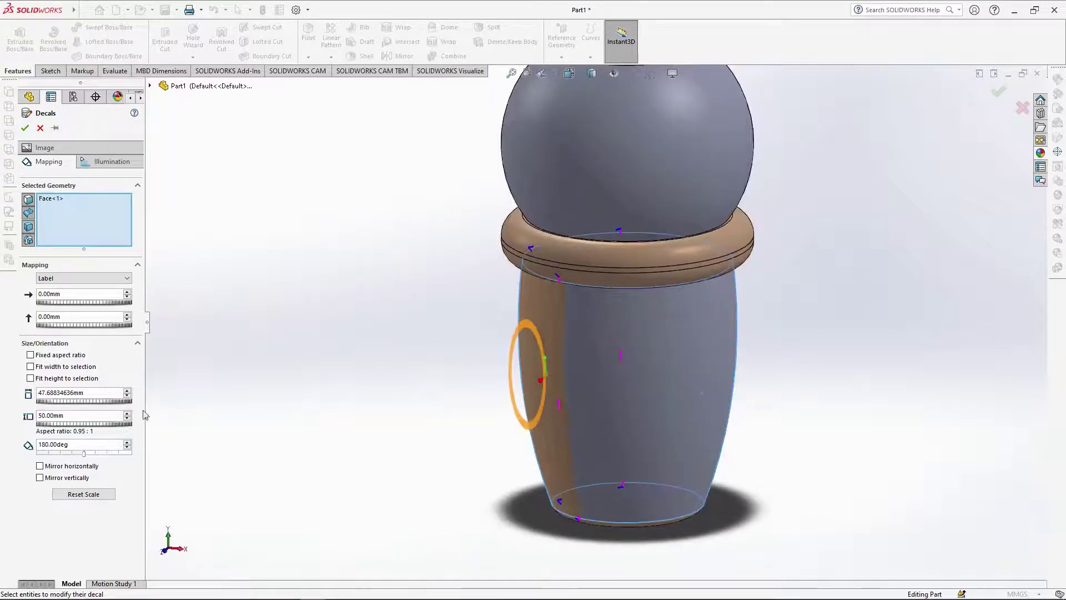
Try increasing widths for the wafer decal to wrap it around the side face, up to 145.75 mm.
scroll(364, 430, down, 1)
middle_drag(364, 430, 362, 426)
click(128, 391)
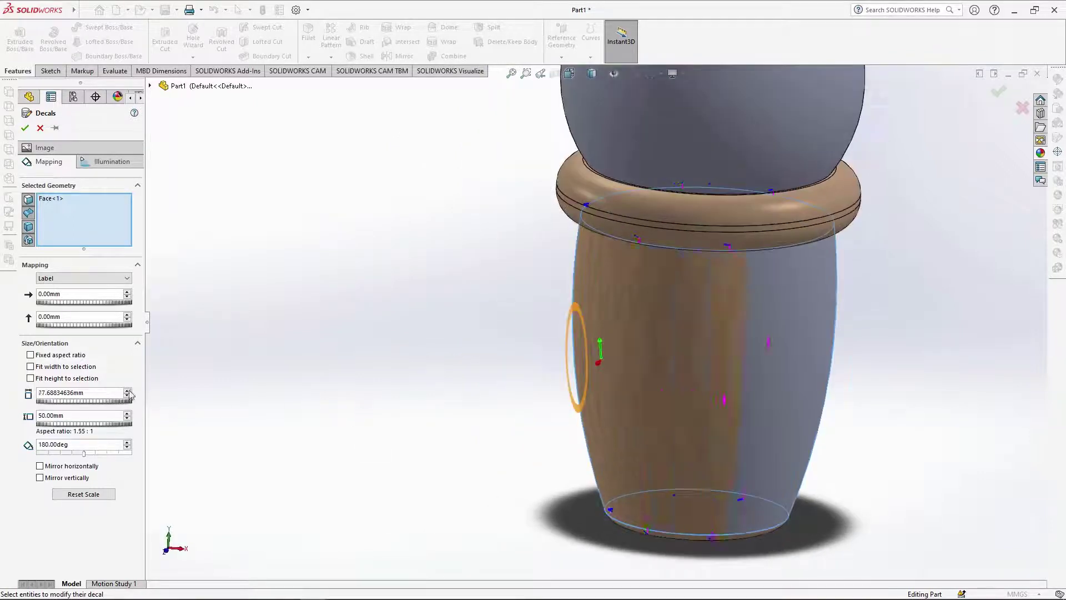
click(128, 391)
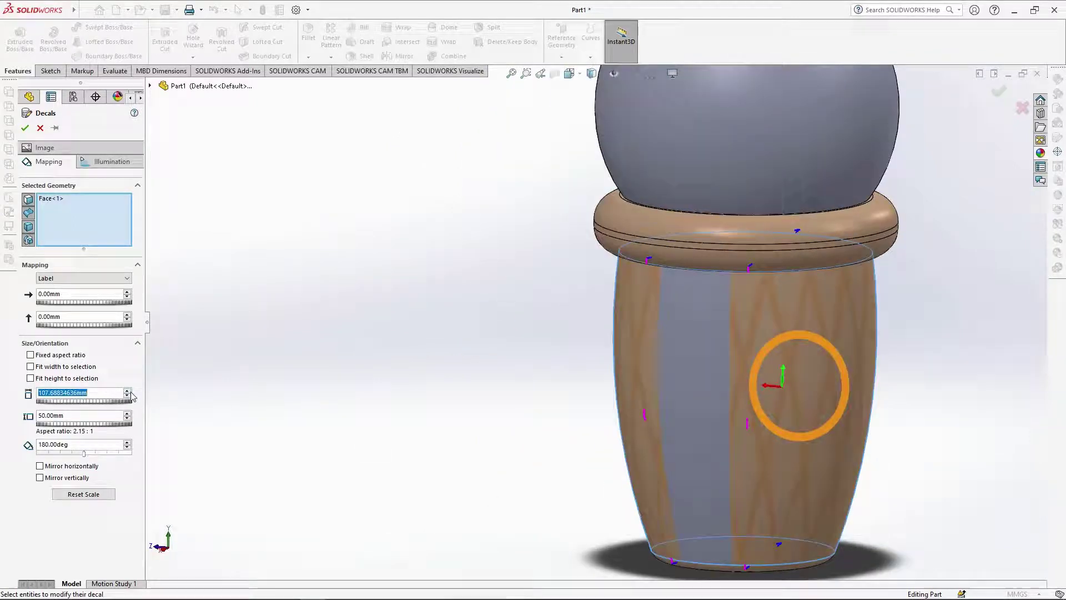
text(13)
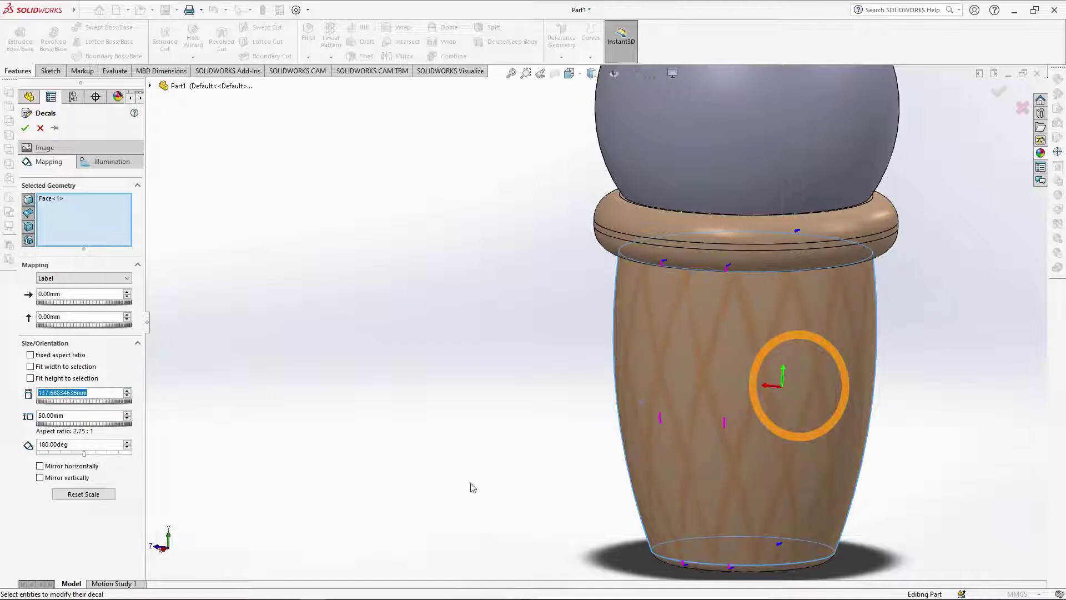
text(40)
middle_drag(747, 416, 717, 410)
double_click(108, 393)
text(145)
Set the wafer decal's width to 146.75 mm, check where its ends meet, and accept the decal.
key(ctrl+4)
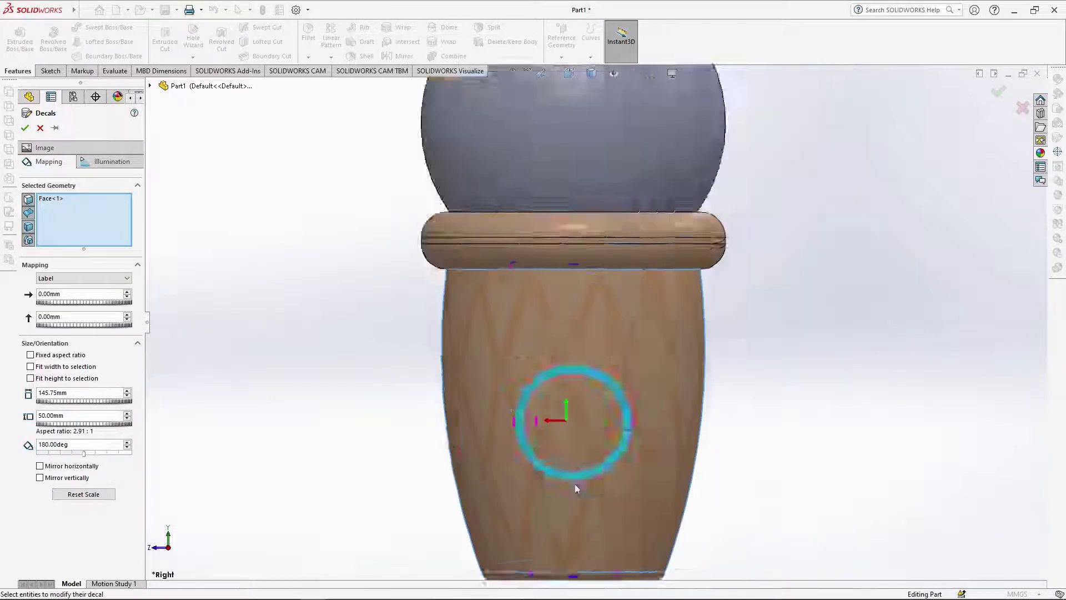
scroll(574, 484, down, 2)
drag(70, 393, 3, 397)
text(1)
scroll(577, 311, down, 3)
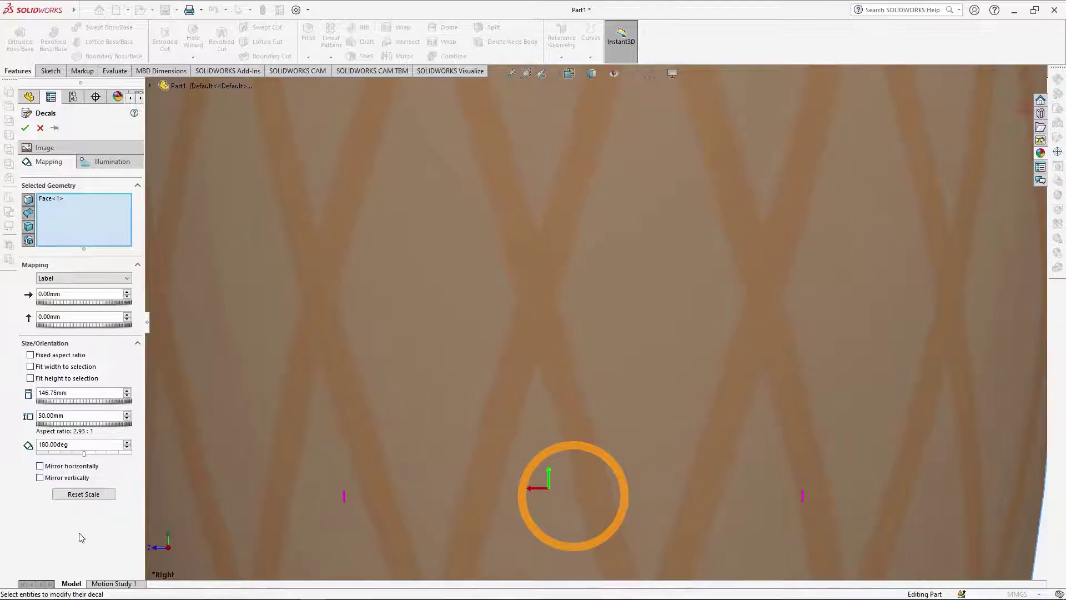
scroll(595, 334, up, 5)
middle_drag(595, 333, 450, 406)
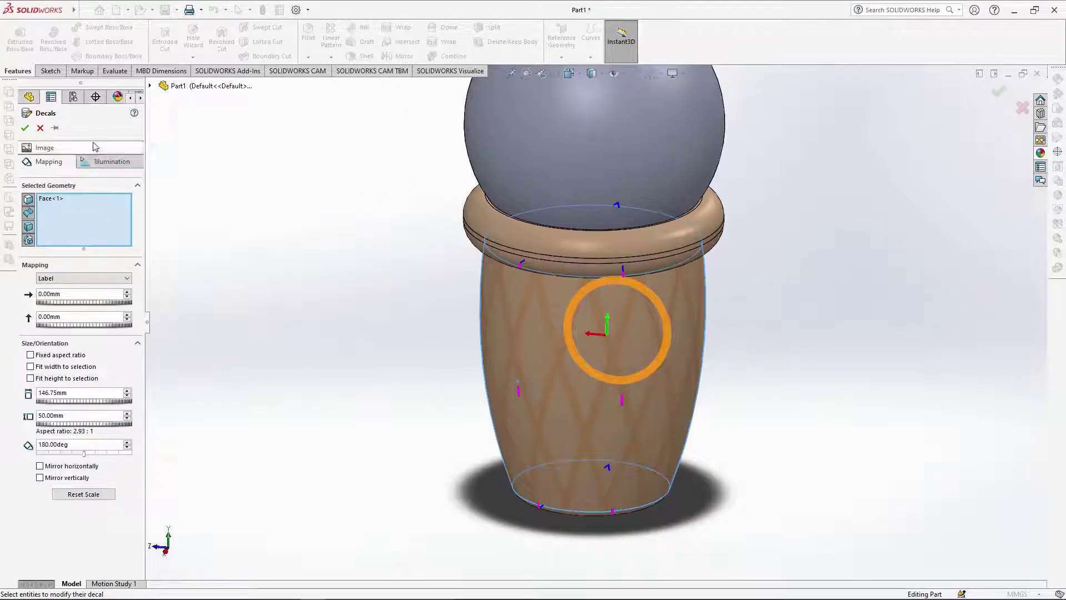
click(29, 133)
Start a decal on the larger lower sphere, using the image Chocolate Ice Cream.jpg.
scroll(352, 274, up, 3)
middle_drag(683, 333, 686, 265)
click(570, 73)
click(586, 119)
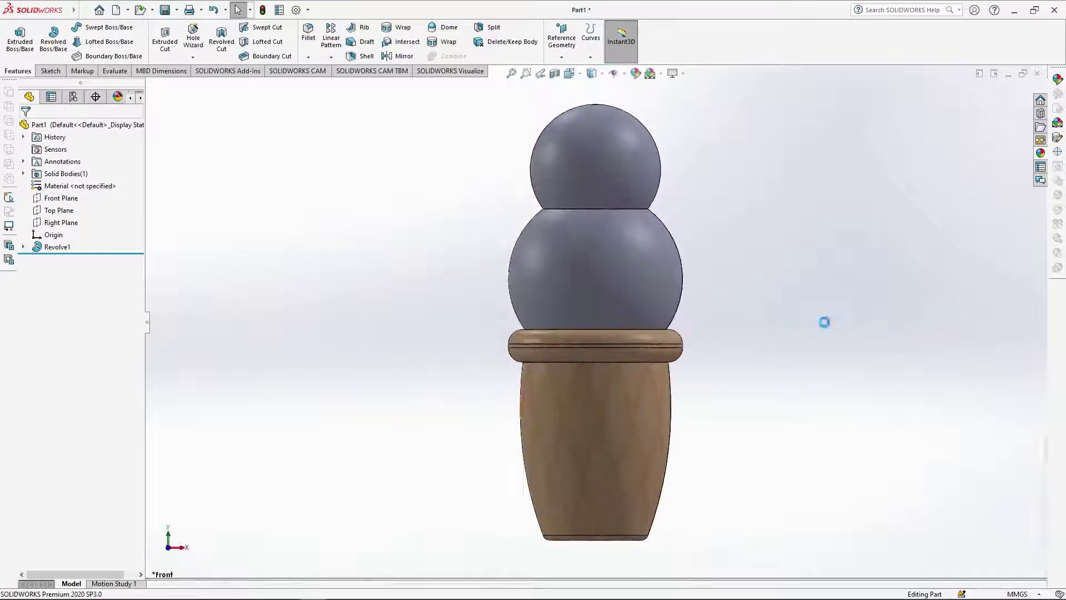
click(595, 275)
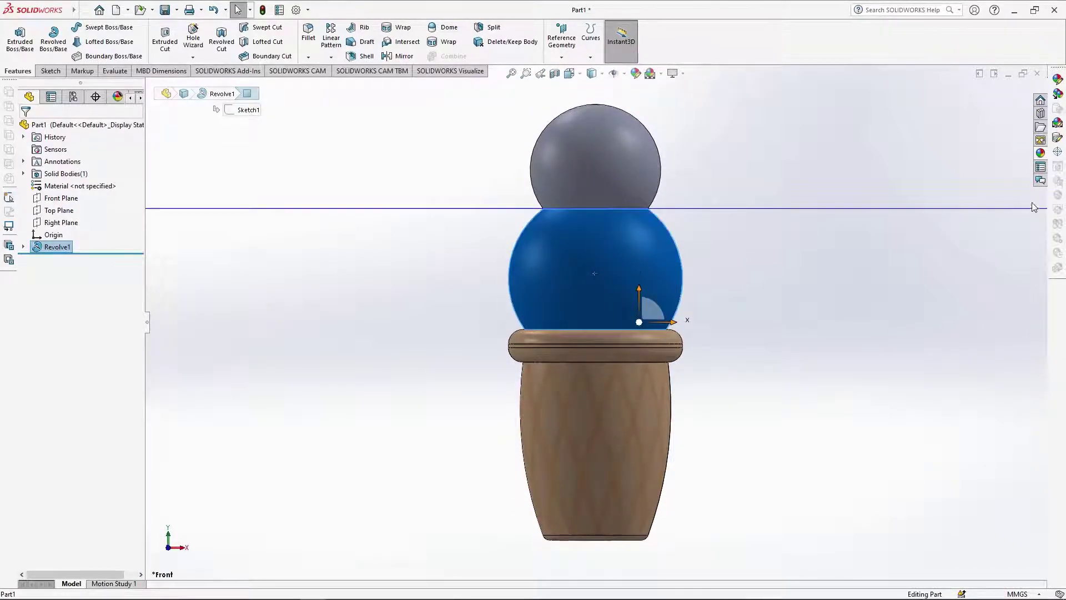
click(1058, 138)
click(83, 347)
double_click(614, 286)
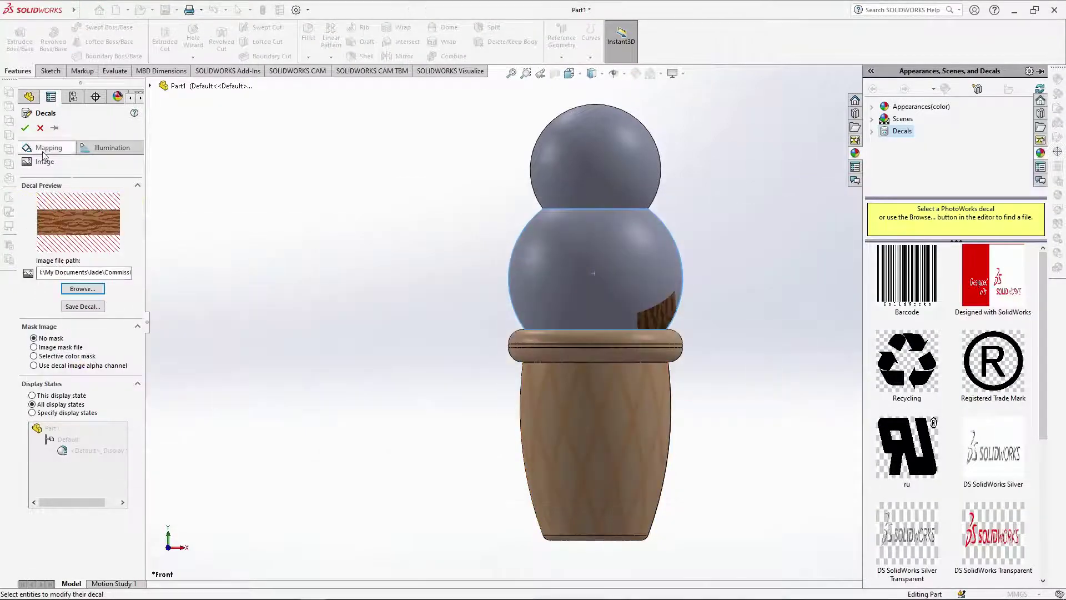
Map the chocolate decal as a Label, unlock its aspect ratio and set its width to 135 mm.
click(48, 147)
click(66, 278)
click(62, 287)
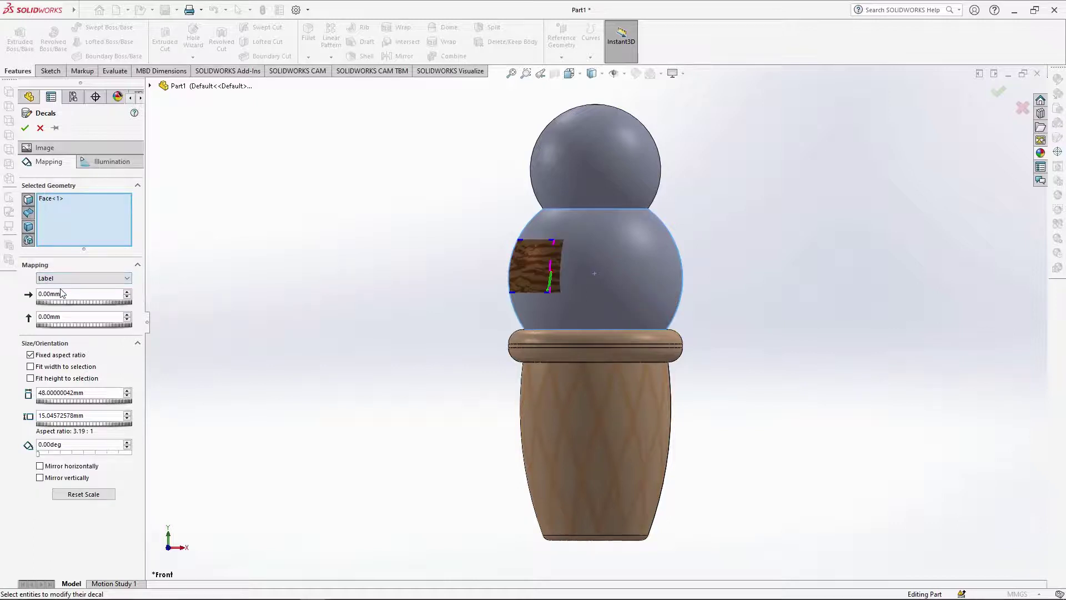
click(54, 355)
drag(104, 395, 2, 395)
text(135)
key(Return)
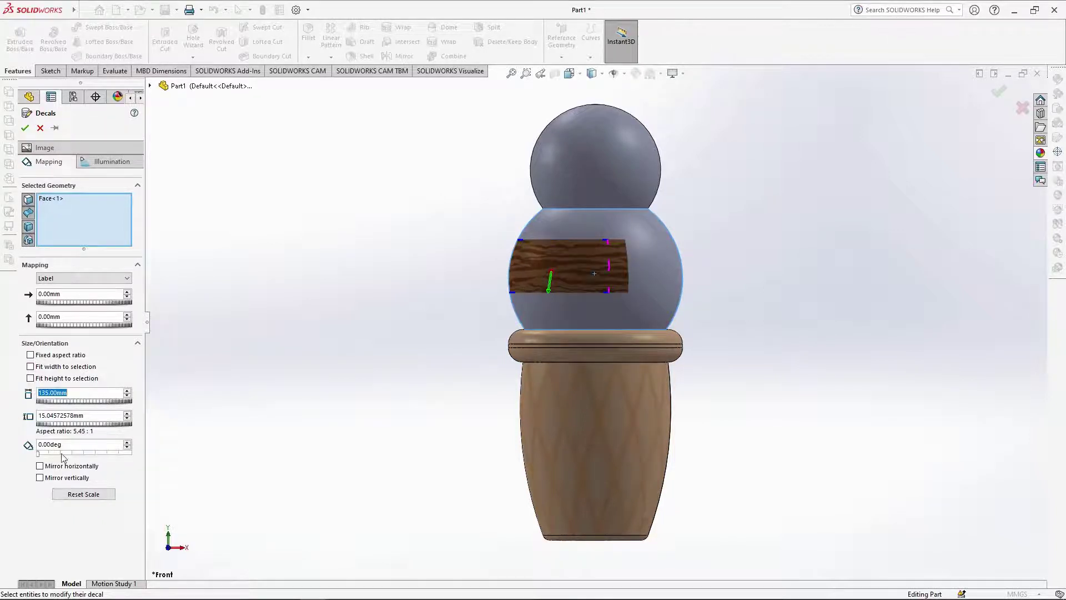
Set the chocolate decal's height to 38 mm to cover the whole sphere, and accept the decal.
middle_drag(464, 414, 616, 410)
double_click(105, 413)
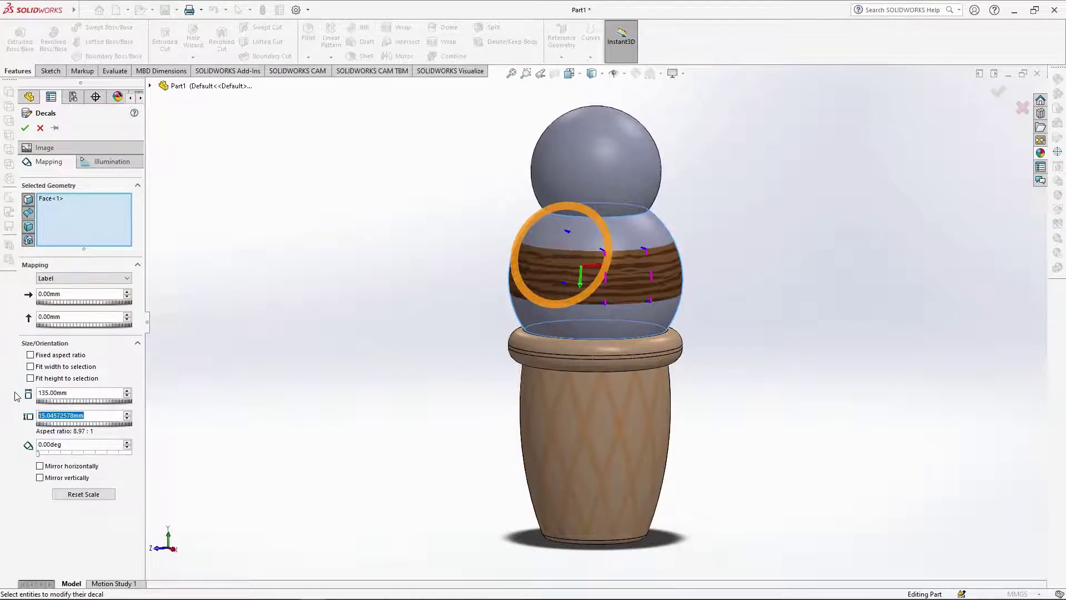
text(38)
key(Return)
middle_drag(407, 435, 434, 414)
click(25, 128)
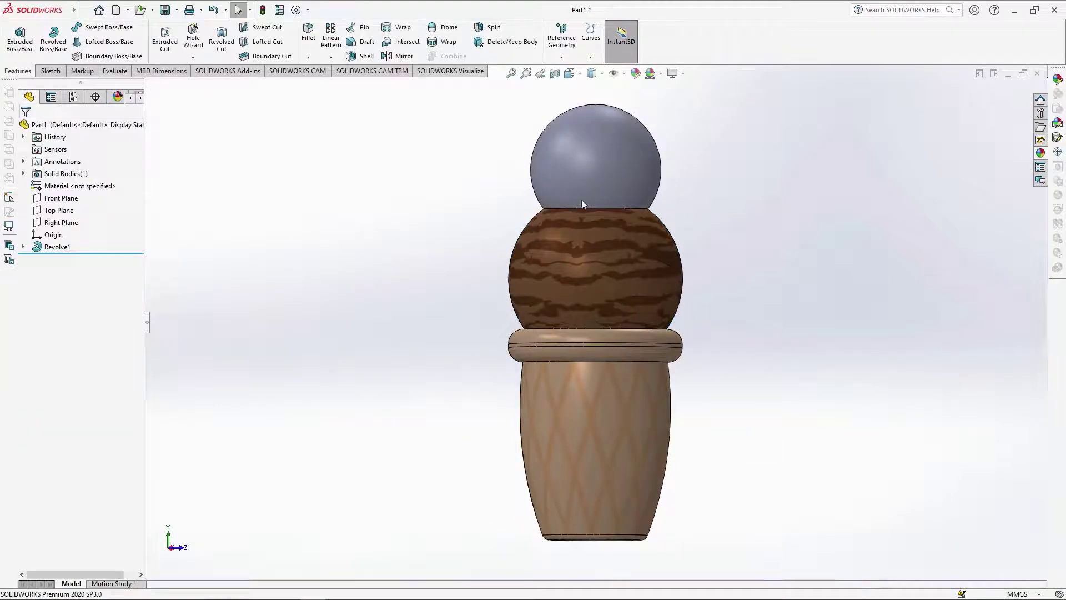
Start a decal on the smaller upper sphere, using the image Chocolate Ice Cream Top.jpg.
click(609, 172)
click(569, 73)
click(586, 120)
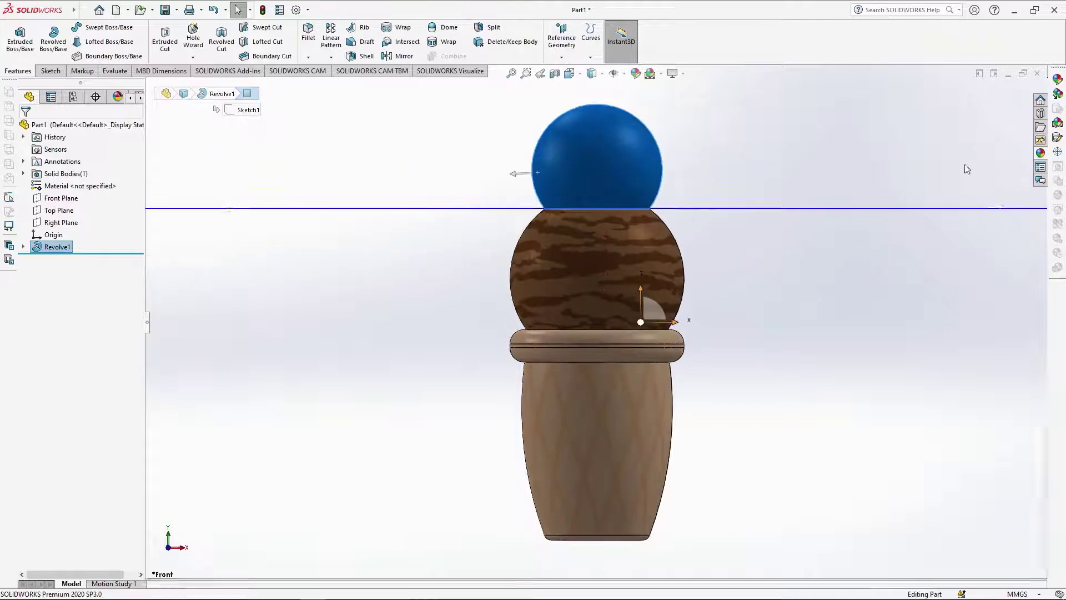
click(1058, 137)
click(78, 350)
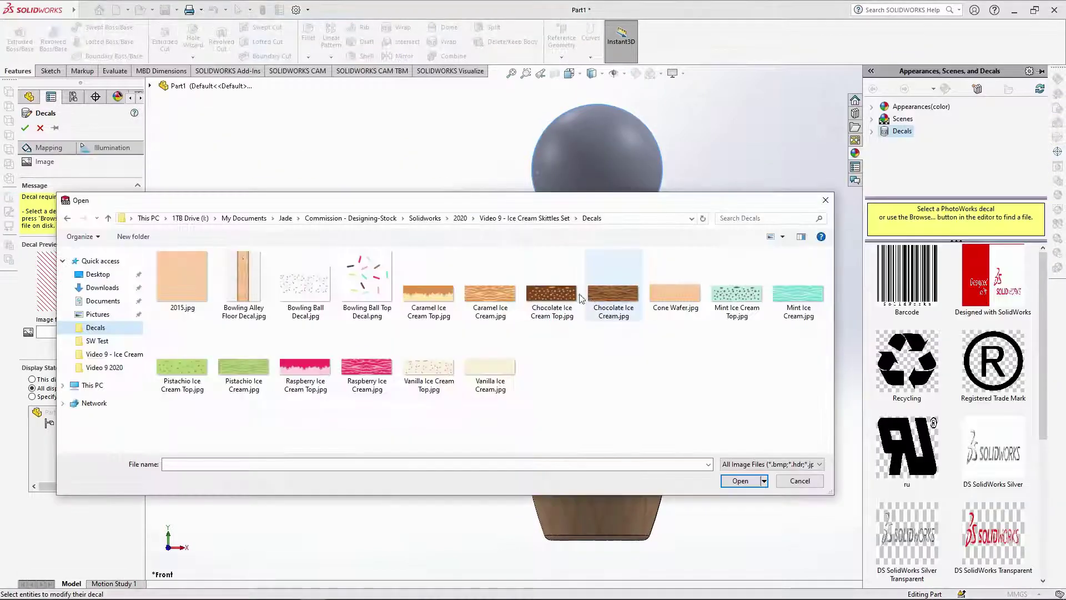
click(566, 296)
double_click(567, 297)
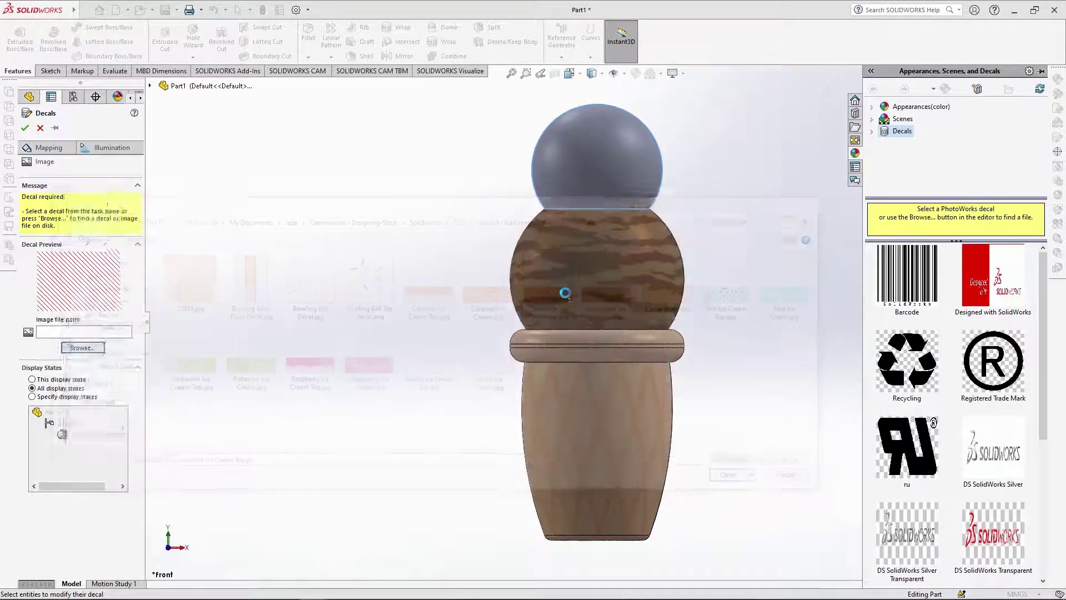
Map the upper sphere's decal as a Label, unlock its aspect ratio and set its width to 82 mm.
click(49, 147)
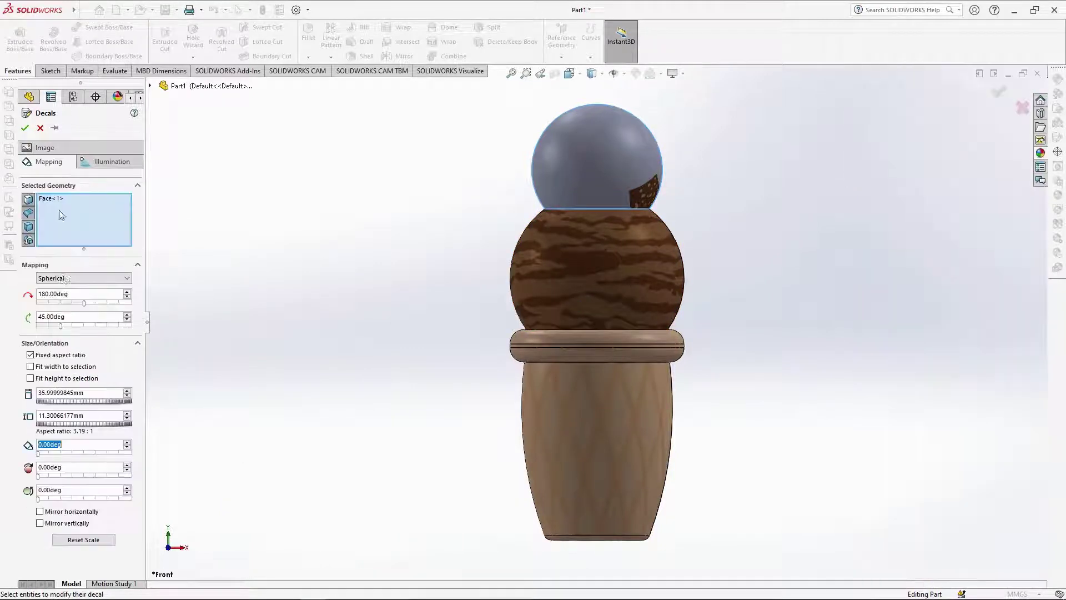
click(66, 277)
click(45, 288)
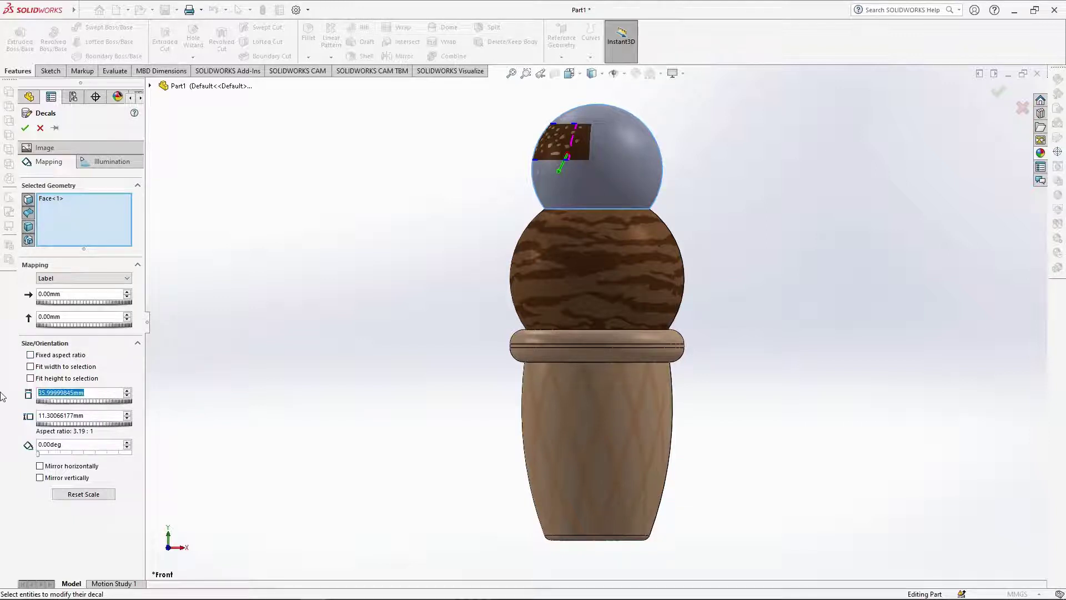
key(Return)
mouse_move(626, 254)
middle_down()
mouse_move(560, 261)
mouse_move(641, 260)
middle_up()
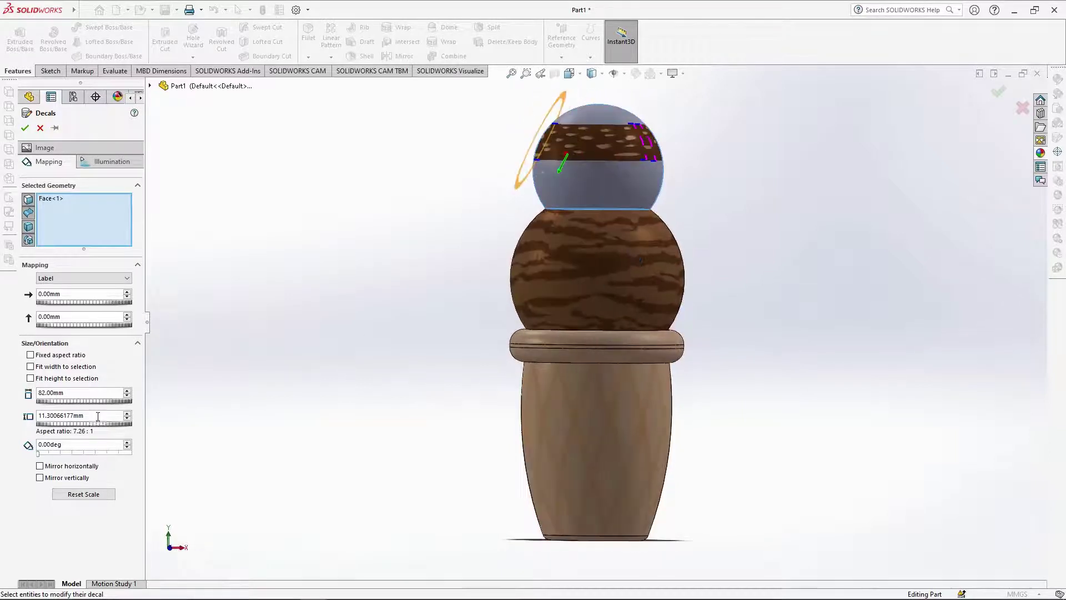
Set the upper sphere decal's height to 40 mm and check its coverage around the sphere.
drag(98, 416, 3, 418)
text(40)
key(Return)
middle_drag(364, 368, 621, 361)
scroll(603, 171, down, 5)
mouse_move(588, 250)
middle_down()
mouse_move(600, 207)
mouse_move(595, 255)
middle_up()
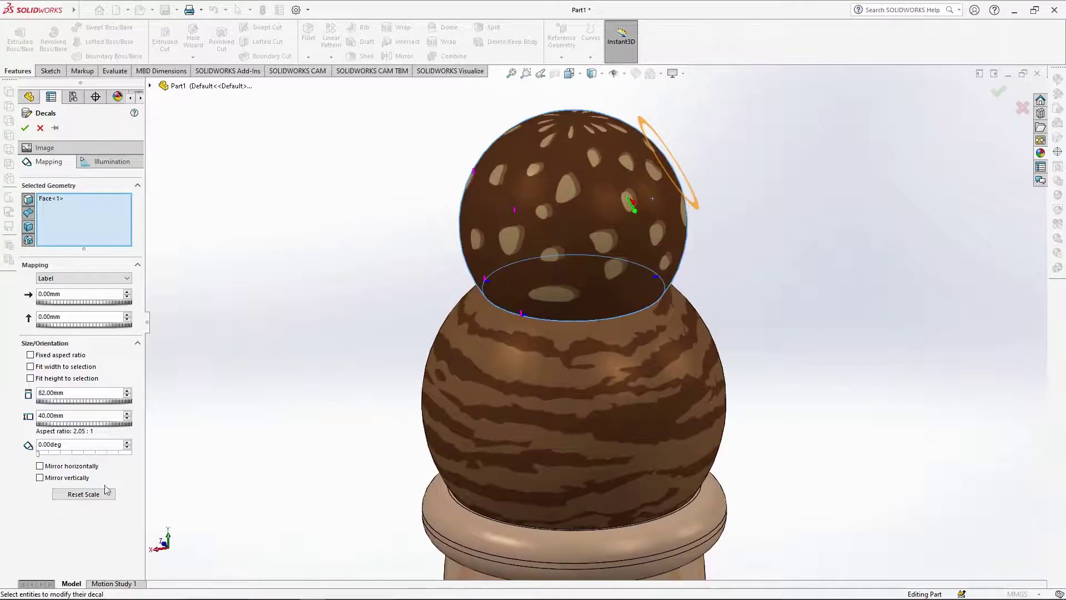
Mirror the upper sphere's decal vertically, accept it and inspect the whole skittle.
click(52, 481)
middle_drag(575, 345, 500, 355)
click(25, 128)
scroll(594, 341, up, 3)
scroll(727, 397, up, 3)
middle_drag(754, 381, 707, 448)
Save the part as Skittle 1 in the Video 9 - Ice Cream Skittles Set folder.
click(93, 9)
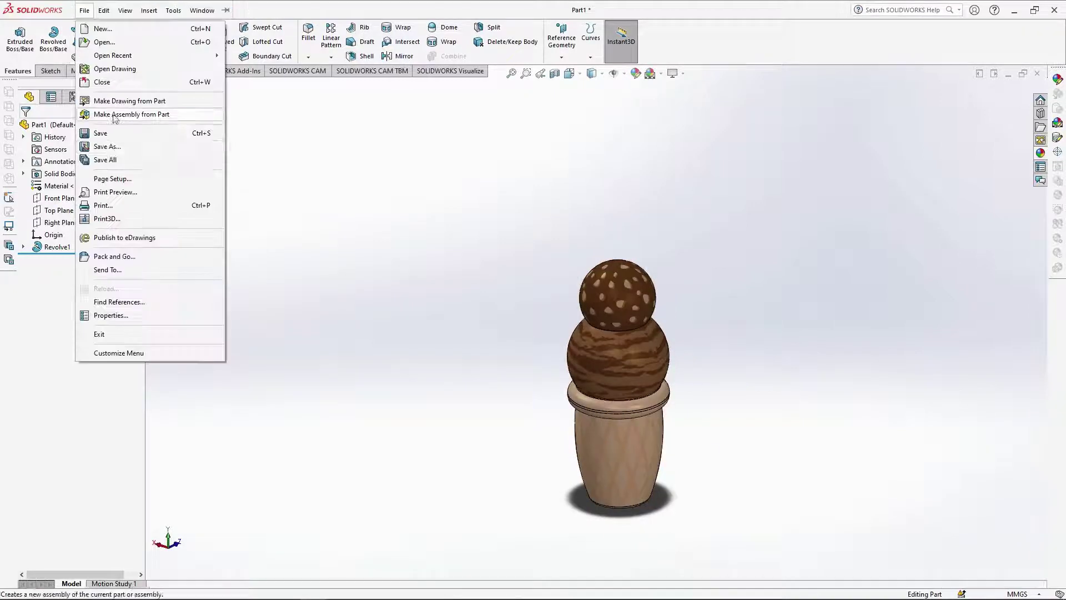
click(106, 148)
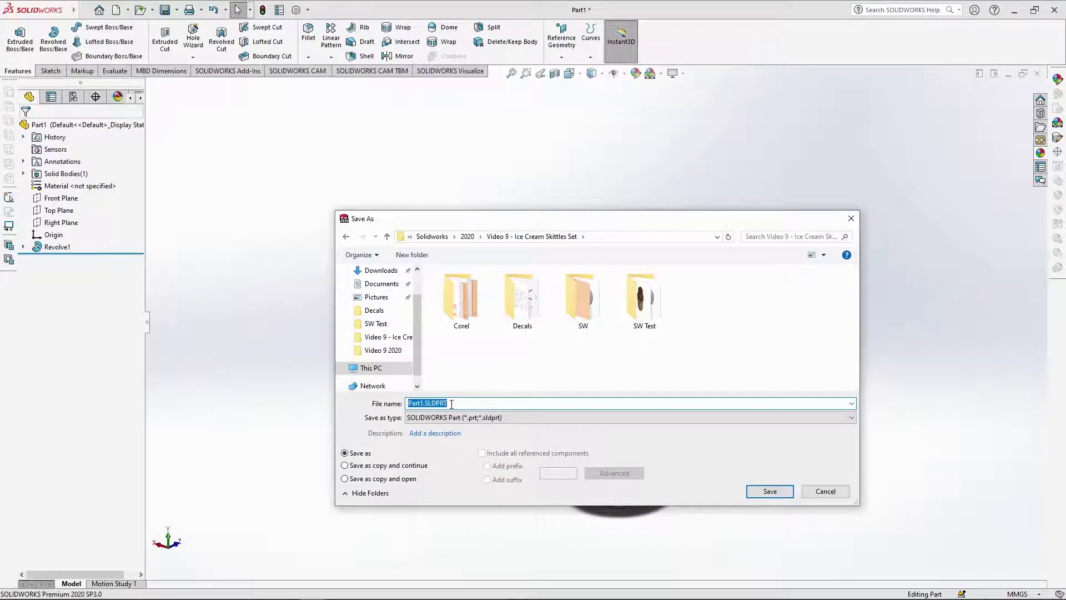
text(Skittle 1)
key(Return)
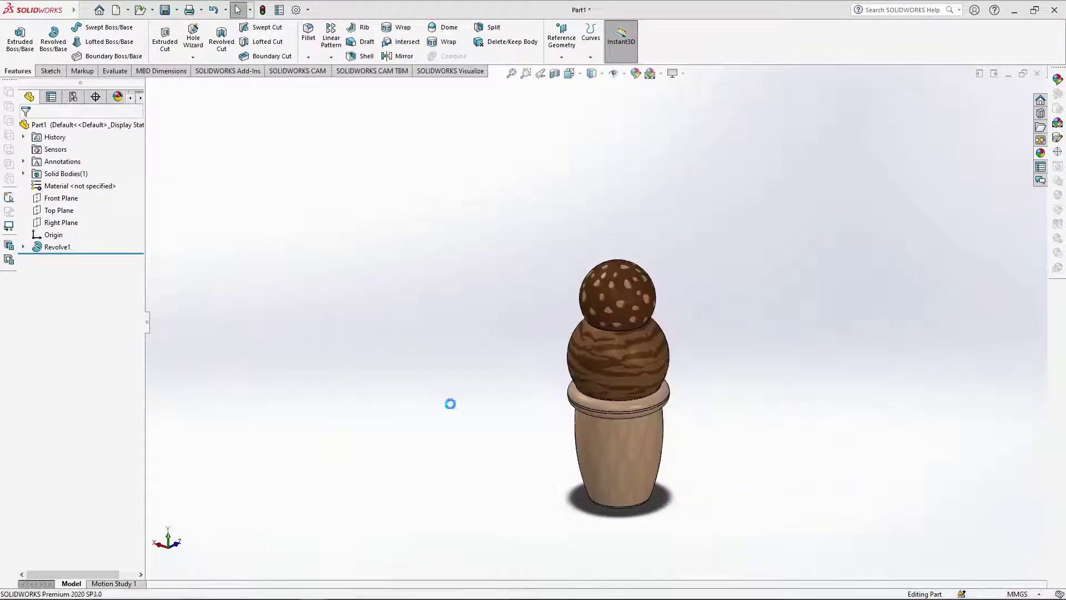
Edit the Chocolate Ice Cream decal on the larger scoop and replace its image with Raspberry Ice Cream.jpg.
click(570, 73)
click(586, 117)
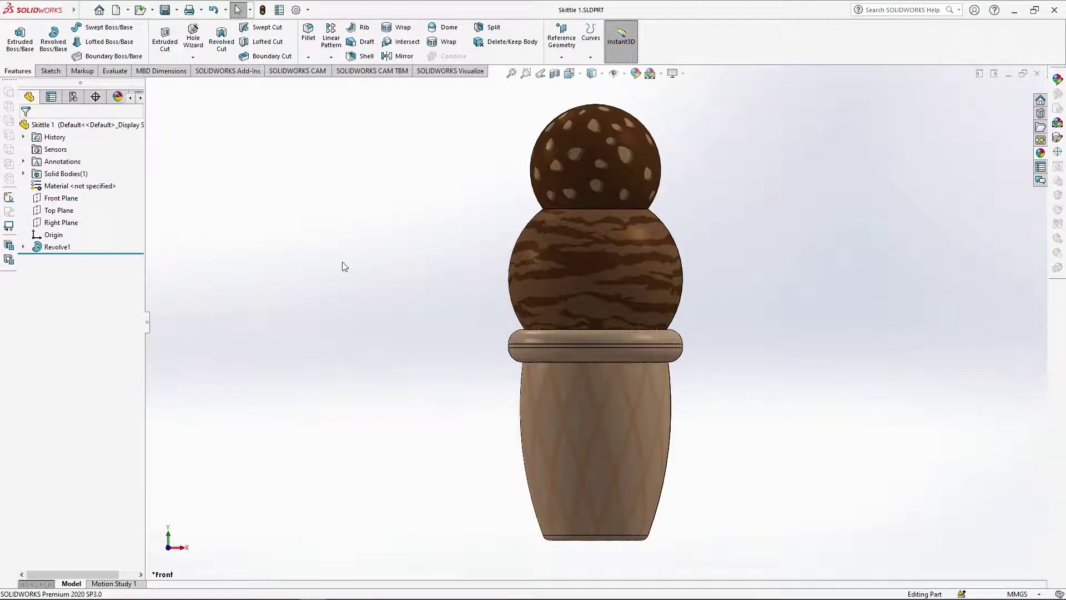
click(118, 99)
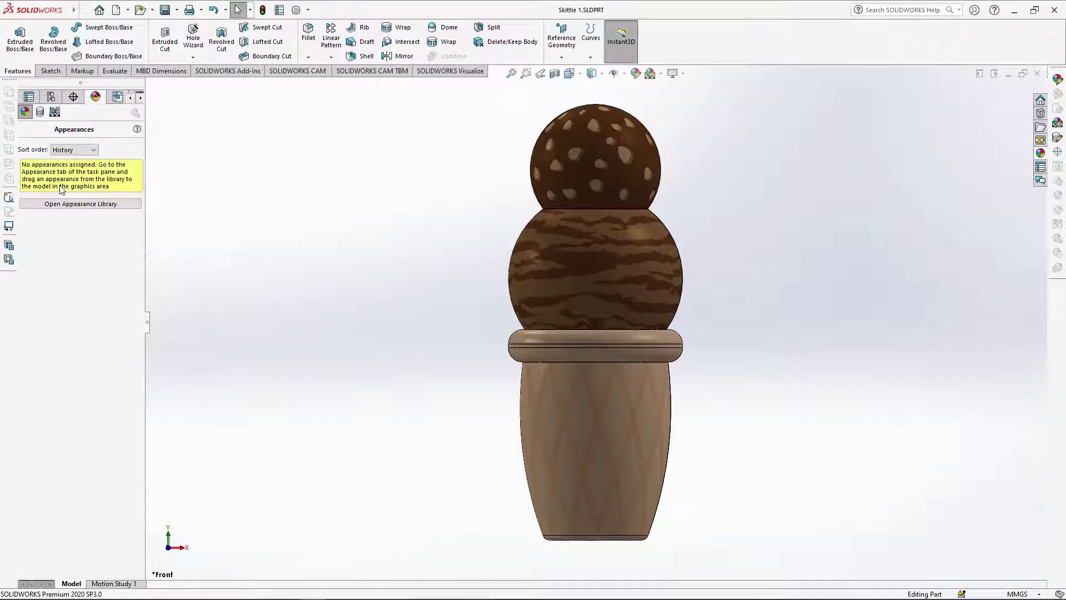
click(40, 111)
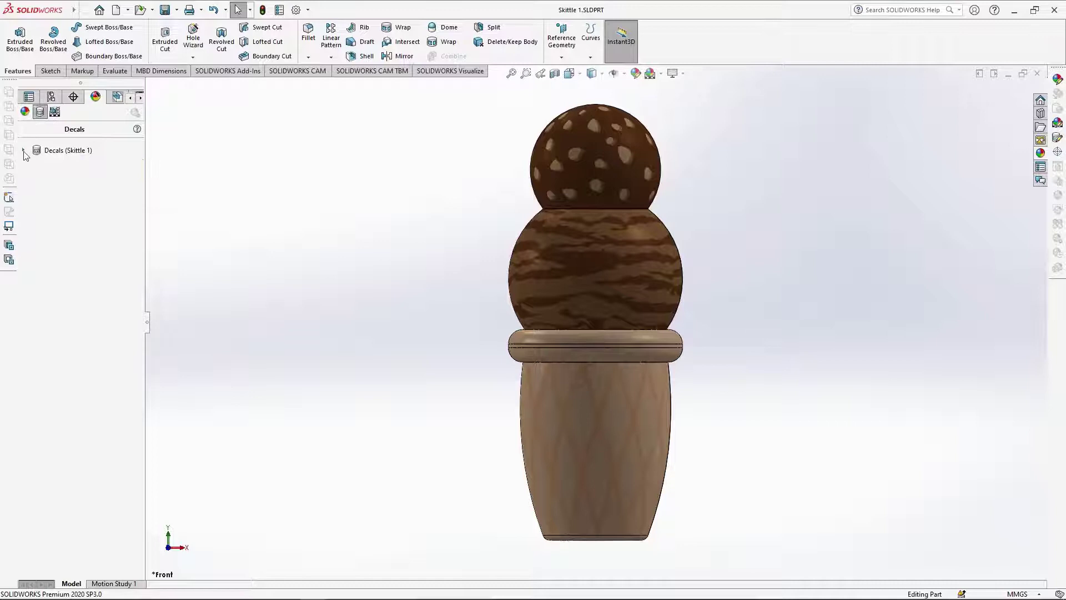
click(23, 150)
mouse_move(55, 175)
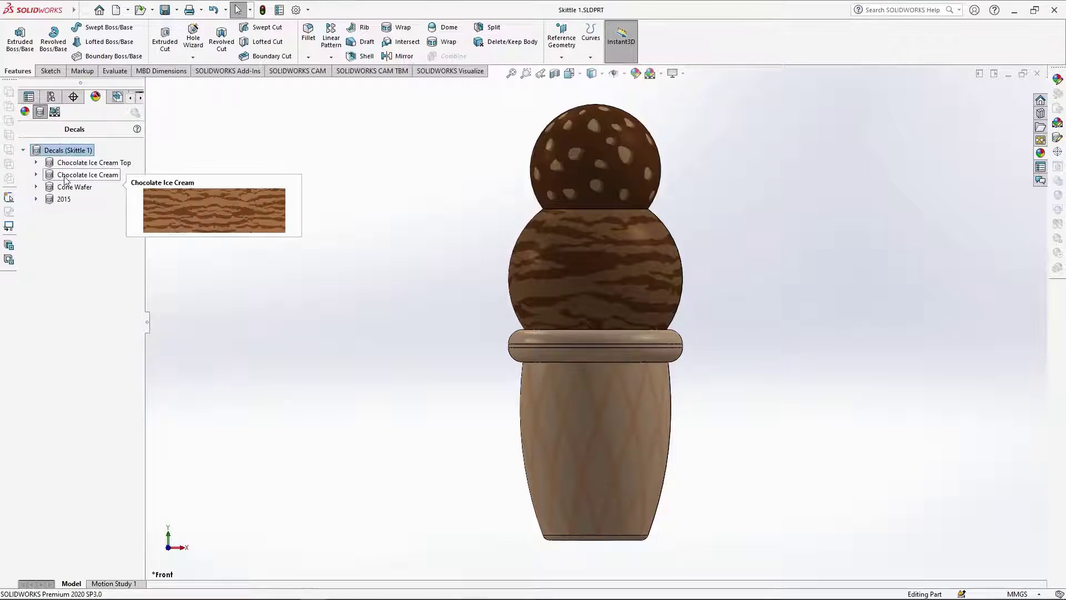
right_click(65, 180)
click(89, 194)
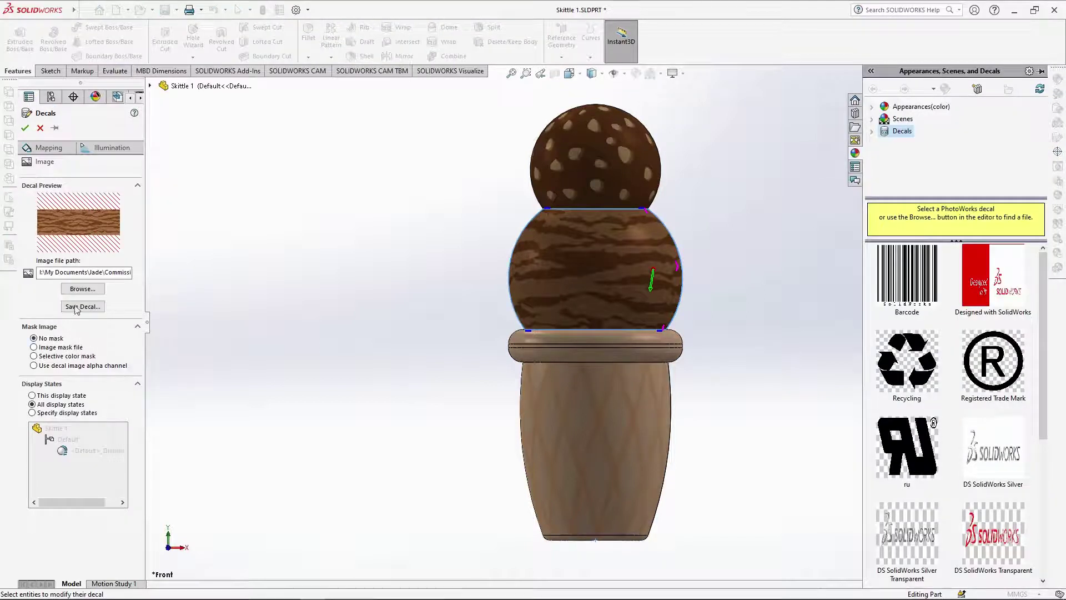
click(83, 290)
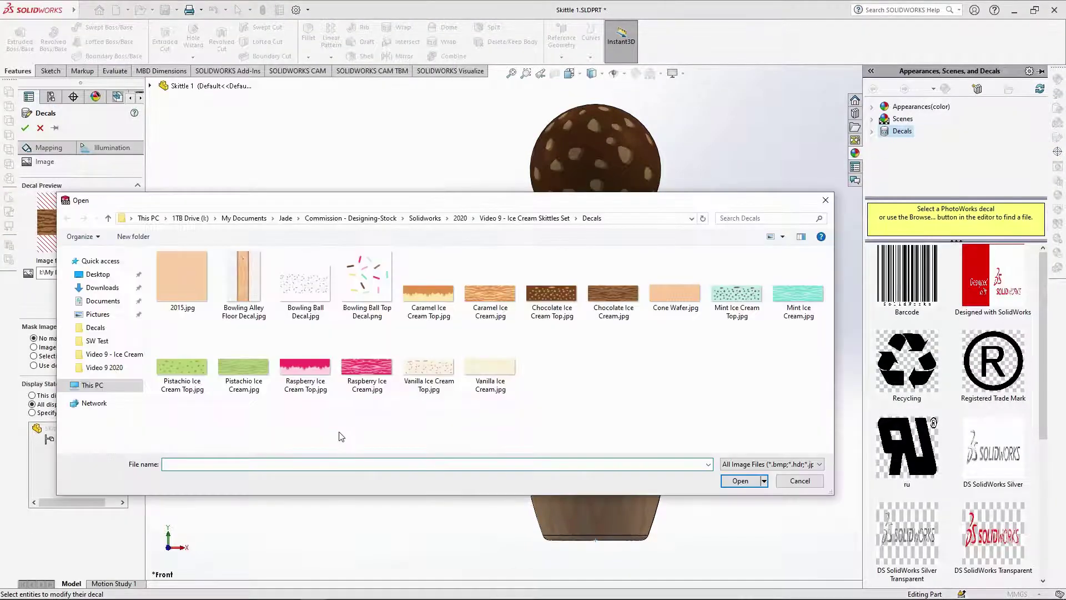
click(376, 362)
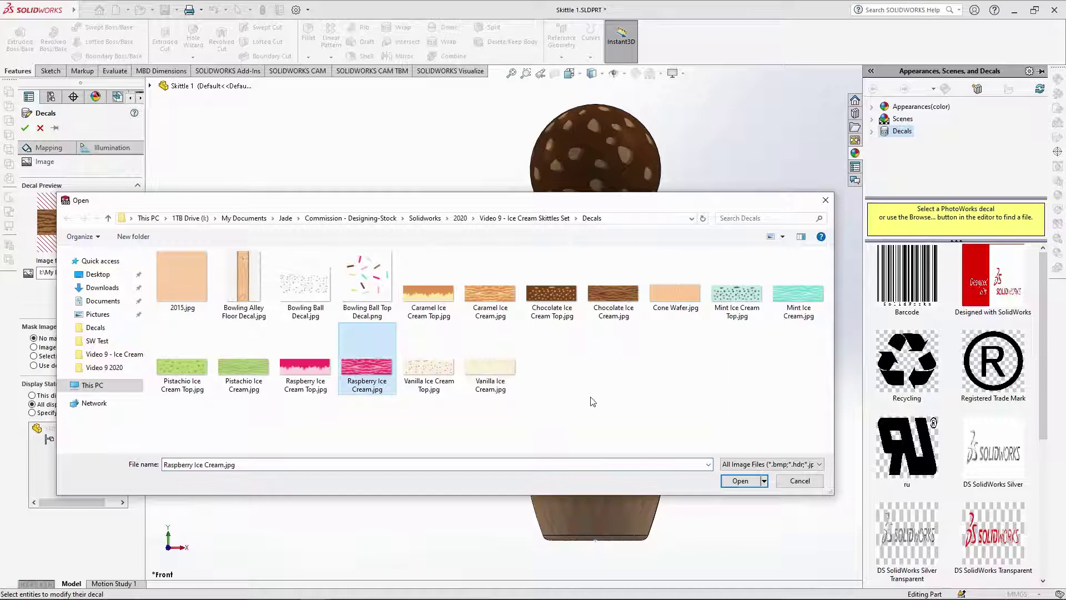
key(Return)
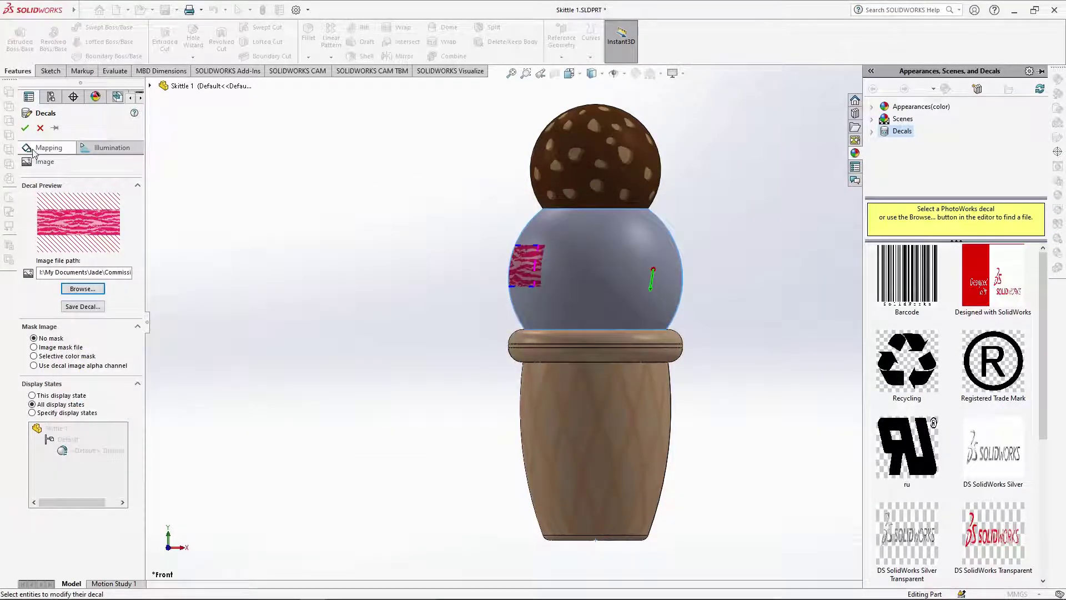
Set the raspberry decal's width to 135 mm and height to 38 mm, and accept the decal.
click(34, 149)
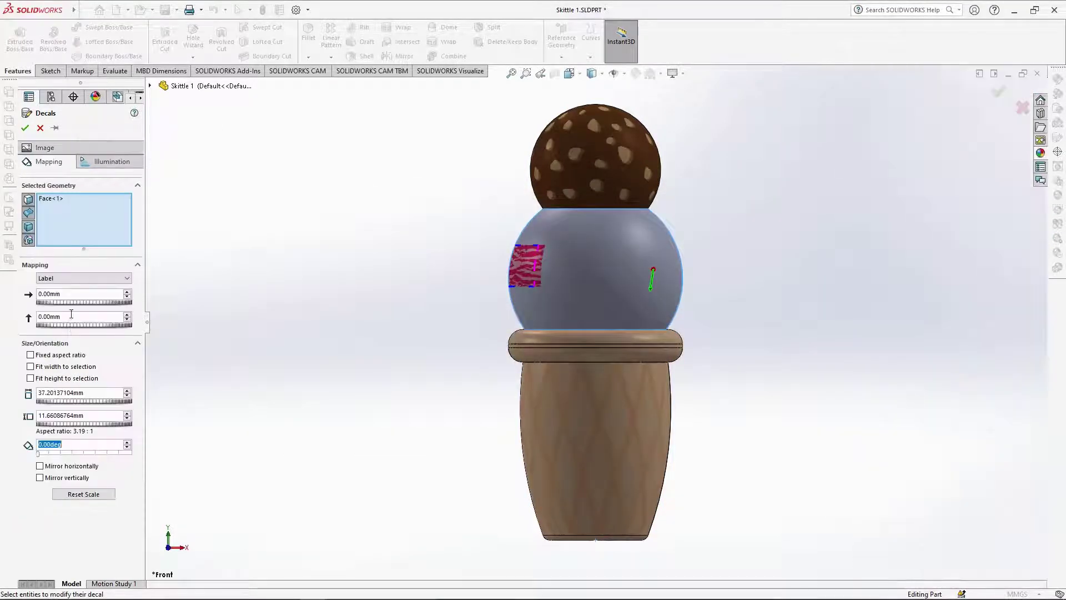
double_click(37, 393)
text(1)
click(96, 416)
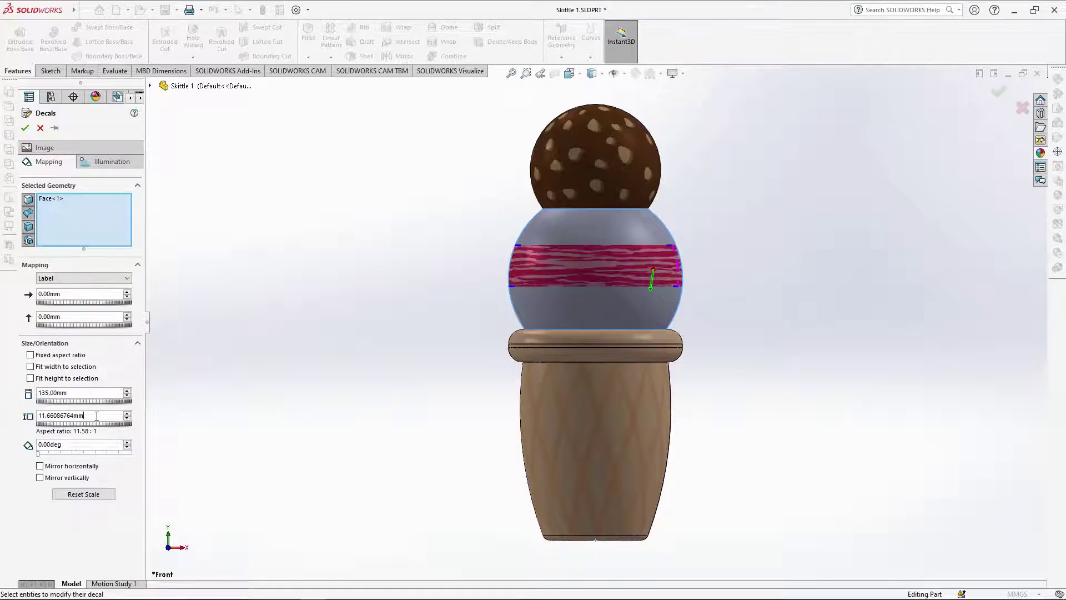
text(38)
key(Return)
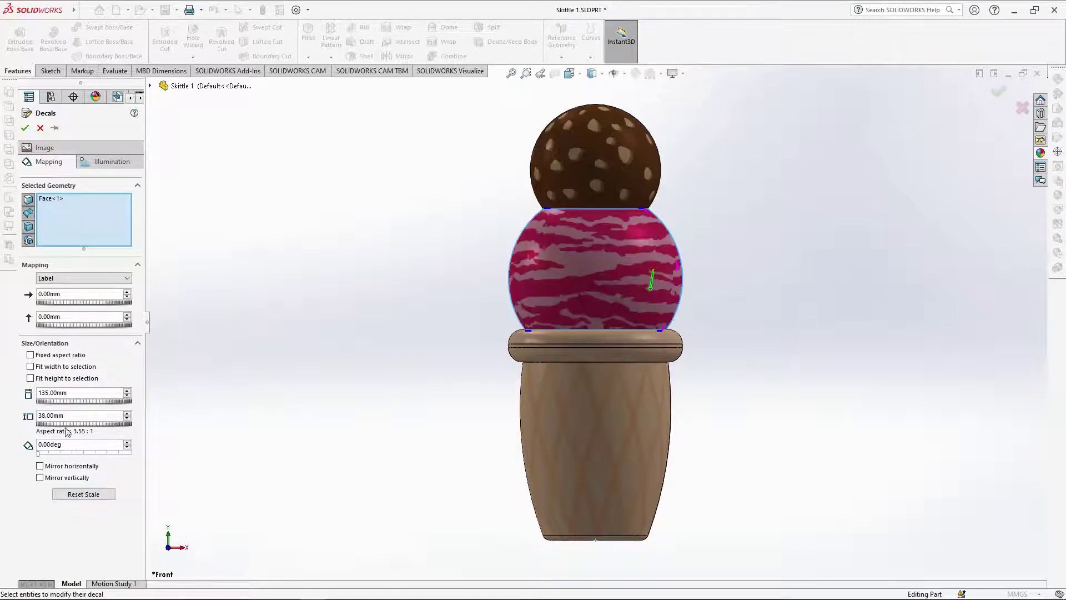
click(25, 128)
Edit the Chocolate Ice Cream Top decal on the upper scoop and replace its image with Raspberry Ice Cream Top.jpg.
right_click(89, 164)
click(114, 169)
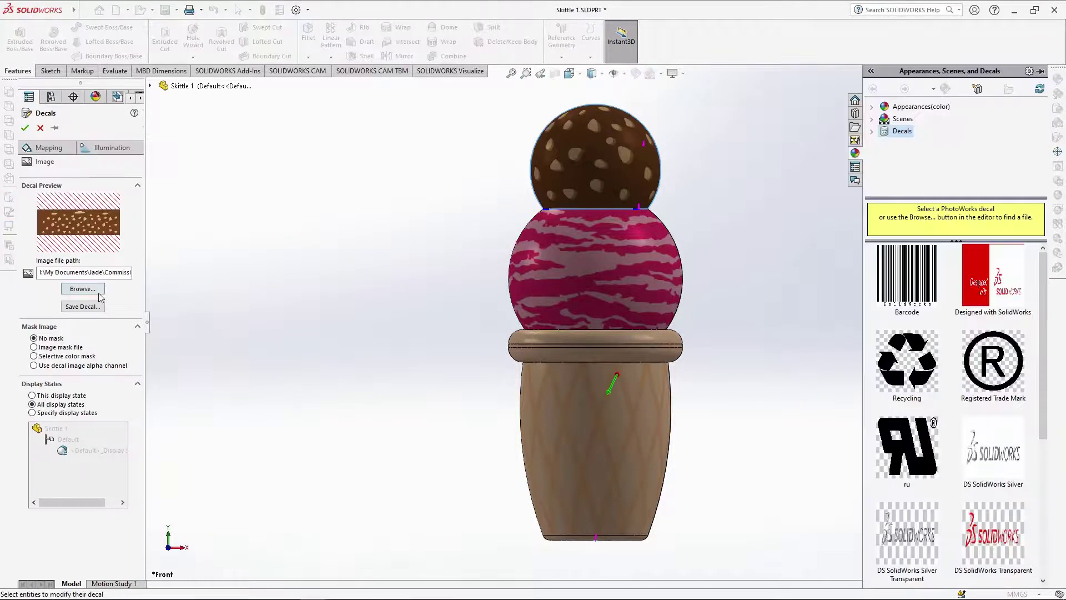
click(99, 293)
click(305, 356)
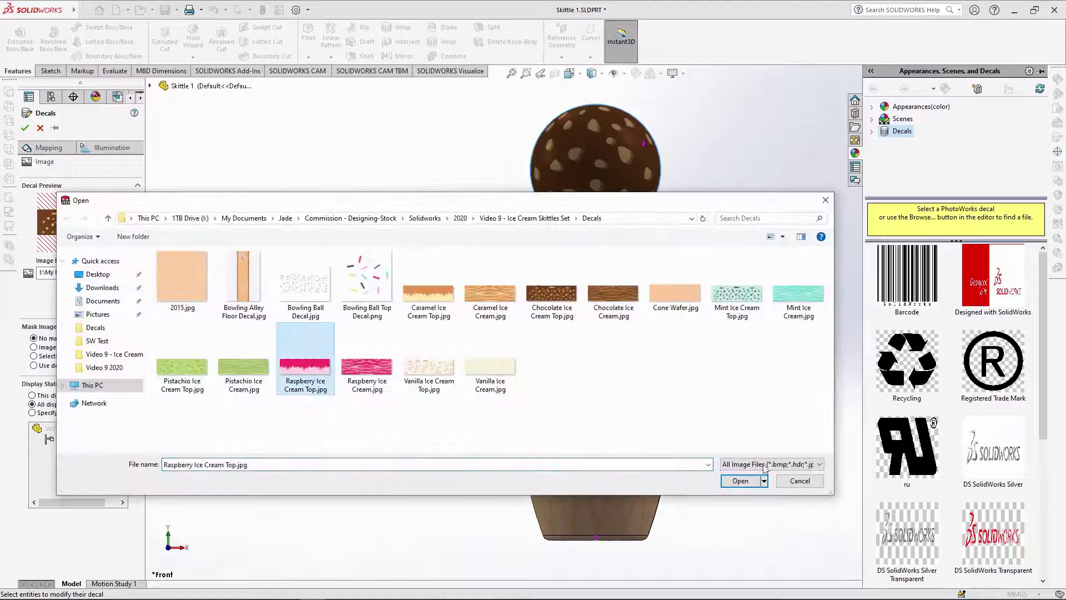
click(741, 481)
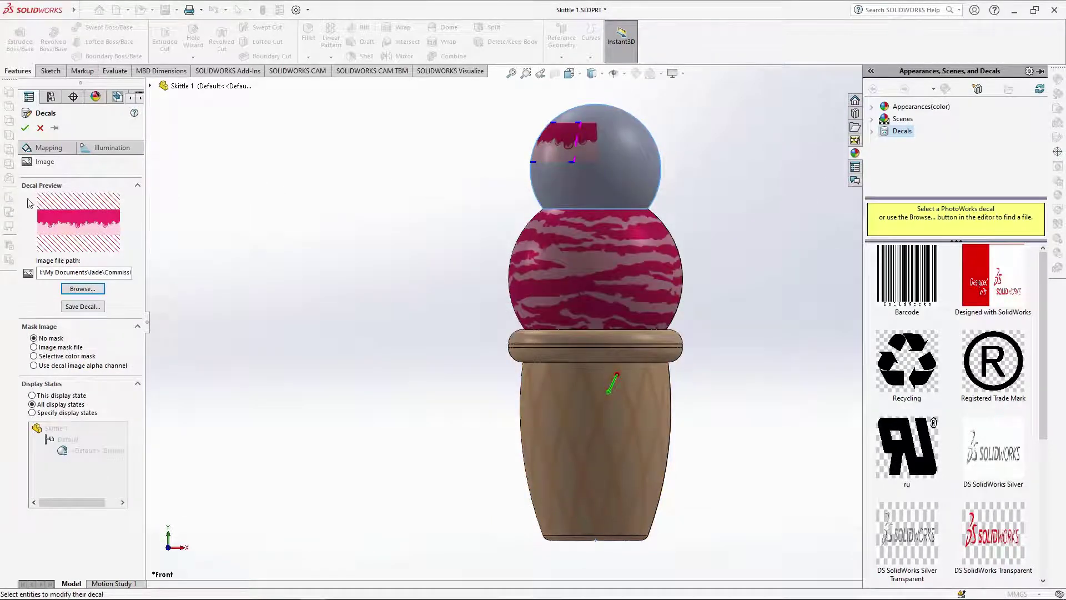
Set the raspberry top decal's width to 82 mm and height to 40 mm, and accept the decal.
click(49, 148)
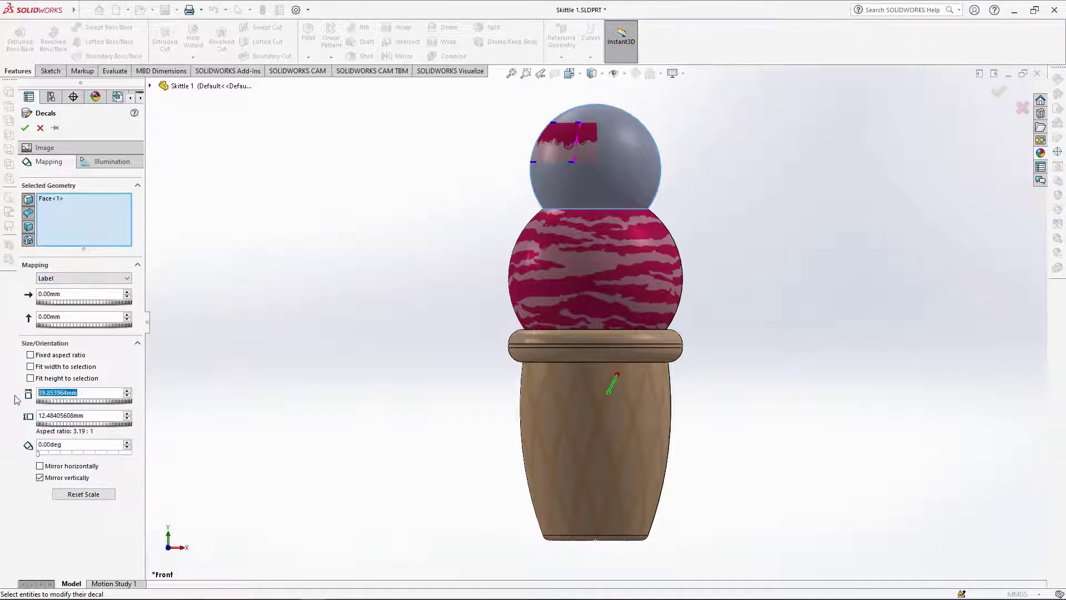
key(Tab)
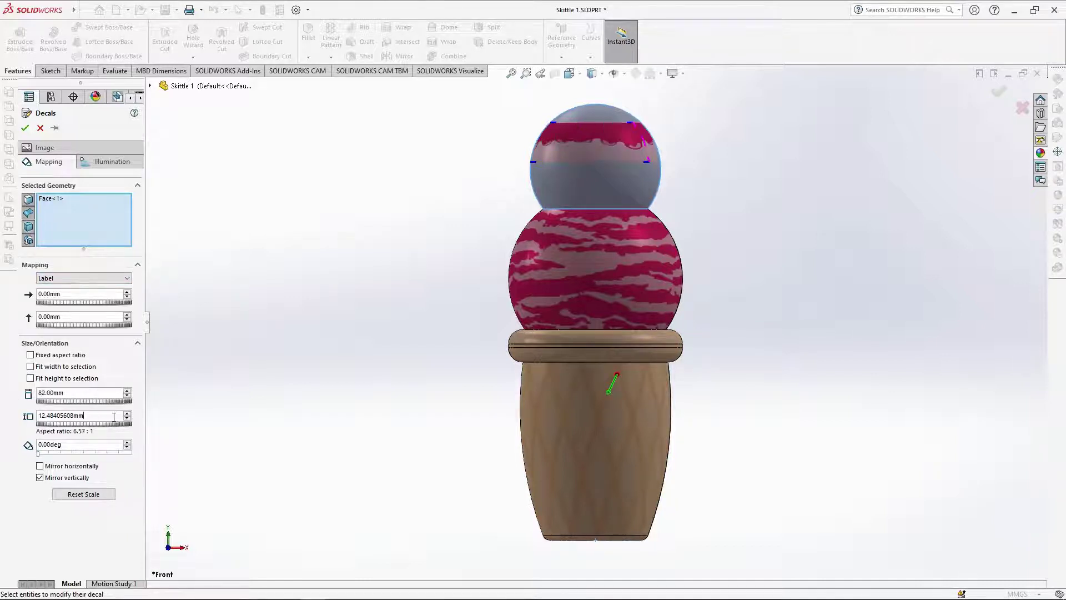
text(40)
key(Return)
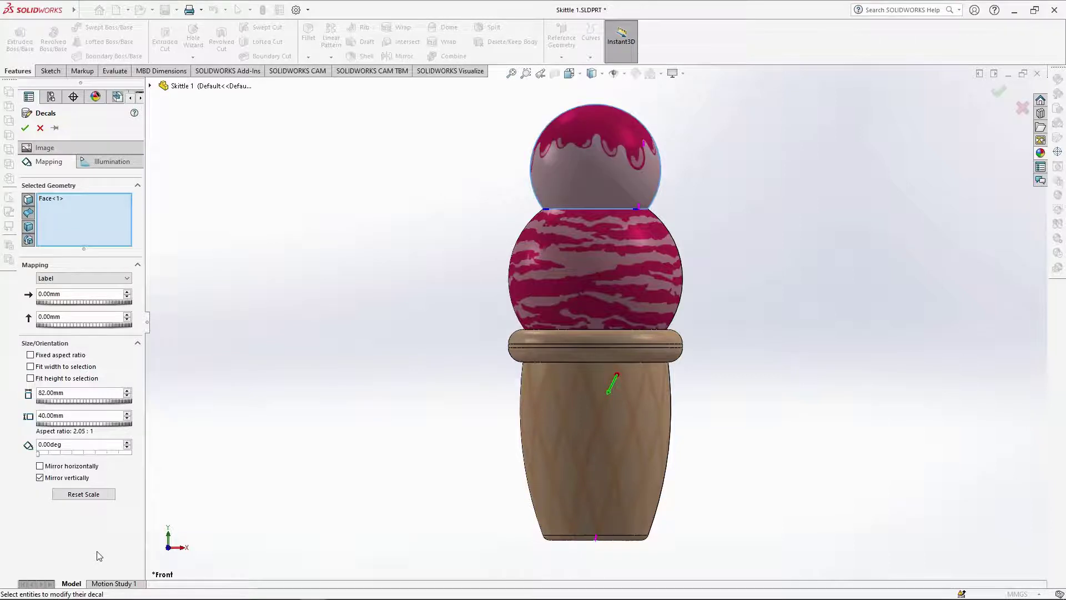
middle_drag(452, 271, 538, 280)
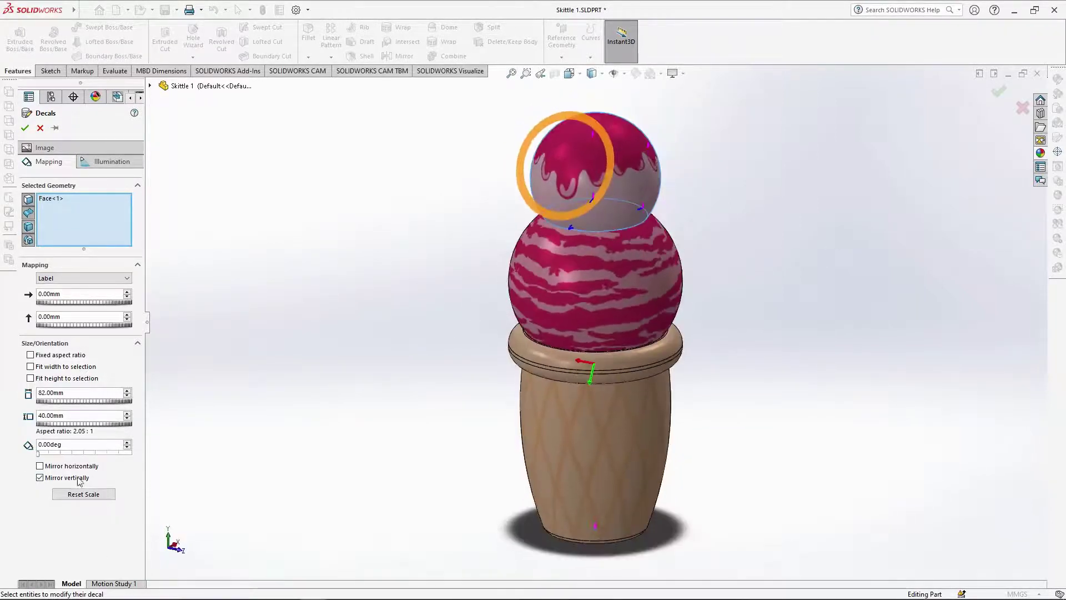
key(Return)
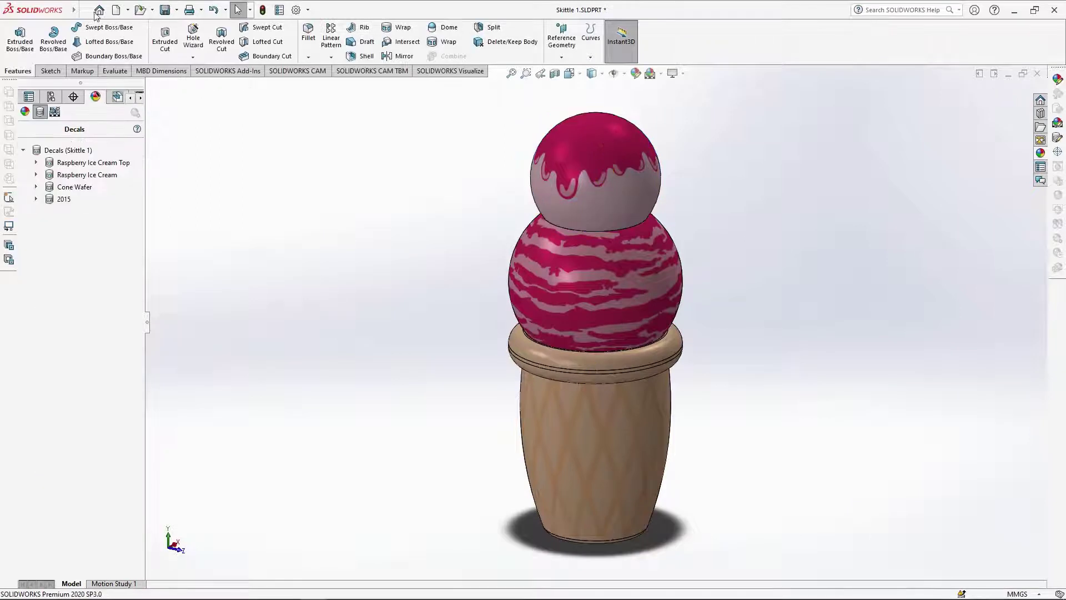
Save the raspberry version of the part under the new file name Skittle 2.
click(84, 10)
click(114, 146)
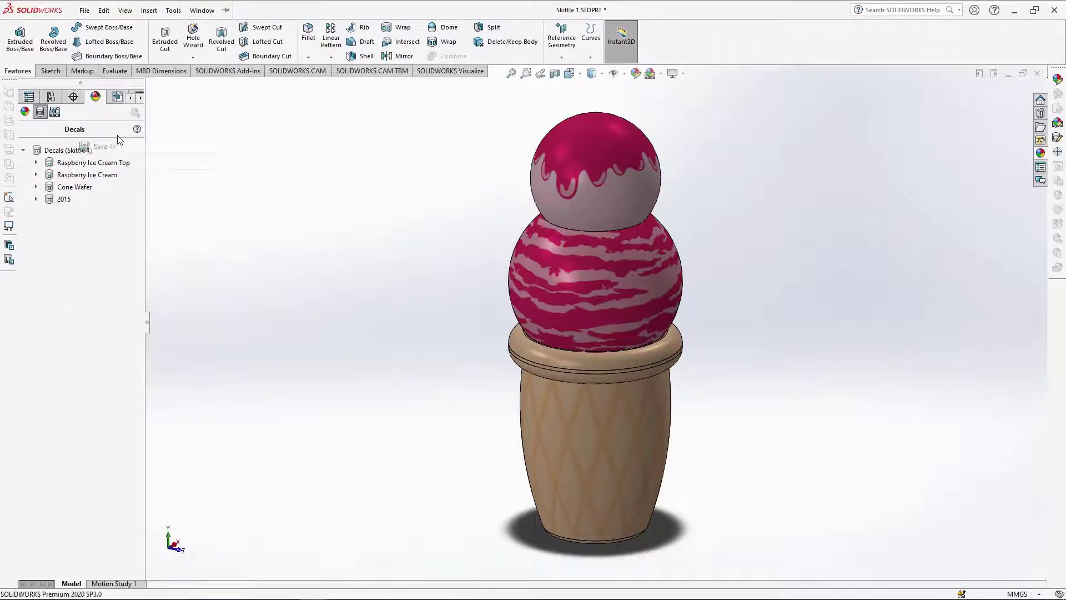
click(482, 404)
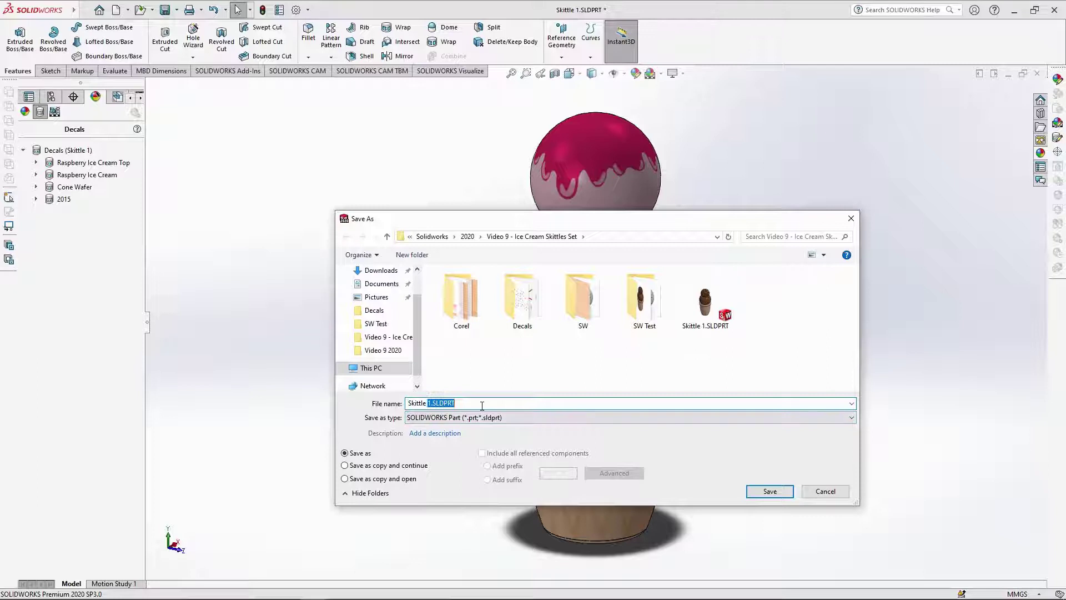
text(2)
key(Return)
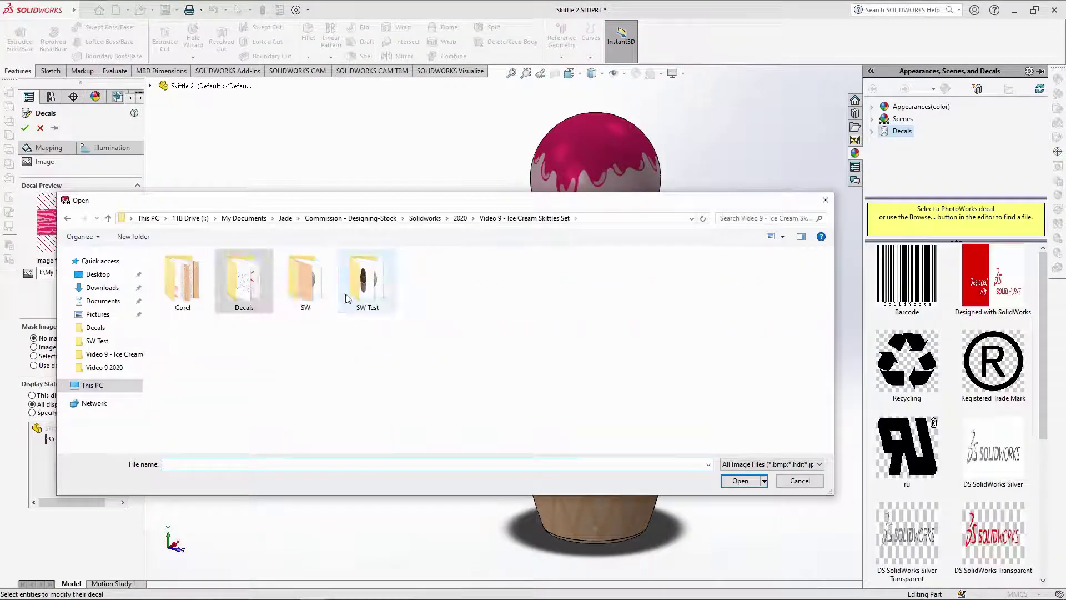
Replace the larger scoop's decal image with Vanilla Ice Cream.jpg, and reopen that scoop's decal for editing.
double_click(178, 278)
double_click(490, 373)
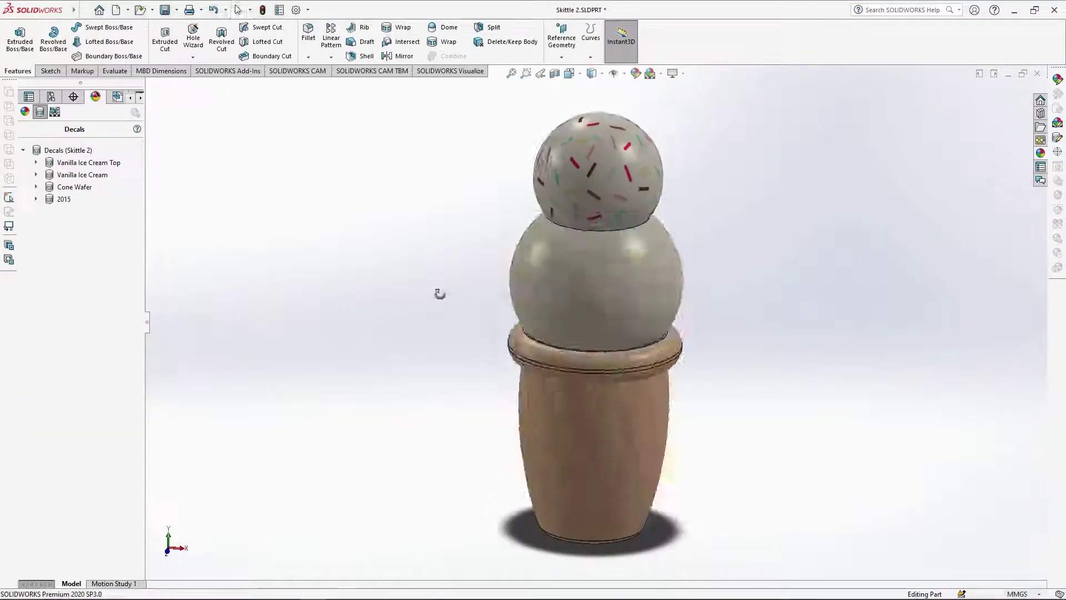
right_click(68, 175)
click(101, 192)
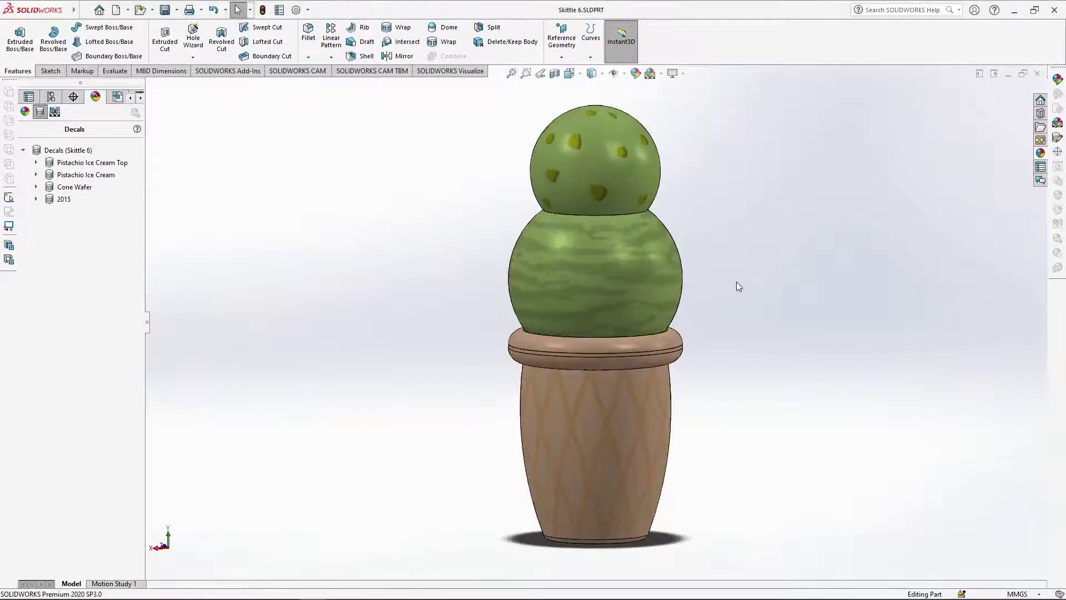
middle_drag(743, 245, 746, 254)
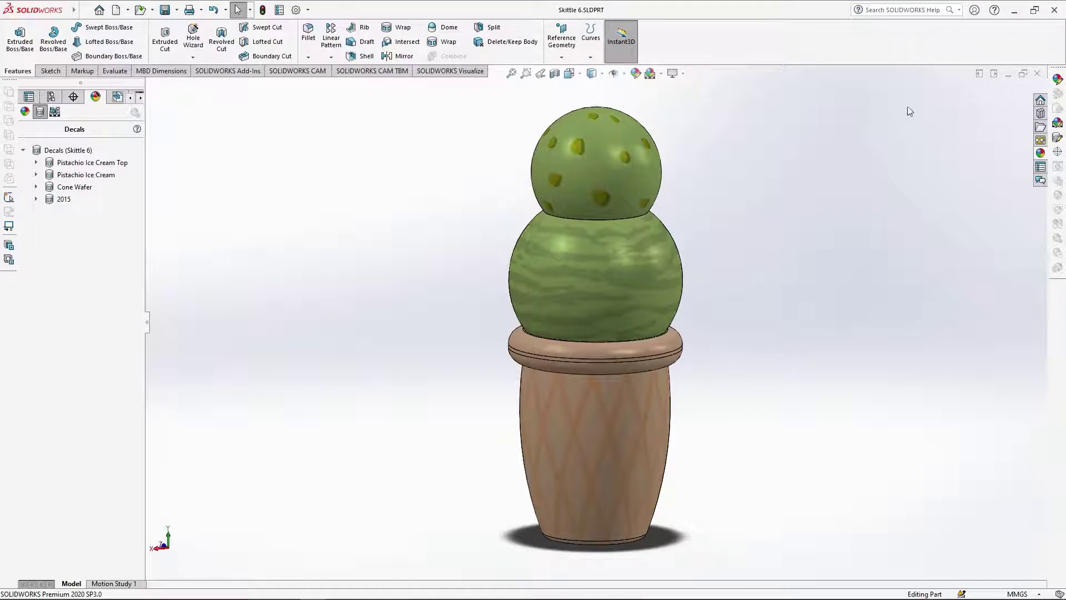
Create a new part and sketch a 65 mm diameter circle centred on the origin on the Front Plane.
key(ctrl+n)
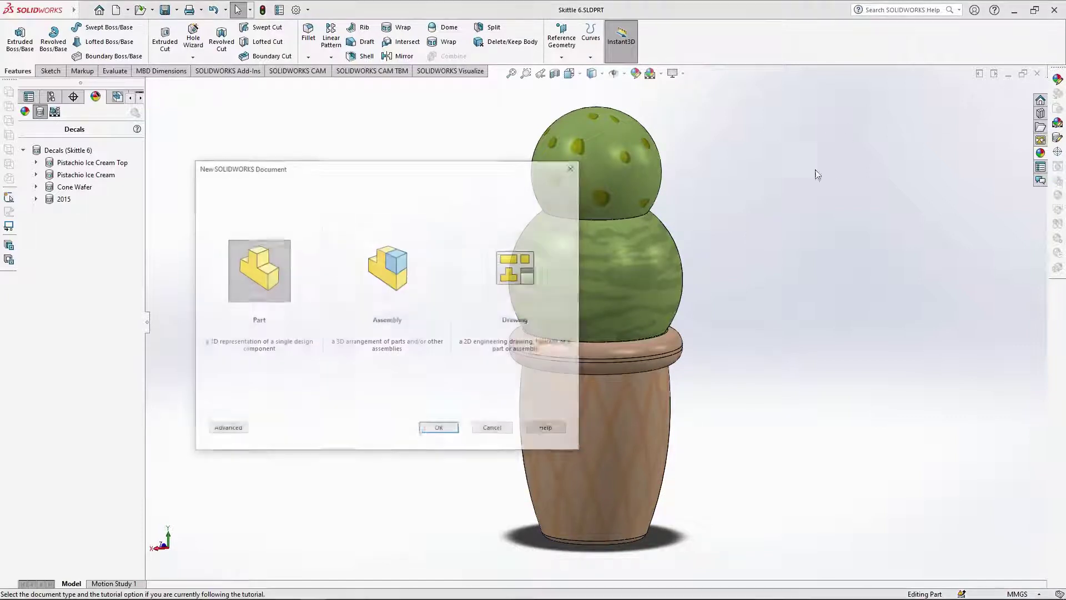
click(434, 429)
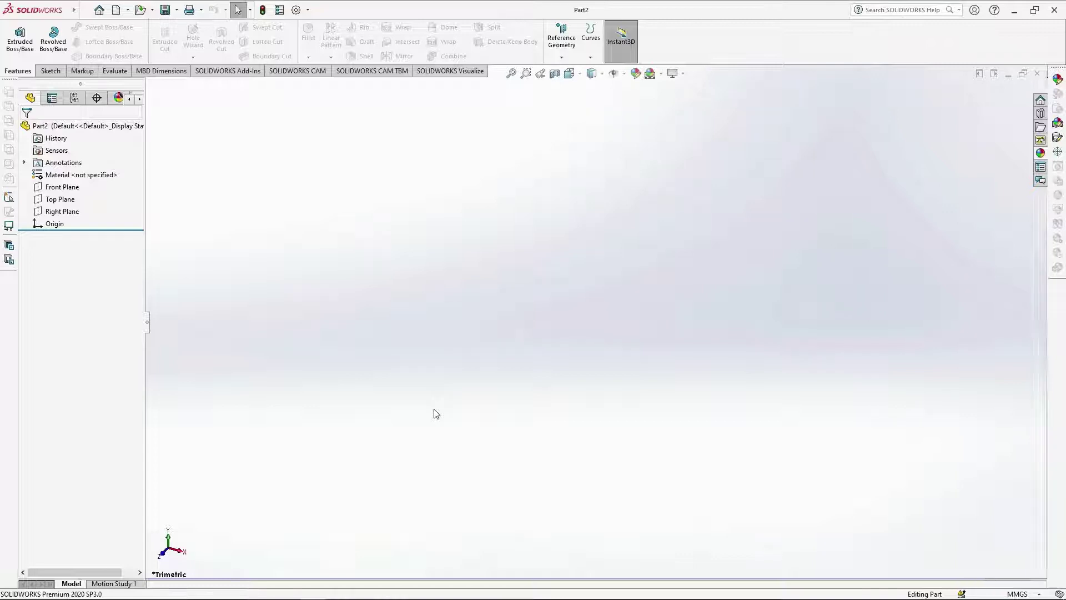
click(57, 189)
click(65, 171)
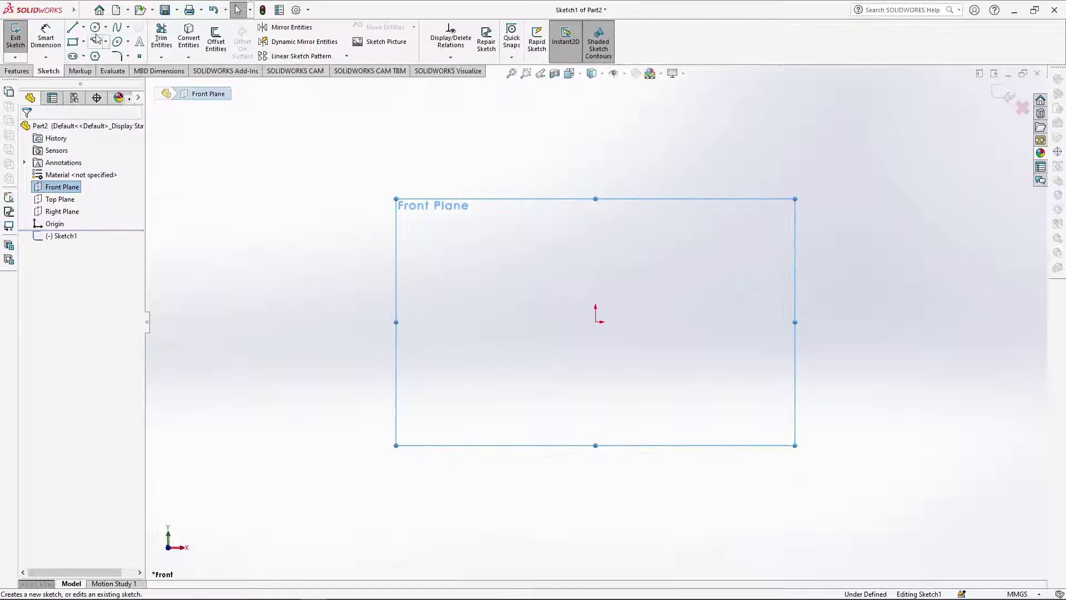
click(94, 28)
click(596, 321)
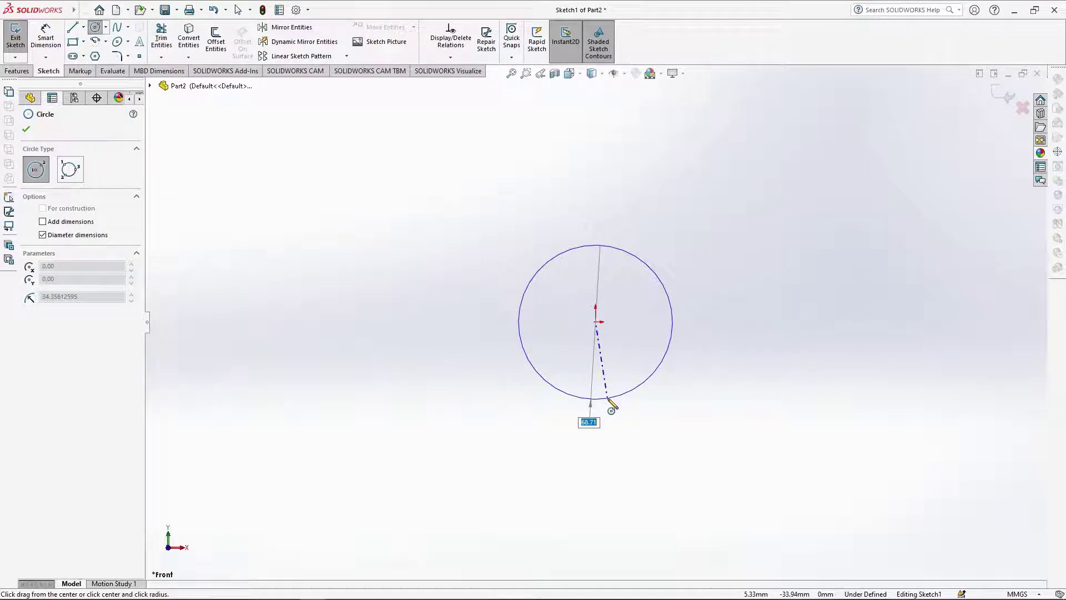
key(Return)
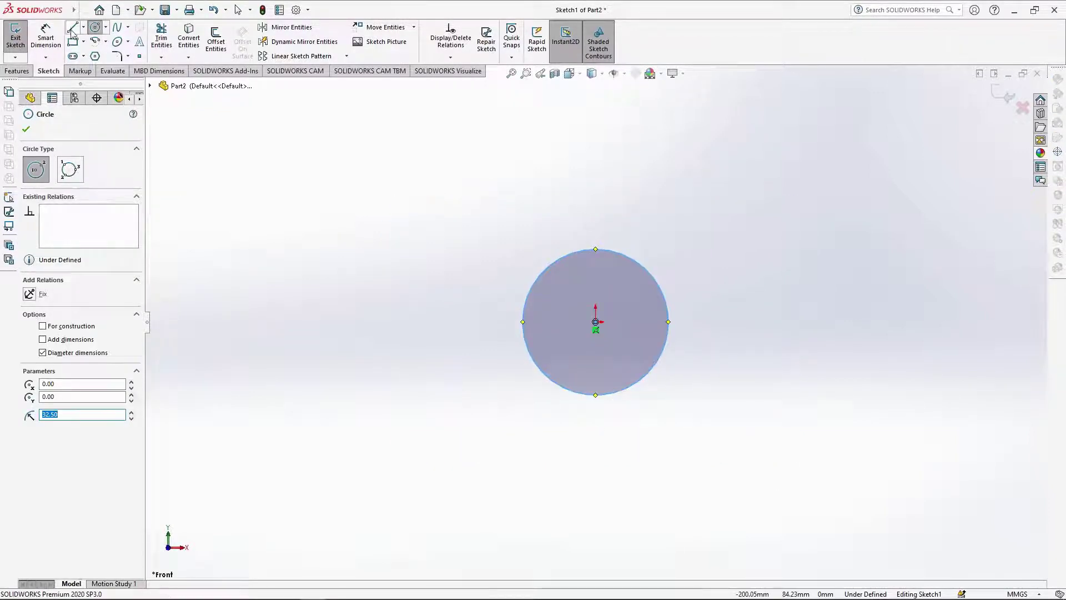
Draw a vertical line across the circle's full diameter and trim away the arc to the left of it.
click(72, 28)
click(595, 250)
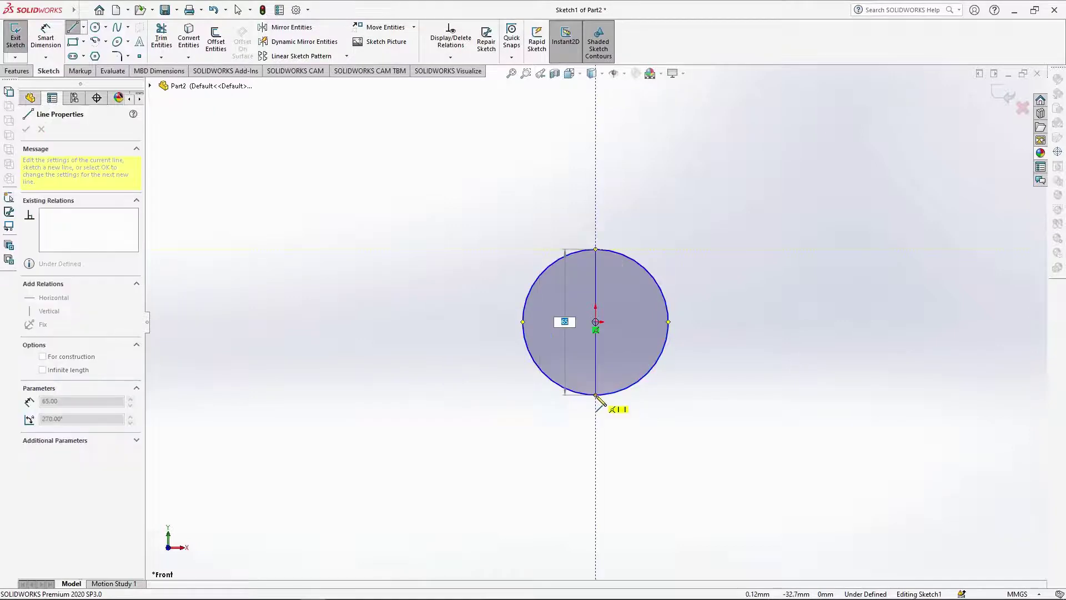
click(595, 395)
key(Escape)
click(161, 38)
drag(519, 276, 497, 327)
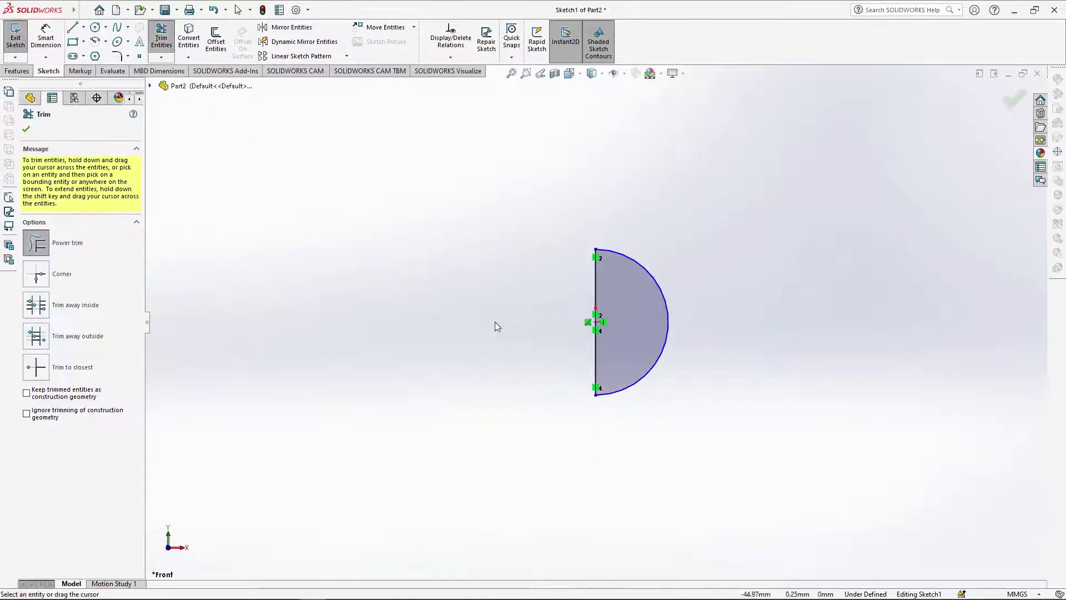
Dimension the remaining semicircular arc with a radius of 32.50 mm.
click(35, 33)
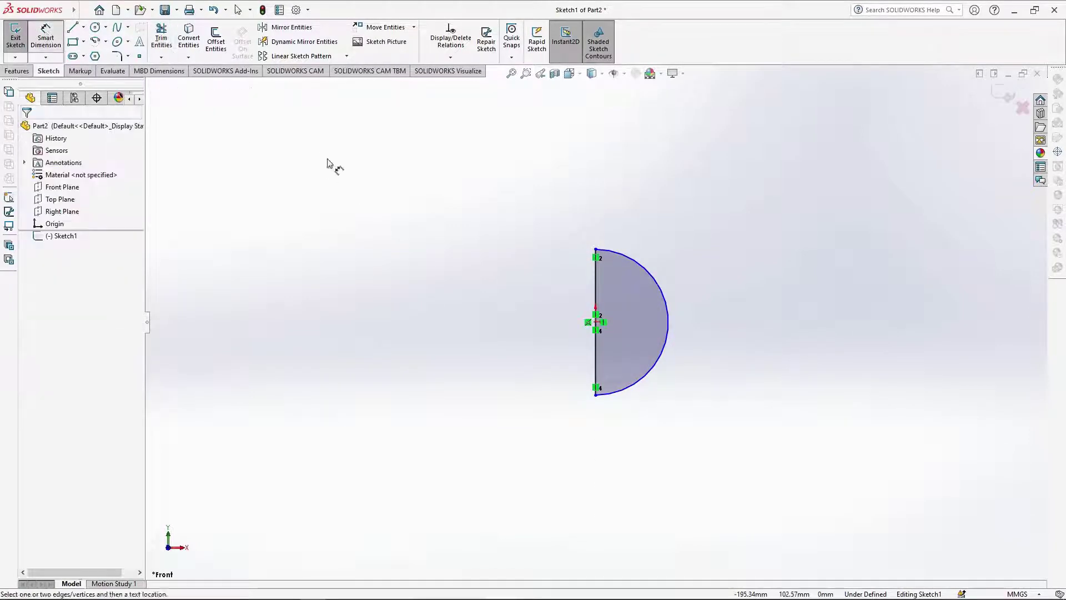
click(636, 262)
click(654, 252)
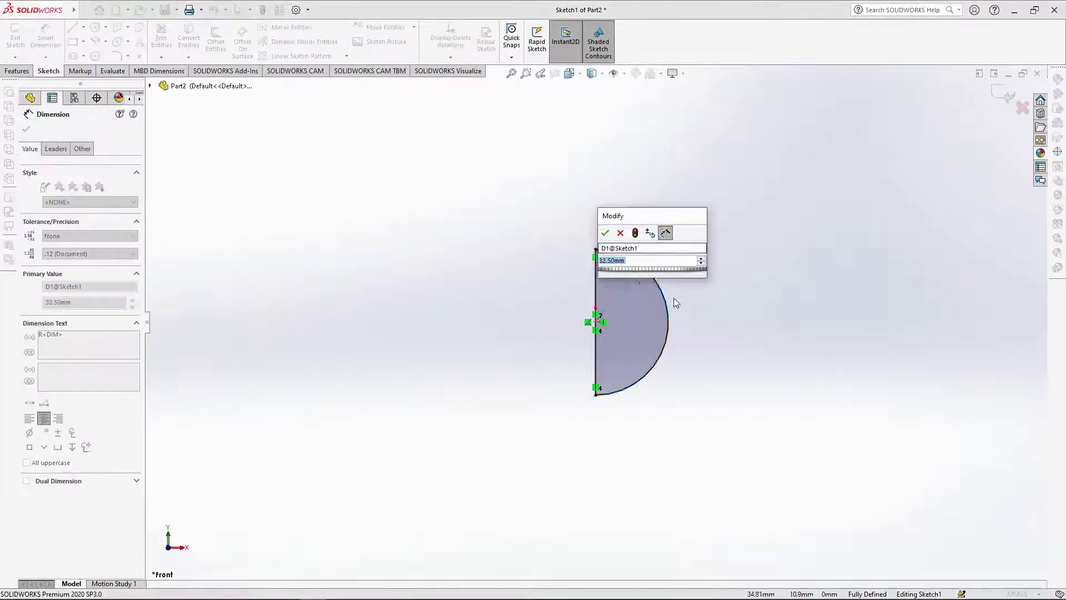
key(Return)
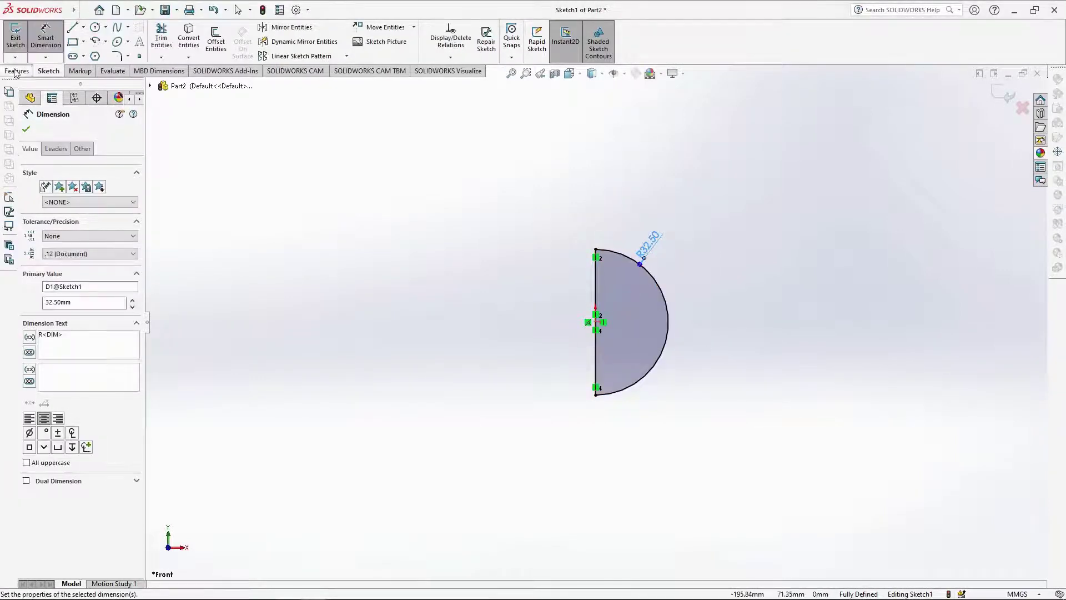
Revolve the semicircle profile 360 degrees about its straight vertical line to form the bowling ball.
click(15, 71)
click(53, 38)
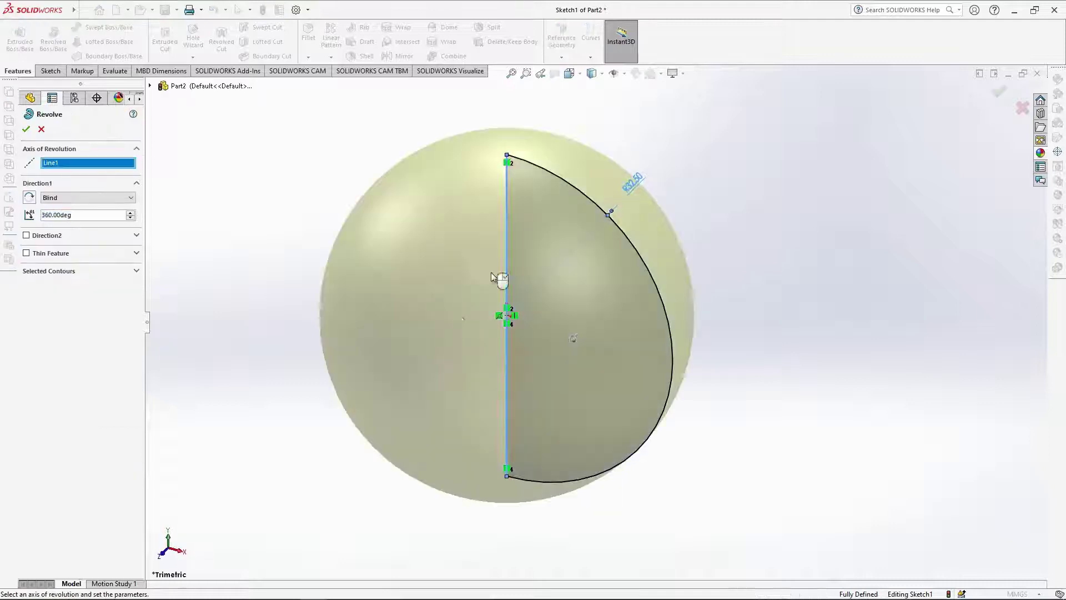
click(26, 130)
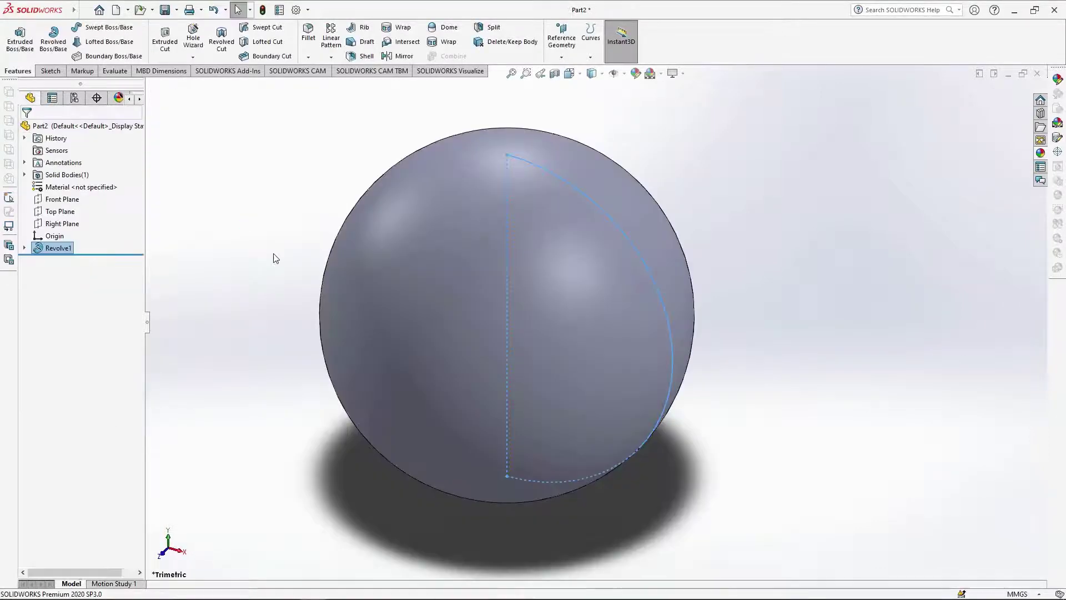
Add a decal to the ball's face using the image Bowling Ball Decal.jpg.
scroll(259, 202, up, 3)
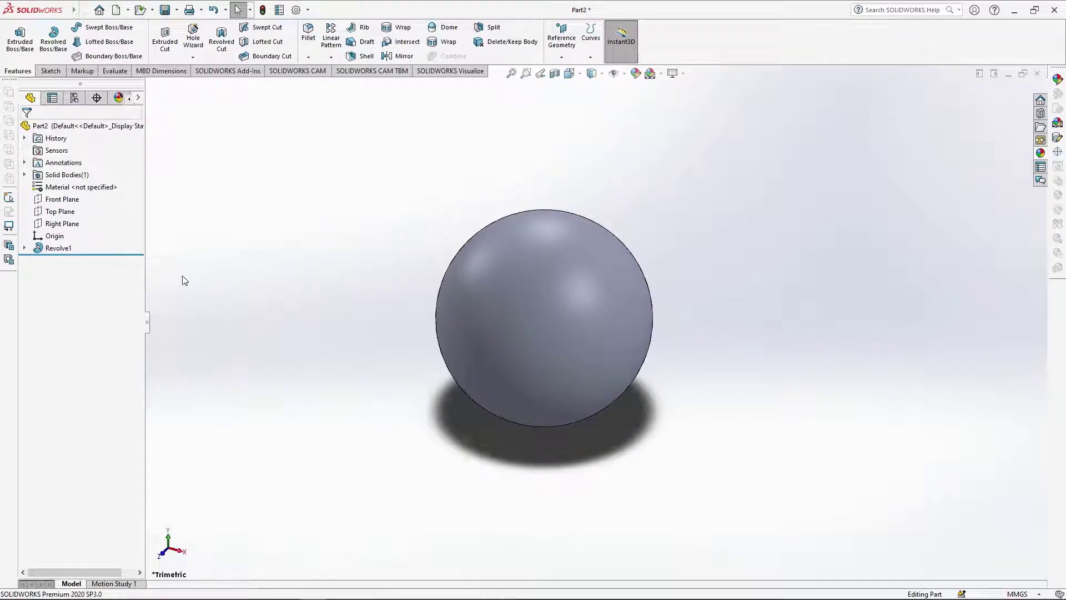
click(586, 348)
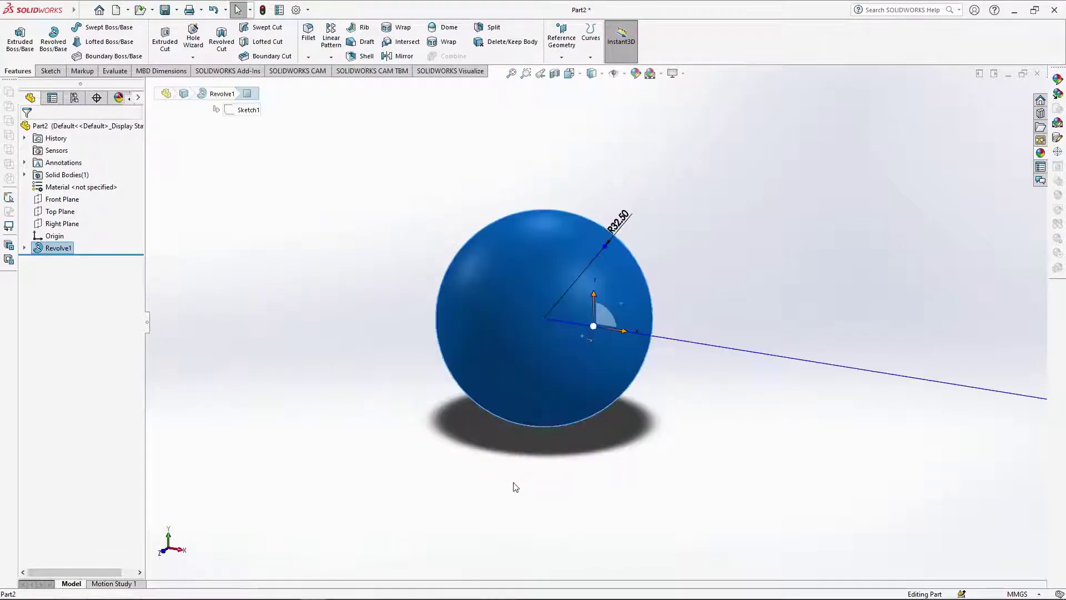
click(1058, 138)
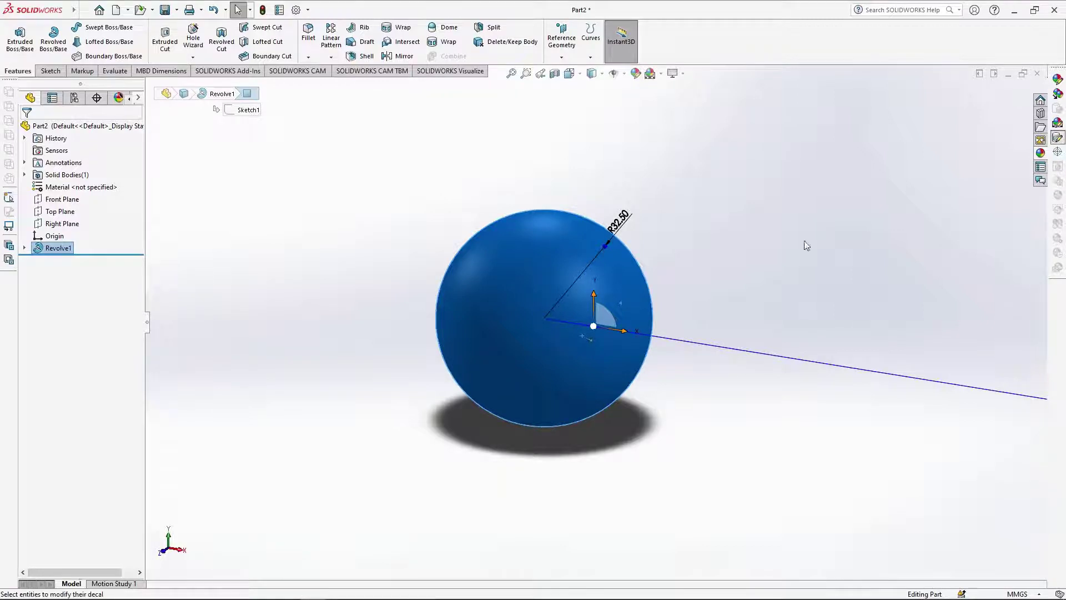
click(83, 349)
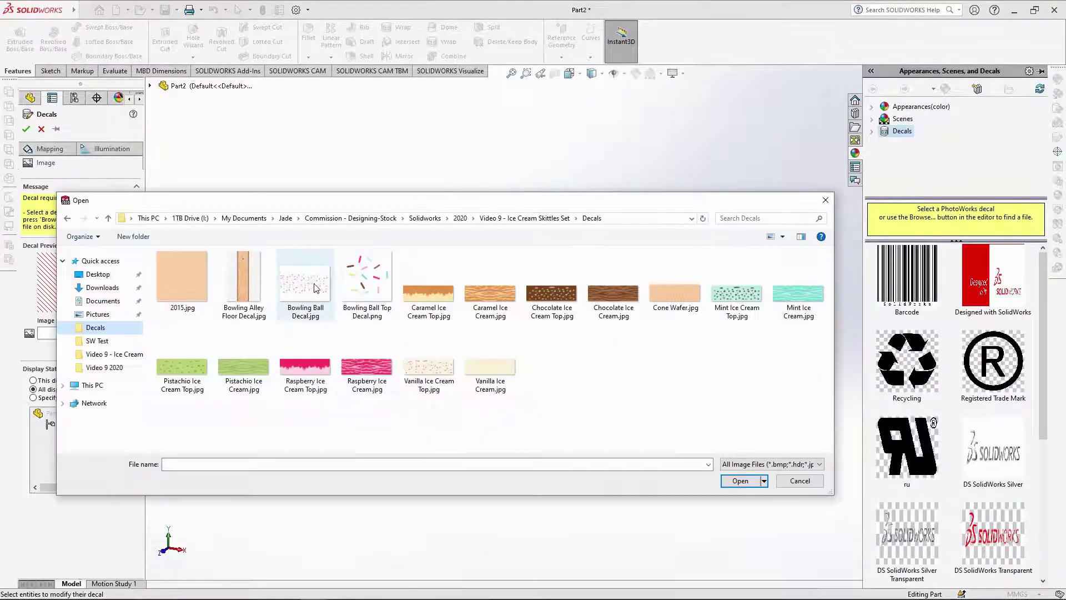
click(300, 290)
click(740, 481)
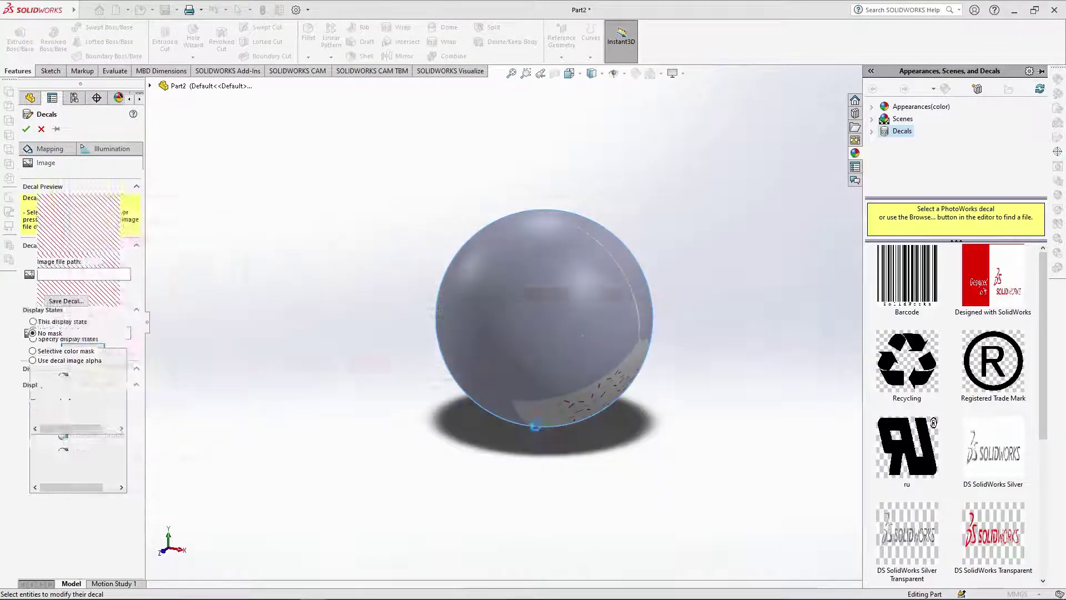
Set the sprinkle decal's mapping to Label and rotate the decal 90 degrees.
click(569, 73)
click(585, 115)
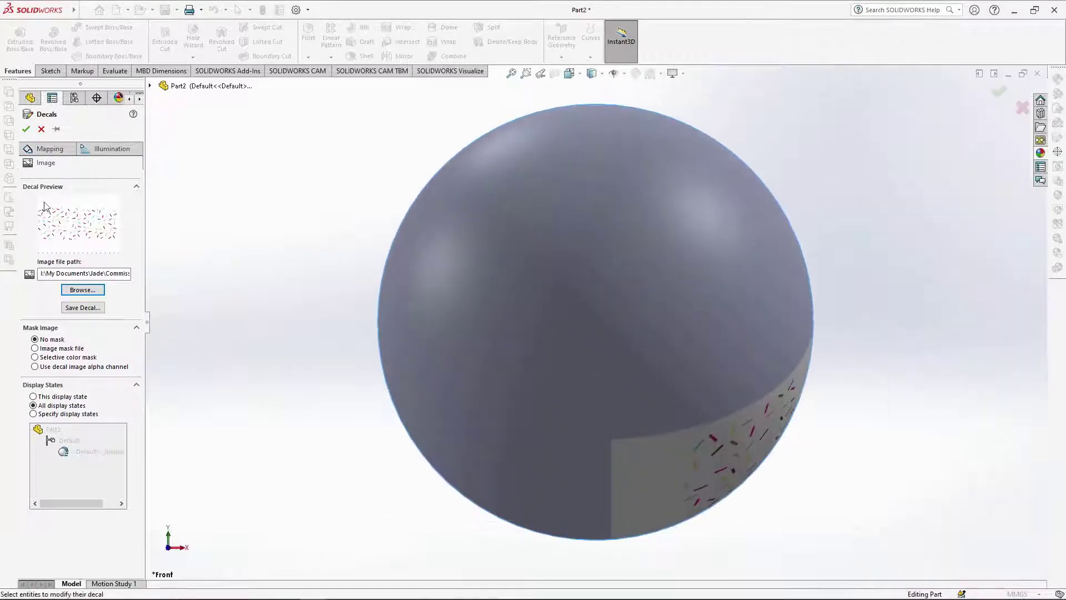
click(50, 149)
click(69, 281)
click(65, 295)
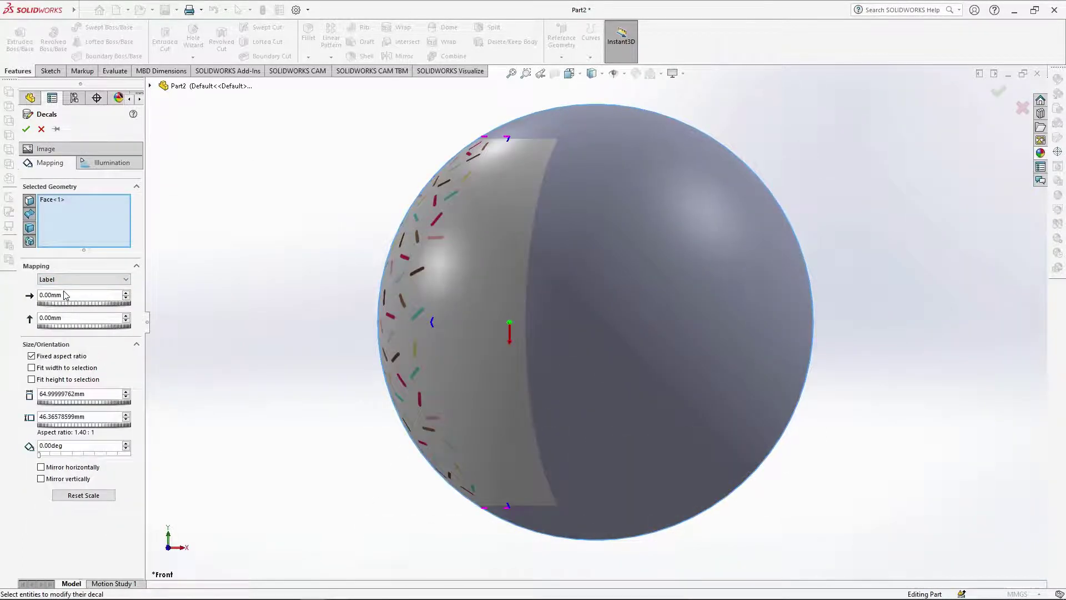
middle_drag(261, 387, 352, 400)
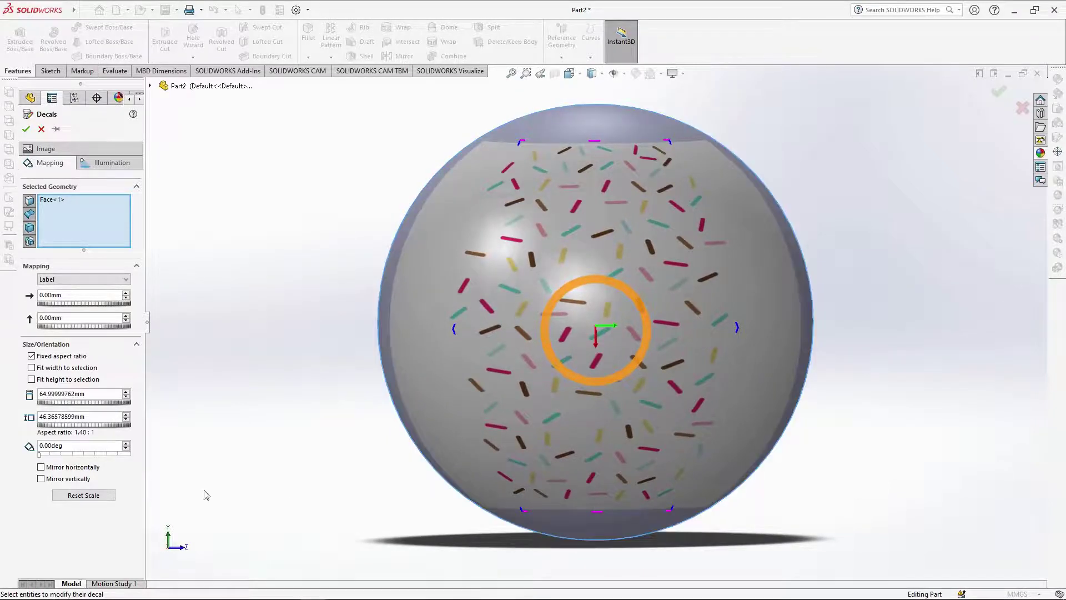
text(0)
key(Return)
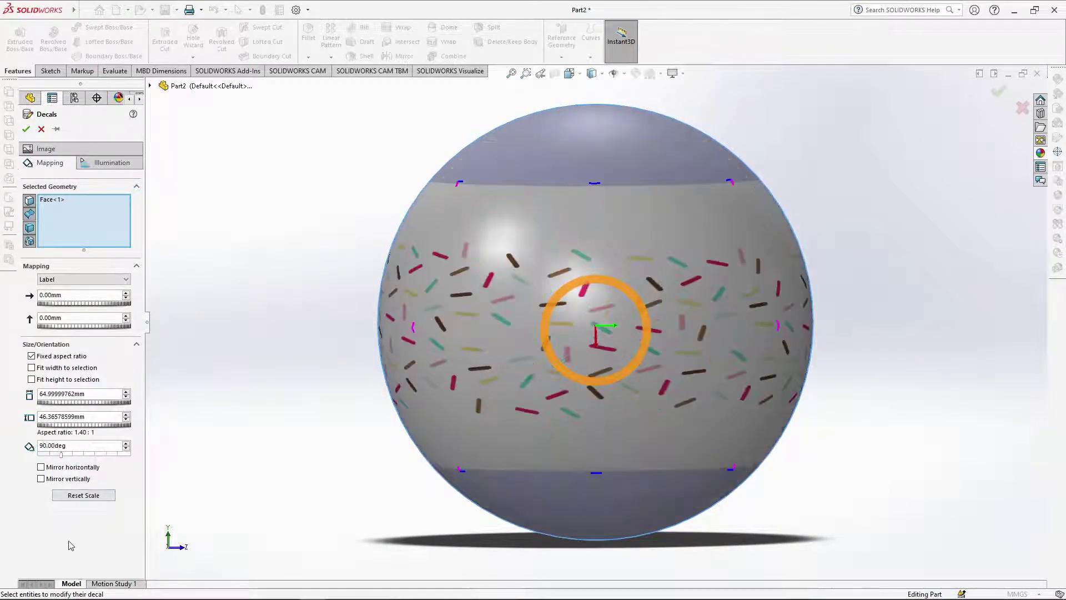
Turn off the fixed aspect ratio, set the decal's width to 121 mm and height to 105 mm, and accept it.
middle_drag(362, 458, 326, 464)
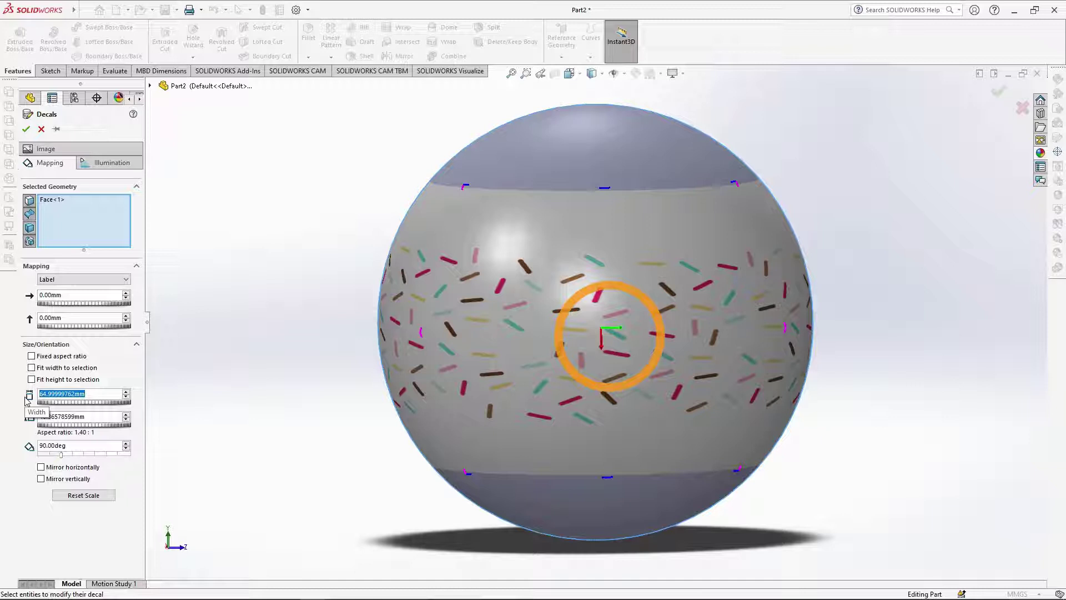
key(Return)
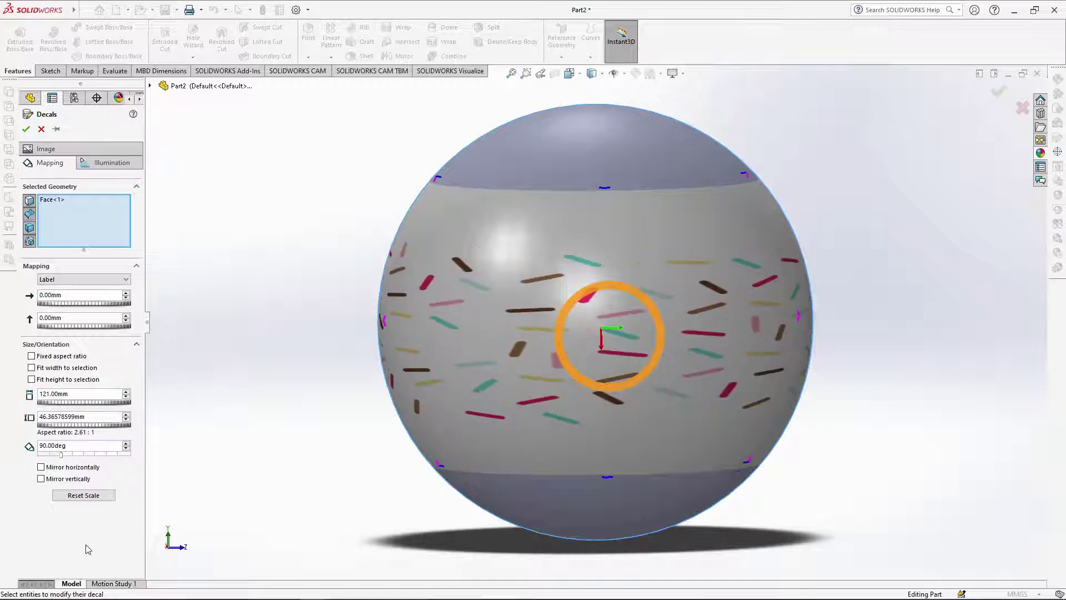
middle_drag(291, 446, 494, 484)
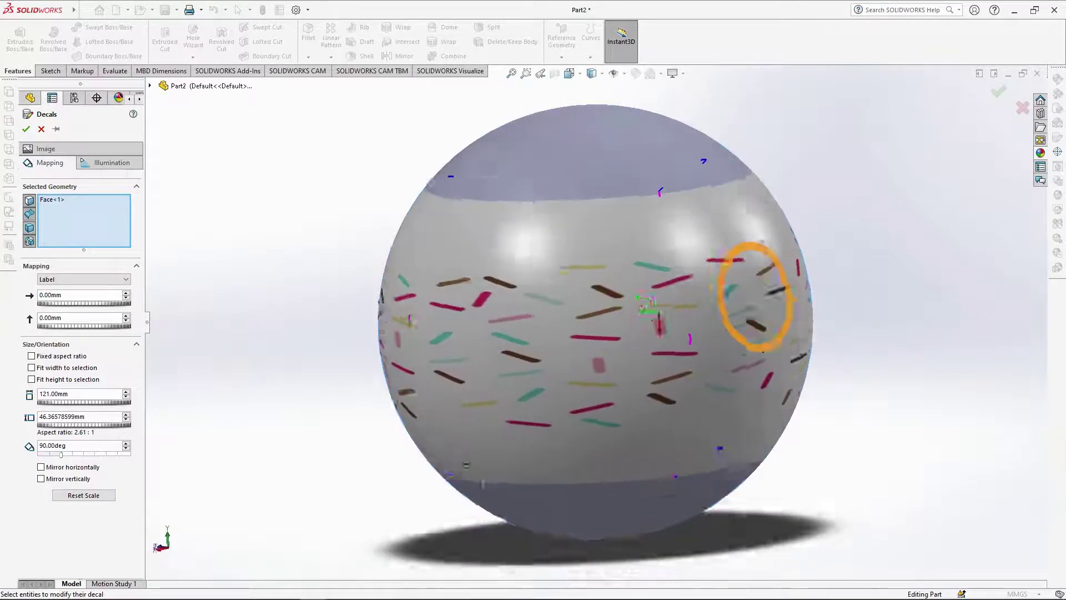
text(105)
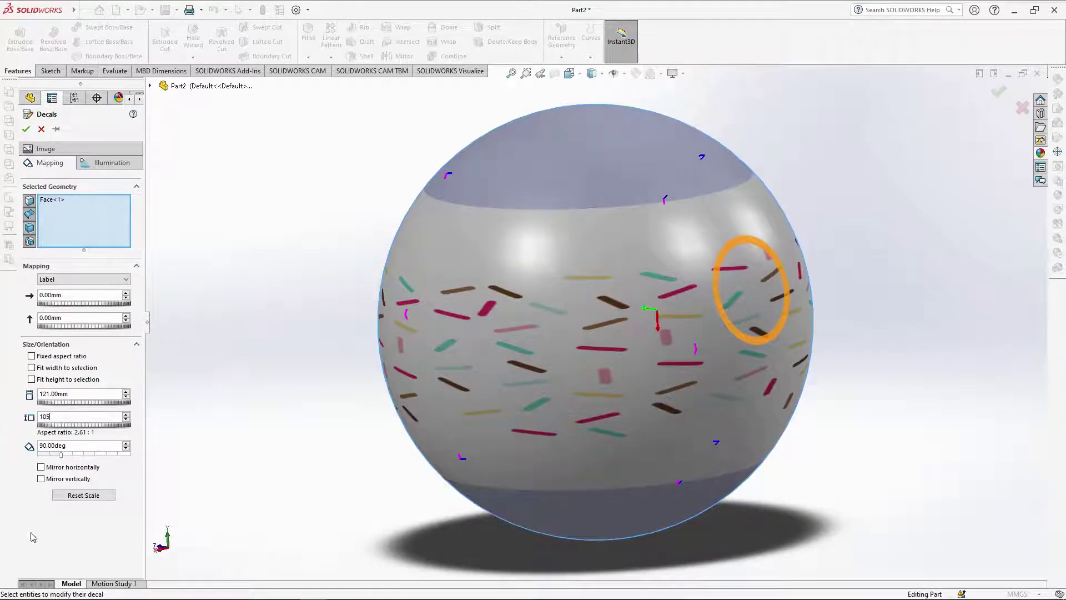
key(Return)
middle_drag(526, 272, 579, 322)
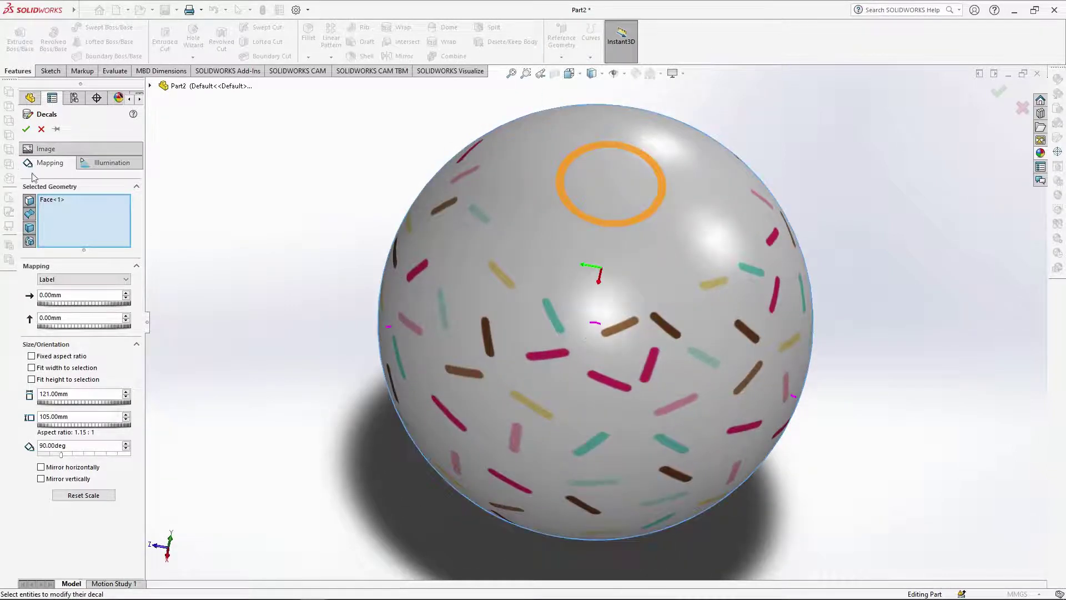
click(27, 132)
Add a second decal to the ball's face using the image Bowling Ball Top Decal.png.
mouse_move(602, 245)
middle_down()
mouse_move(614, 476)
mouse_move(655, 112)
mouse_move(609, 414)
middle_up()
click(611, 314)
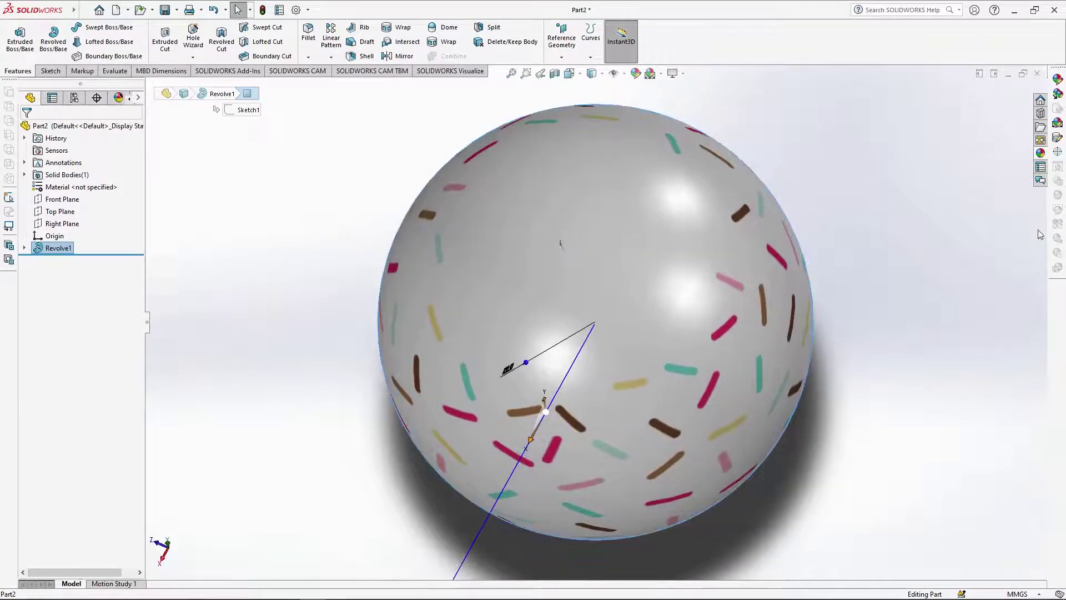
click(1057, 139)
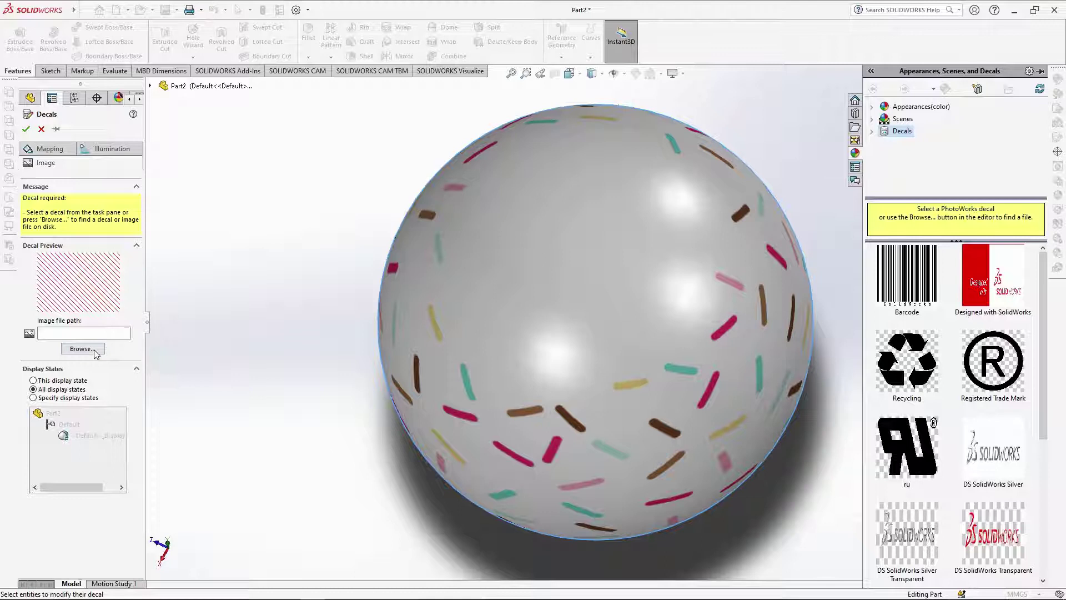
click(78, 351)
click(371, 281)
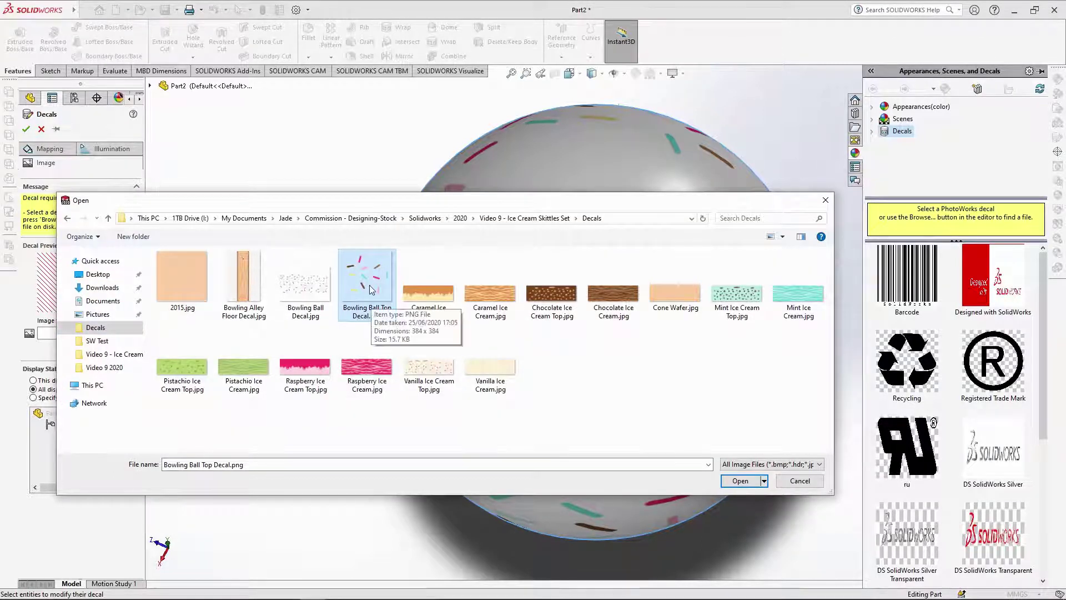
click(744, 482)
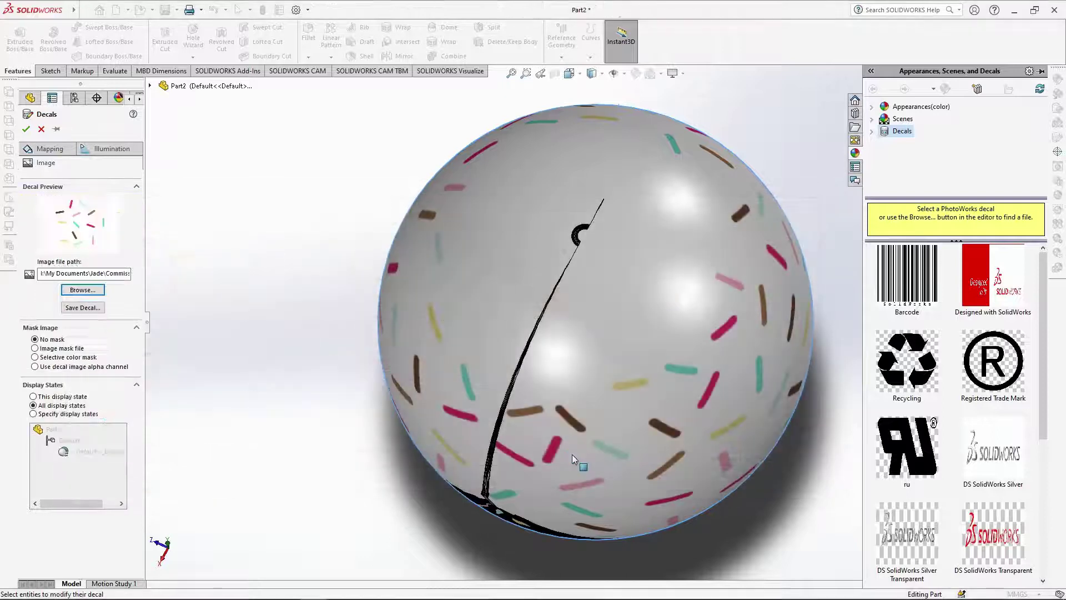
Mask the second decal with its image alpha channel.
middle_drag(581, 392, 602, 333)
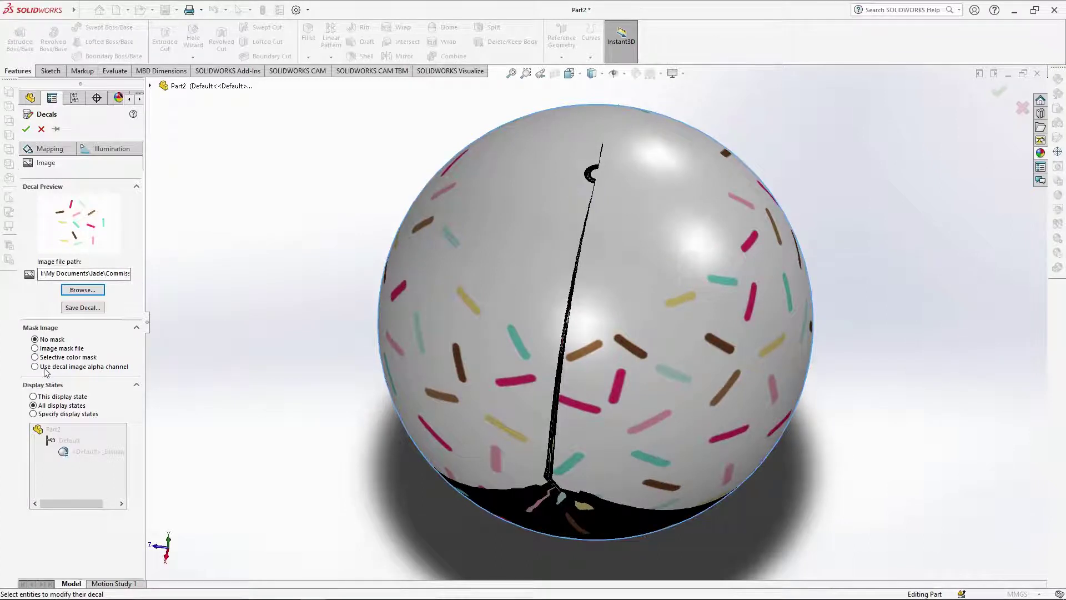
middle_drag(580, 444, 562, 434)
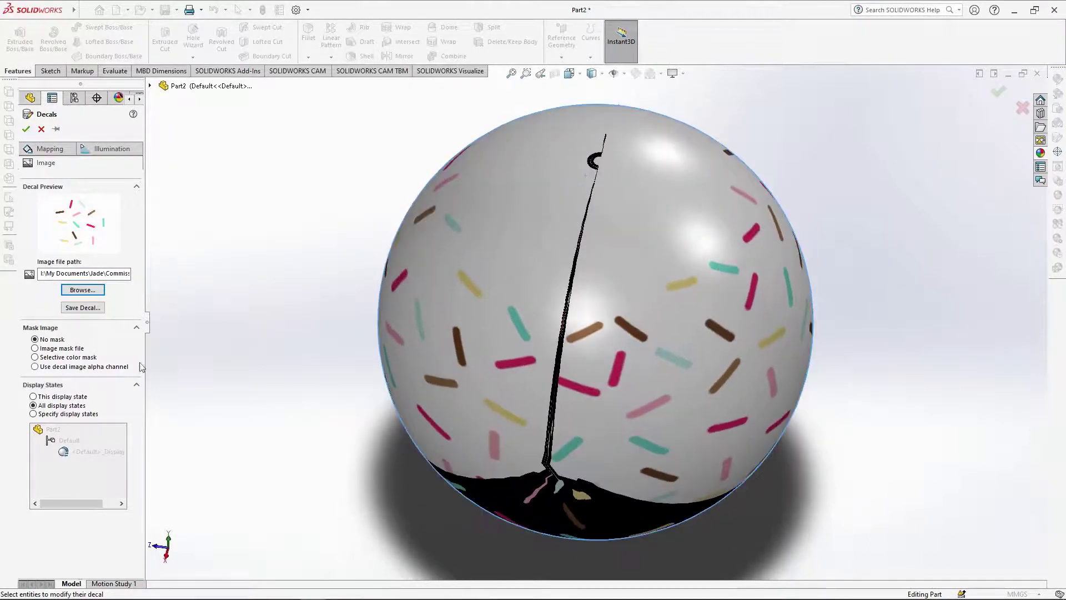
click(93, 369)
middle_drag(451, 466, 440, 495)
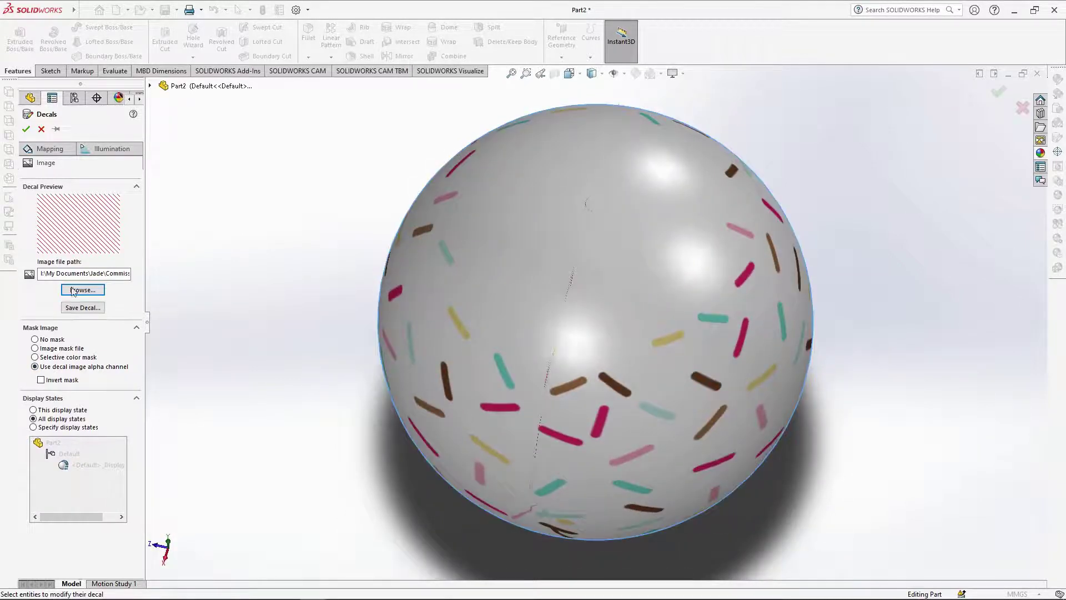
Set the second decal's mapping to Projection along the current view, with the ball seen from the top.
click(49, 148)
click(61, 279)
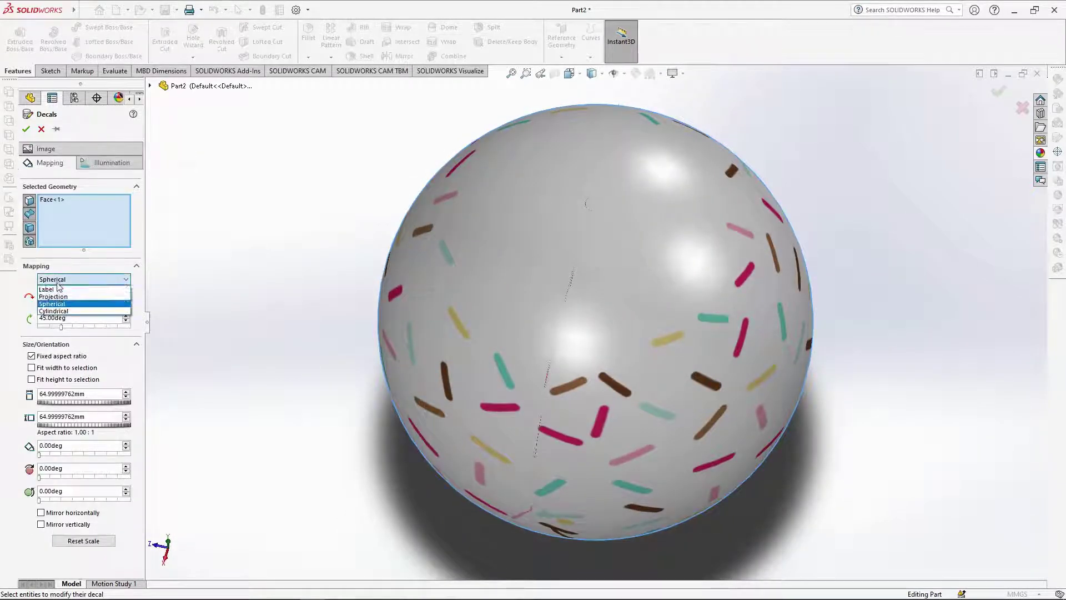
click(58, 298)
middle_drag(458, 425, 488, 377)
click(569, 73)
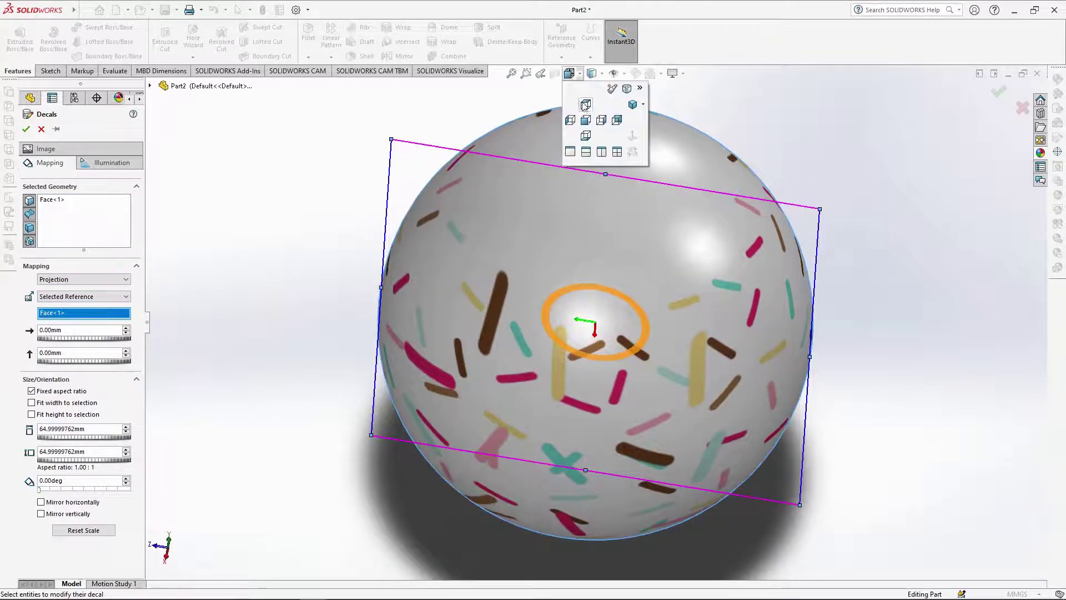
click(585, 104)
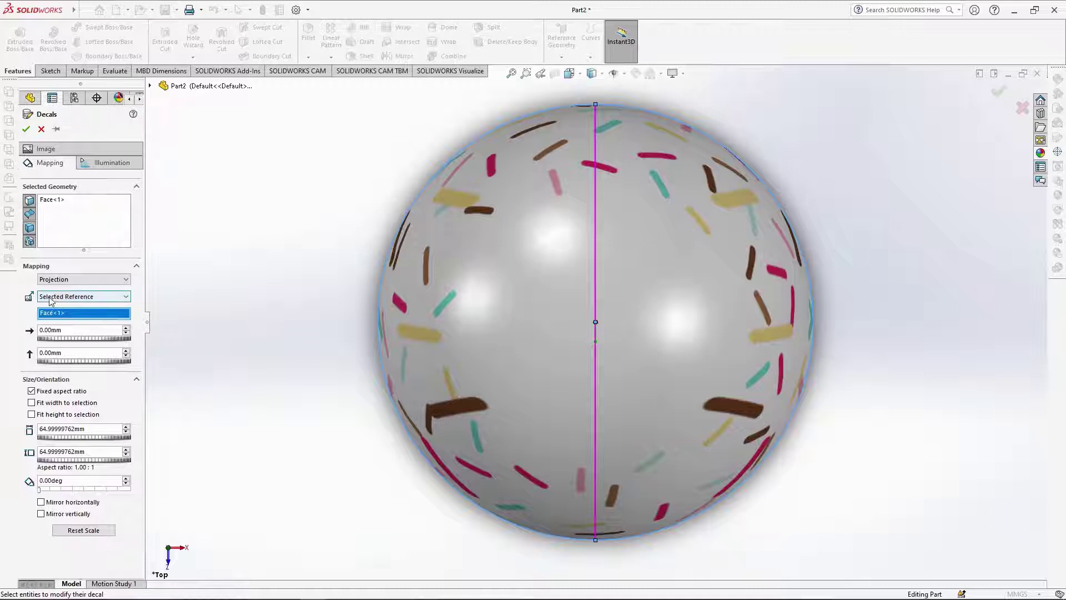
click(69, 296)
click(66, 328)
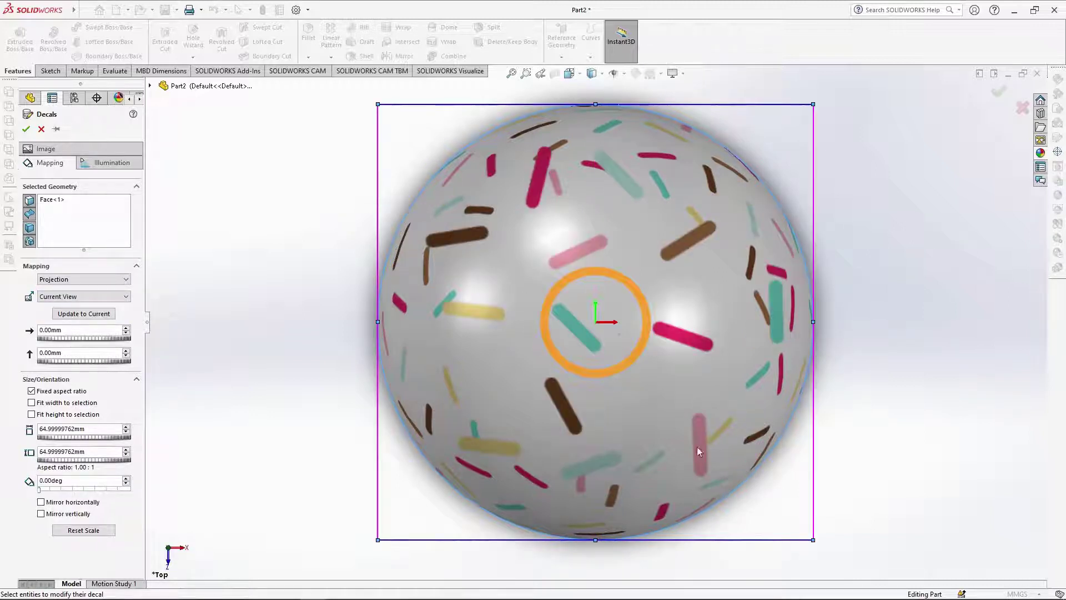
Size the top decal to 40 mm by 40 mm with fixed aspect ratio and accept it.
double_click(101, 431)
text(30)
key(Return)
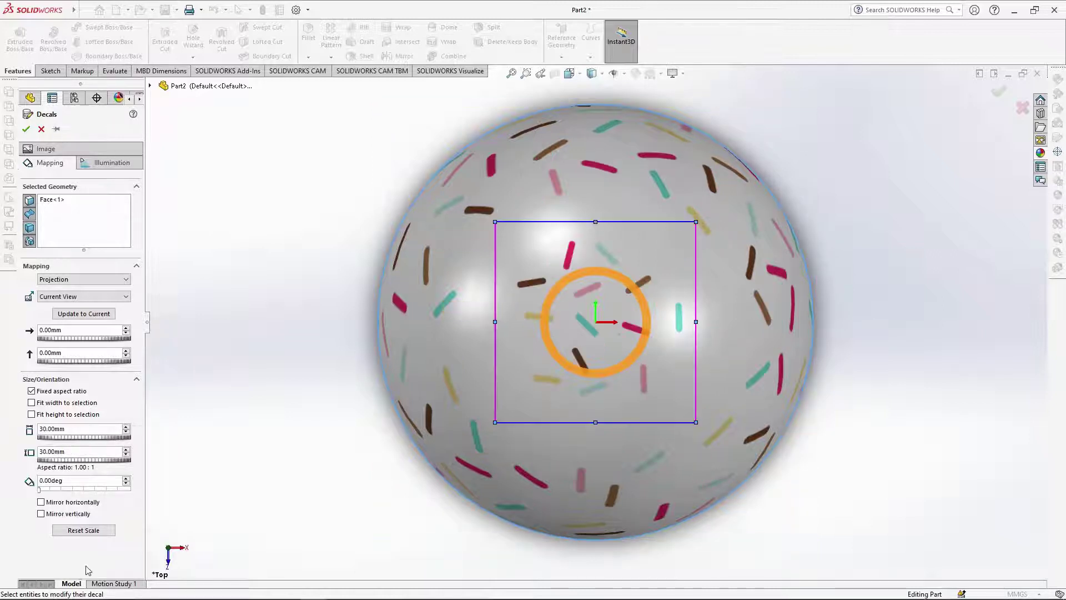
click(126, 429)
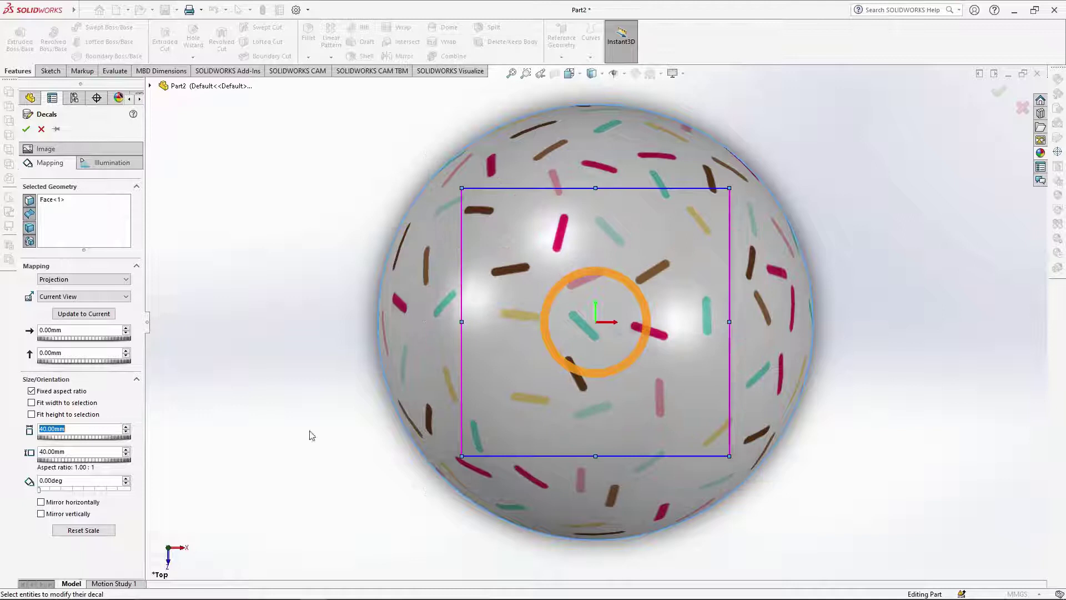
middle_drag(638, 487, 628, 546)
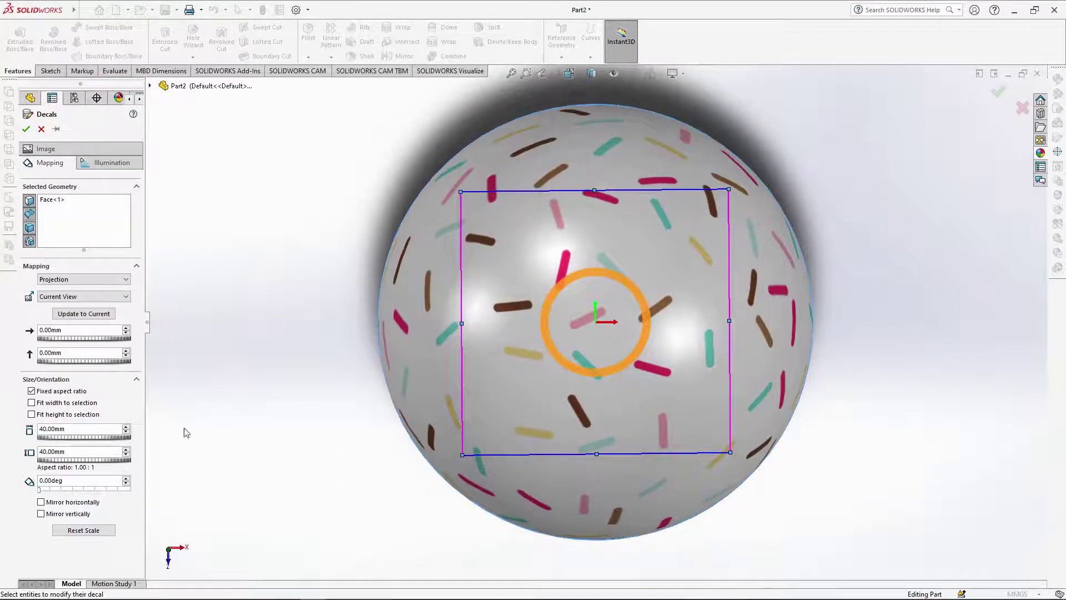
click(23, 129)
Save the decorated ball part as Bowling Ball.
click(89, 9)
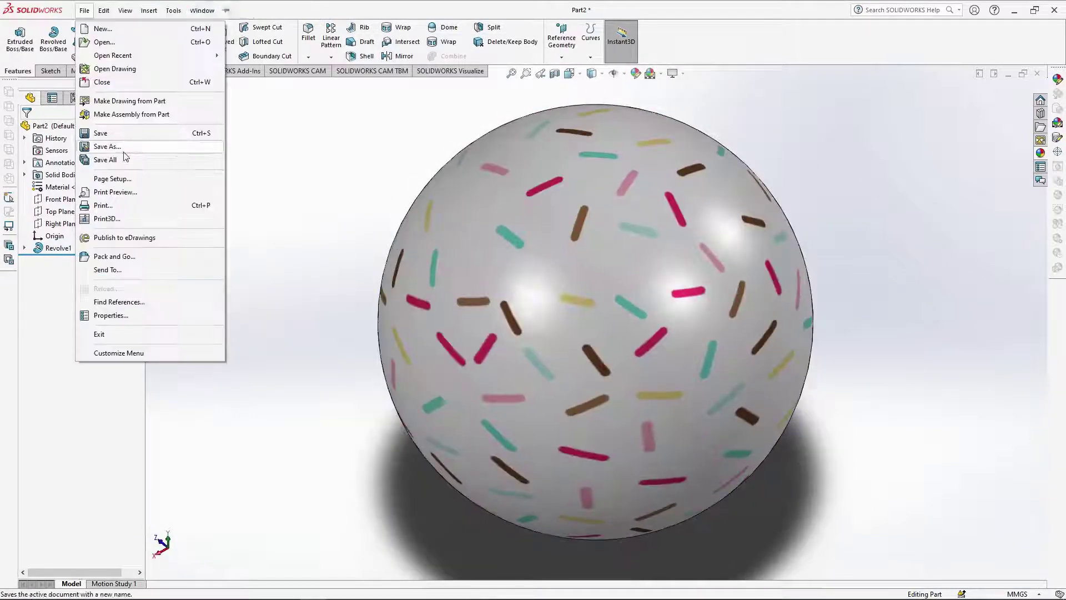
click(105, 149)
key(Return)
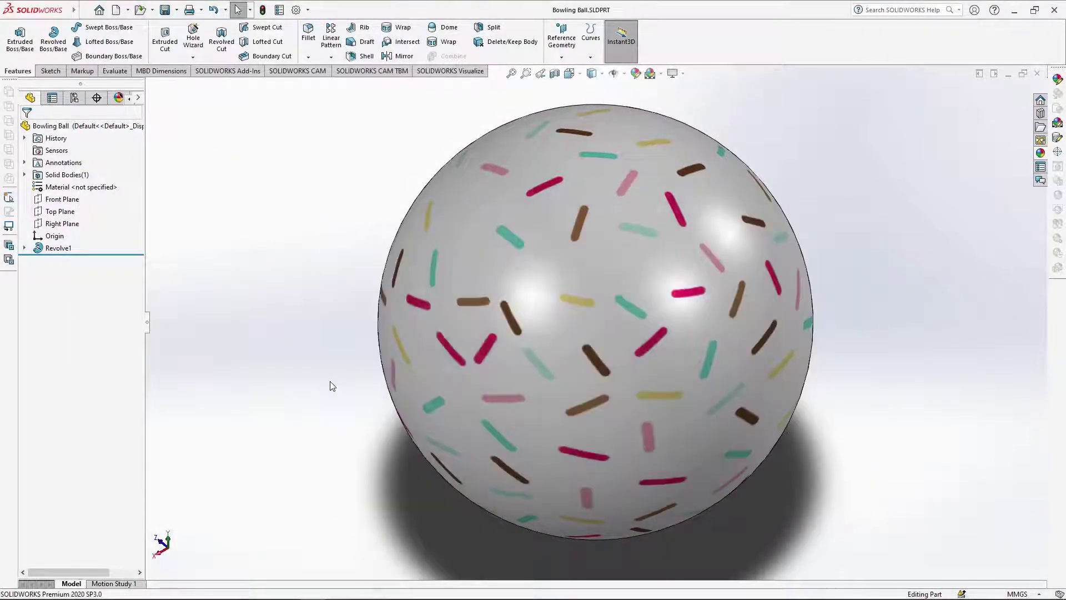
scroll(402, 288, up, 2)
scroll(705, 363, down, 1)
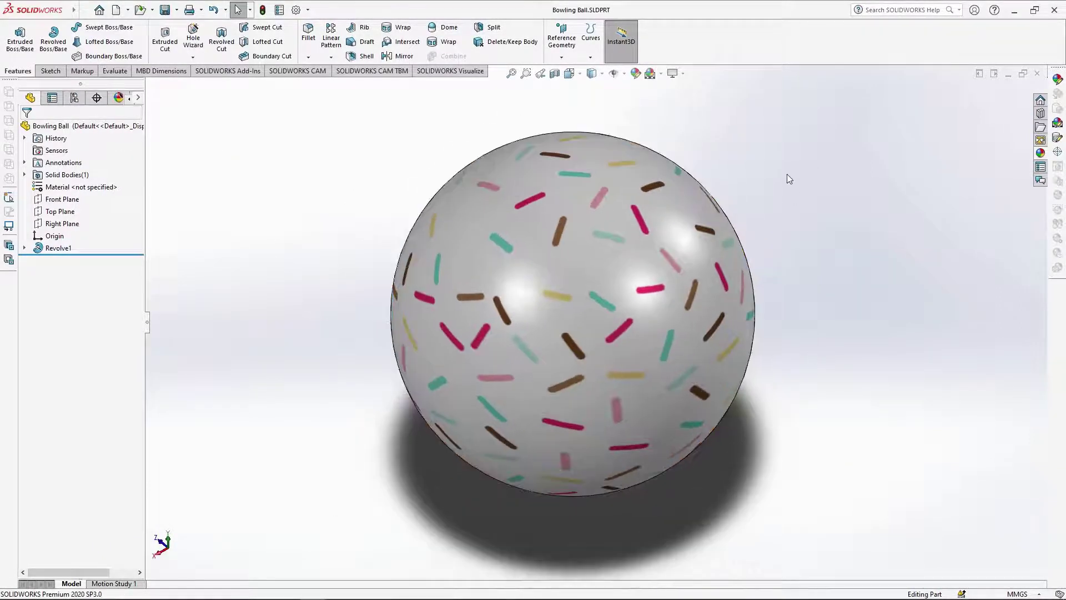
Create a new assembly and place the Bowling Alley part in it as the first component.
key(ctrl+n)
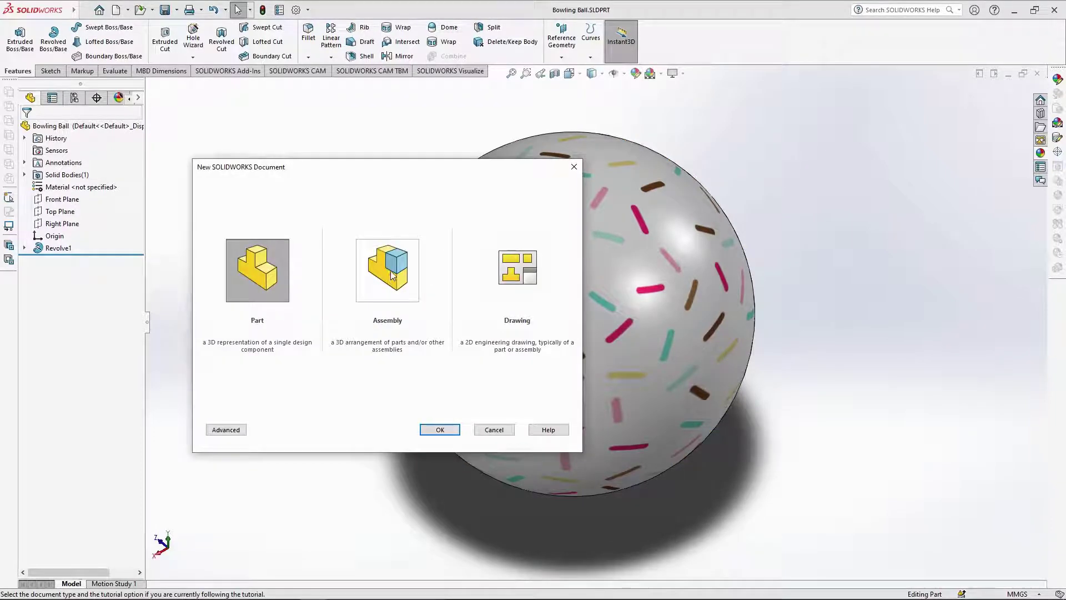
click(391, 271)
click(439, 429)
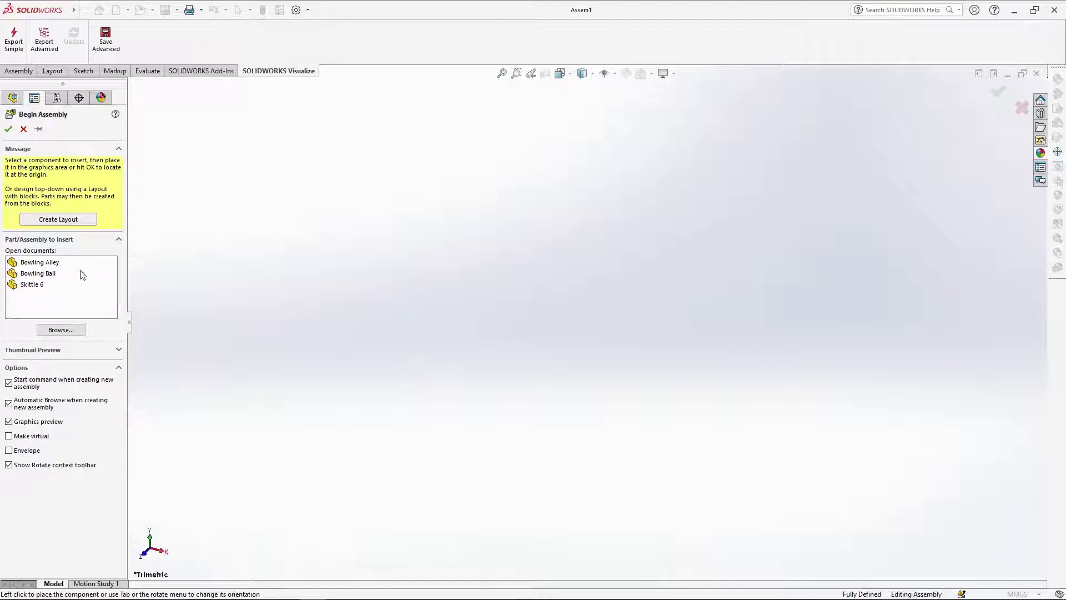
click(43, 264)
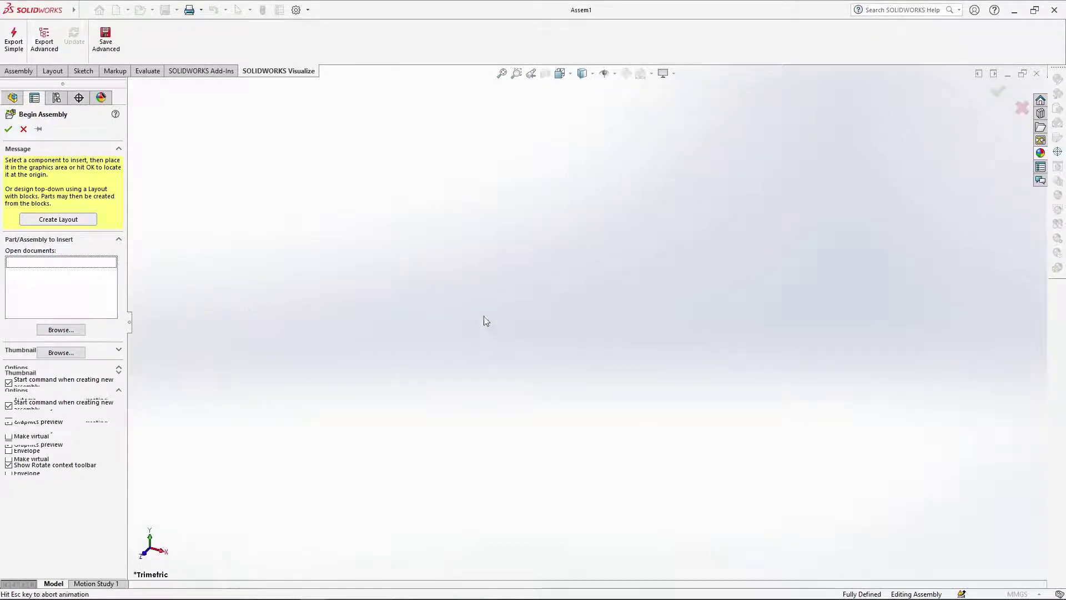
click(555, 313)
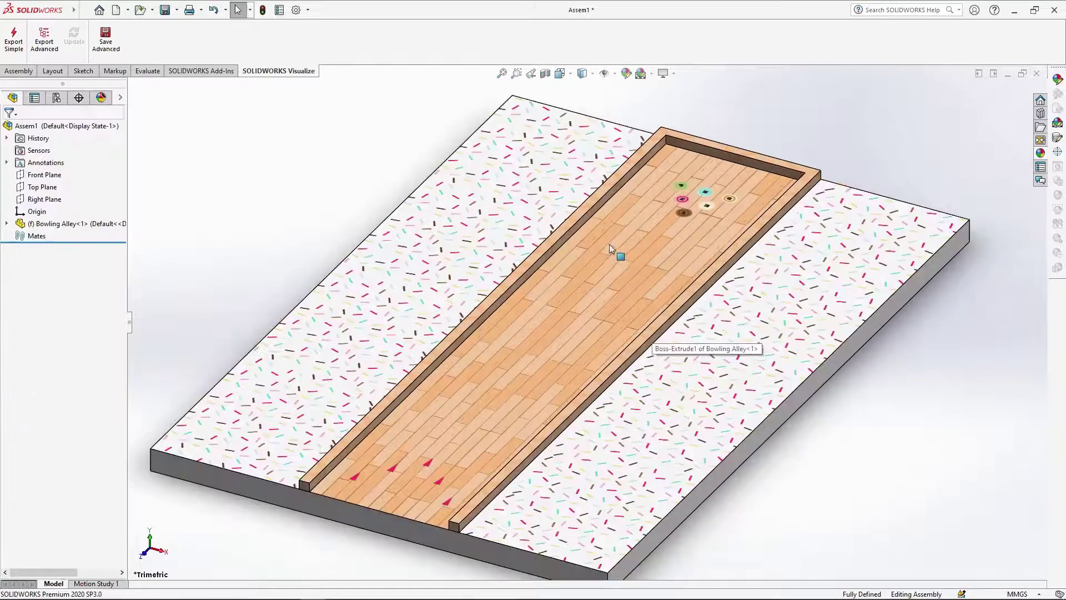
Load the Bowling Ball and Skittle 1 to Skittle 6 part files for insertion into the assembly.
mouse_move(500, 459)
middle_down()
mouse_move(501, 394)
mouse_move(513, 415)
mouse_move(595, 383)
mouse_move(512, 448)
mouse_move(518, 456)
middle_up()
mouse_move(626, 225)
middle_down()
mouse_move(628, 257)
mouse_move(625, 209)
middle_up()
click(29, 72)
click(61, 39)
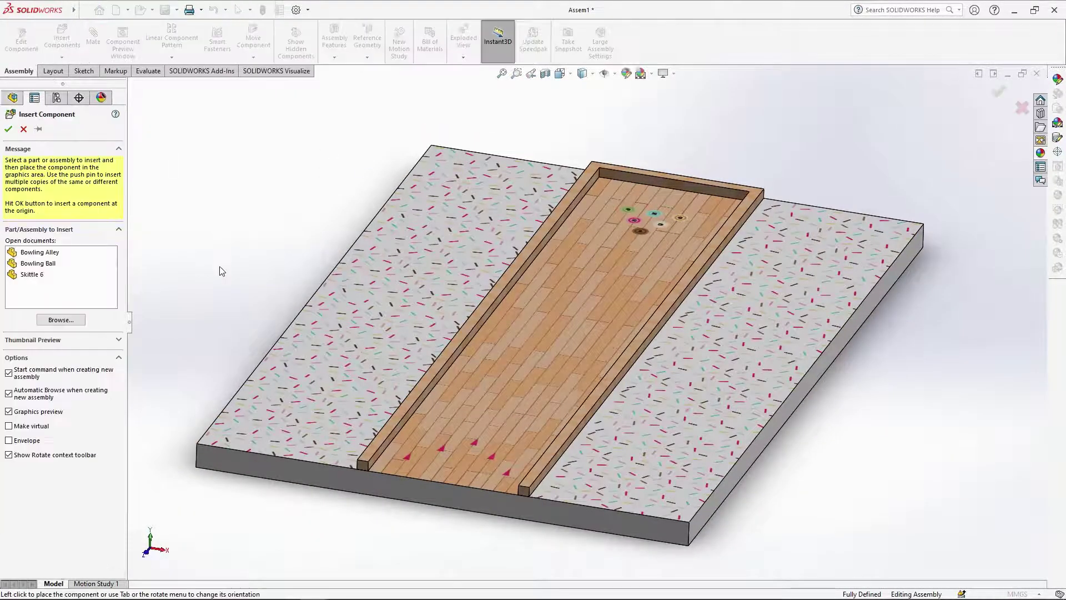
click(66, 321)
click(422, 302)
shift+click(798, 283)
click(740, 480)
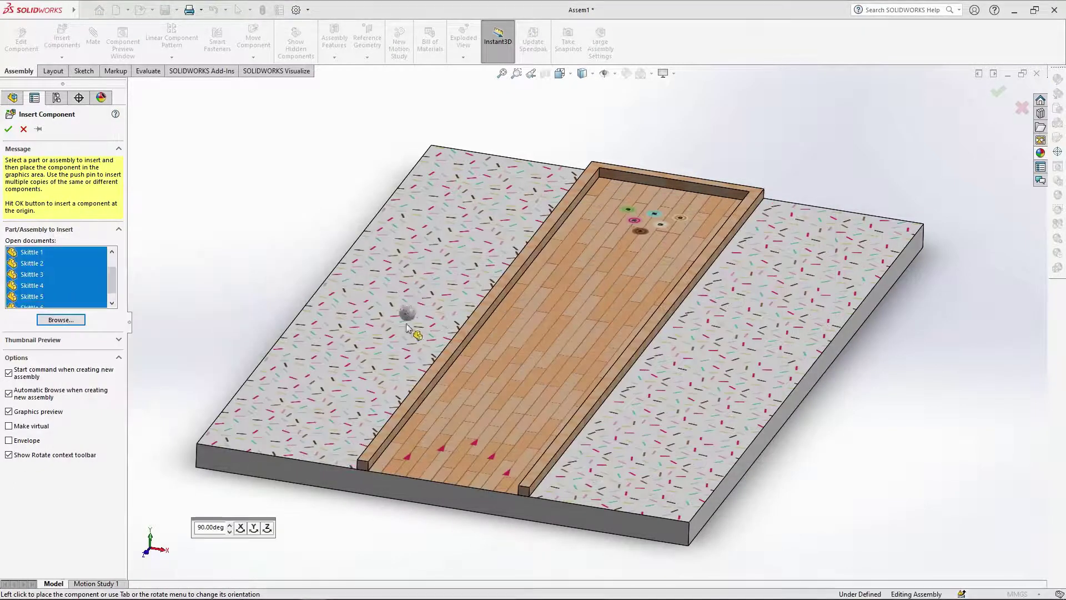
Place the bowling ball near the lane's front arrows and the six skittles around the numbered spots at the far end.
click(476, 438)
scroll(651, 208, down, 6)
click(612, 315)
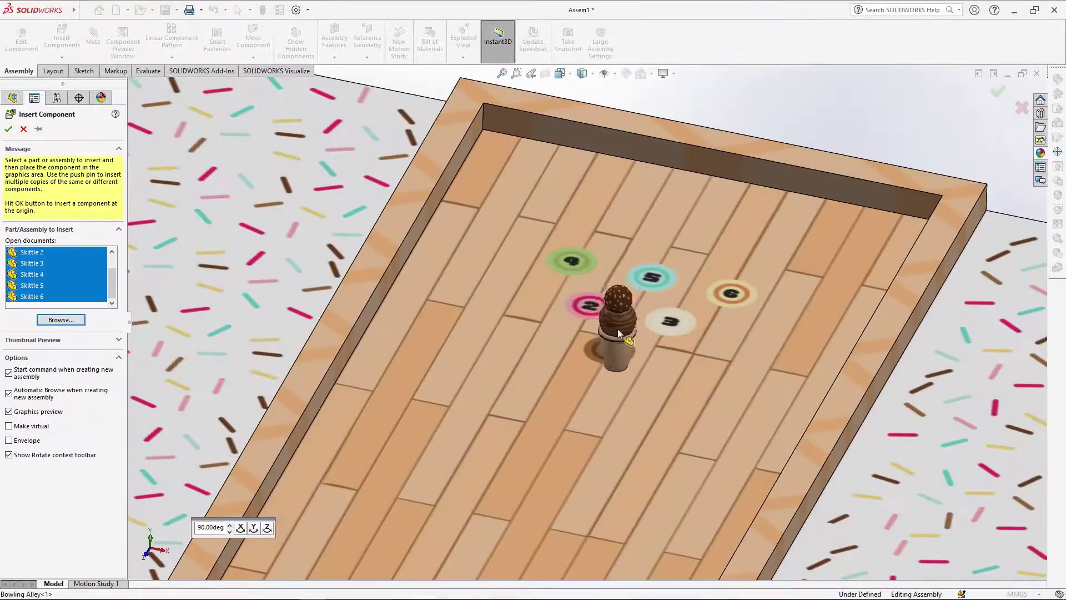
click(591, 274)
click(675, 294)
click(649, 247)
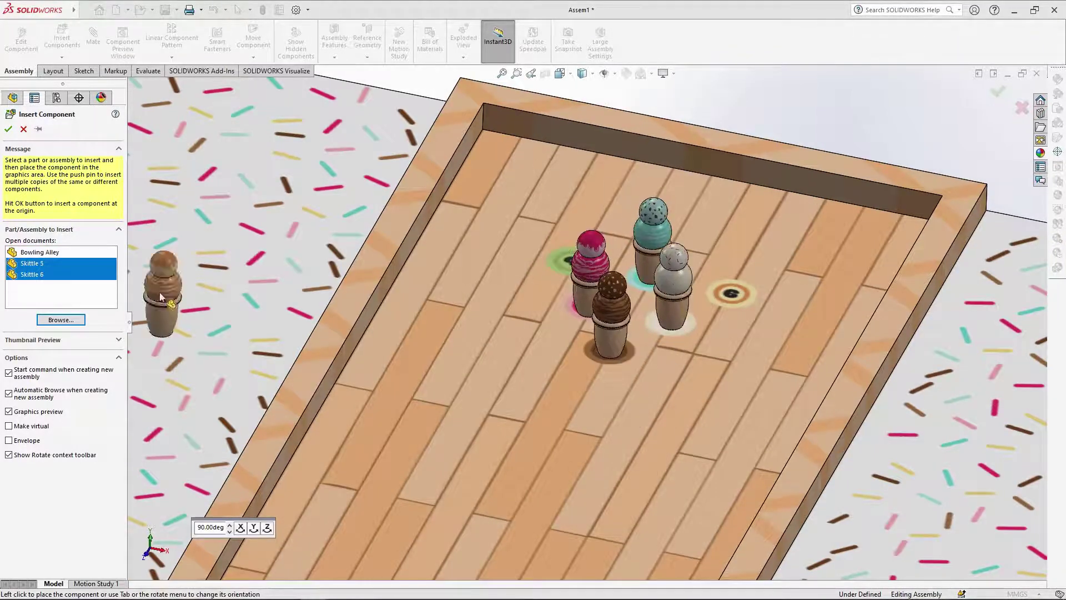
click(734, 262)
click(571, 221)
Add a coincident mate between the bottom face of Skittle 1 and the lane surface of the bowling alley.
scroll(518, 417, up, 2)
scroll(616, 317, down, 4)
middle_drag(638, 316, 555, 343)
scroll(555, 340, down, 10)
click(558, 321)
click(706, 254)
scroll(658, 352, up, 6)
middle_drag(658, 352, 677, 397)
click(717, 508)
click(845, 535)
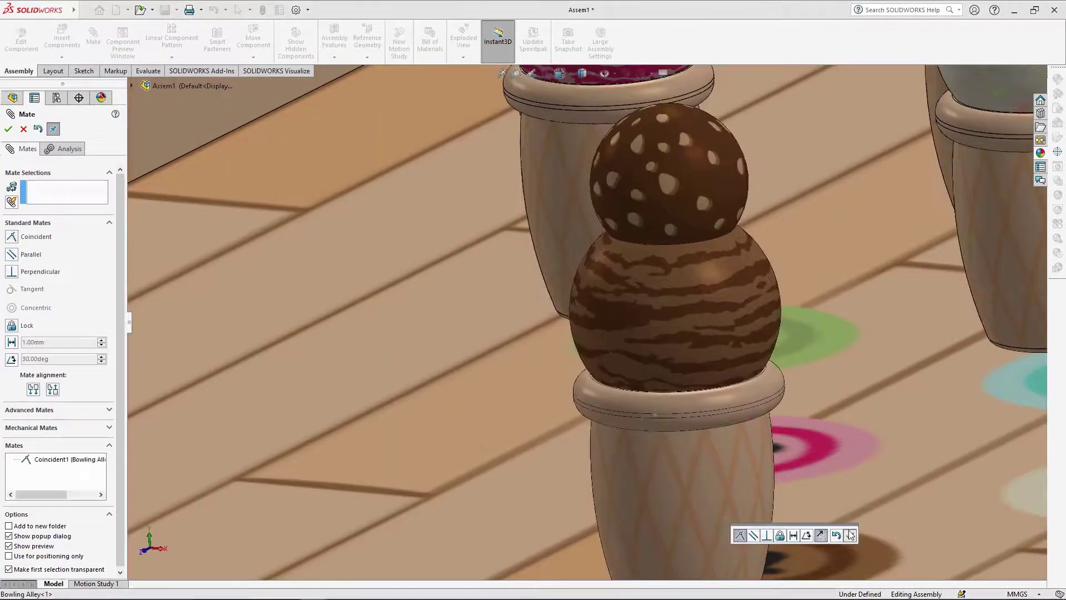
Mate the bottom faces of Skittle 2 and Skittle 3 coincident with the lane surface.
scroll(611, 334, up, 1)
middle_drag(588, 316, 561, 245)
scroll(557, 302, down, 5)
click(555, 291)
click(682, 498)
click(809, 525)
click(583, 351)
middle_drag(669, 345, 693, 407)
click(744, 444)
click(872, 472)
Mate the bottom face of Skittle 4 coincident with the lane surface.
middle_drag(480, 297, 455, 225)
click(555, 356)
middle_drag(588, 350, 614, 413)
click(652, 437)
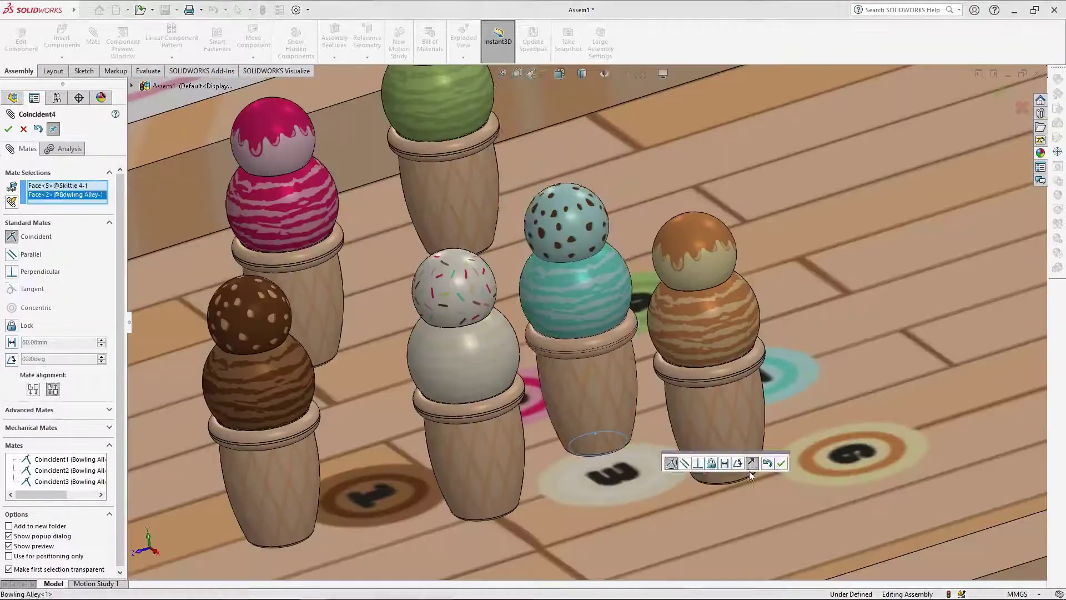
click(781, 464)
Mate the bottom face of Skittle 5 coincident with the lane surface.
middle_drag(422, 378, 395, 302)
scroll(476, 309, down, 7)
click(480, 319)
middle_drag(589, 355, 619, 425)
click(639, 436)
click(767, 463)
Mate the bottom face of Skittle 6 coincident with the lane surface.
scroll(758, 311, up, 7)
middle_drag(750, 322, 655, 383)
click(480, 253)
click(734, 423)
click(862, 450)
Add a tangent mate between the bowling ball and the lane surface, and finish mating.
scroll(583, 352, up, 9)
scroll(238, 233, down, 8)
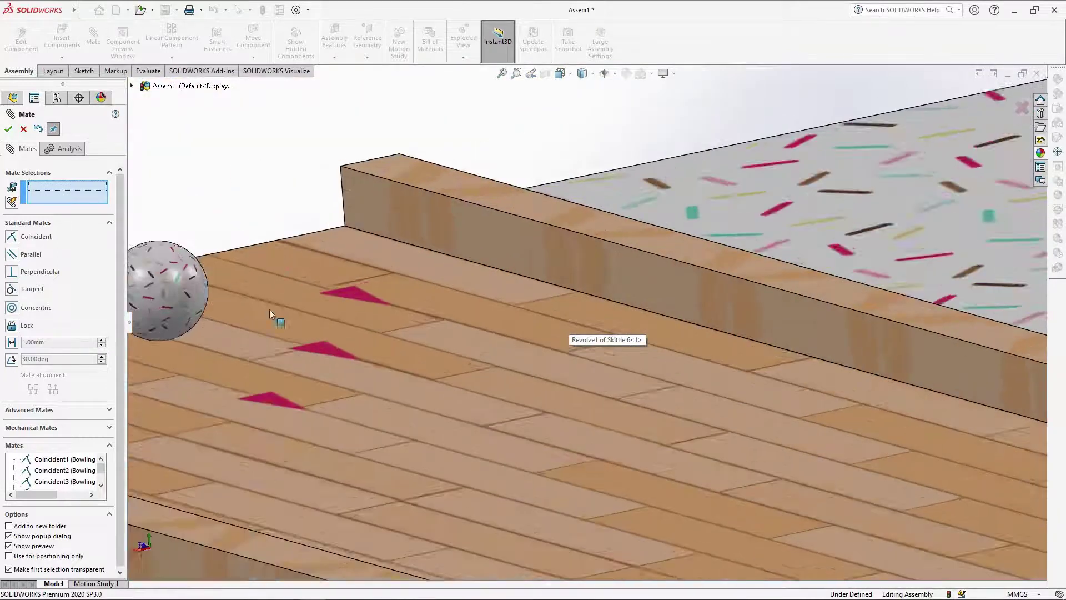
ctrl+middle_drag(269, 309, 477, 316)
scroll(432, 327, down, 4)
click(432, 328)
click(401, 498)
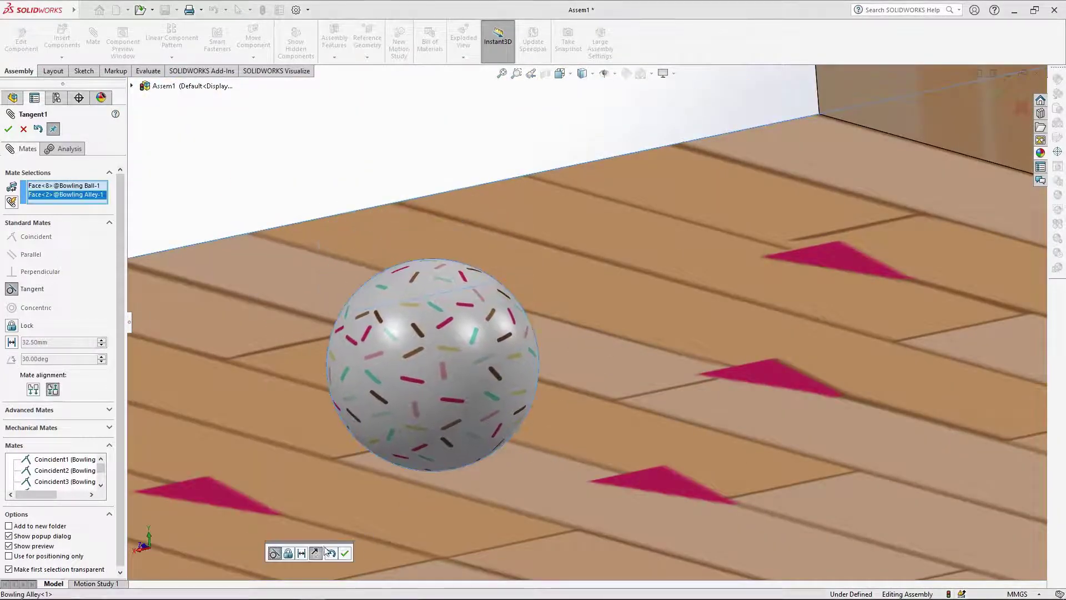
click(344, 553)
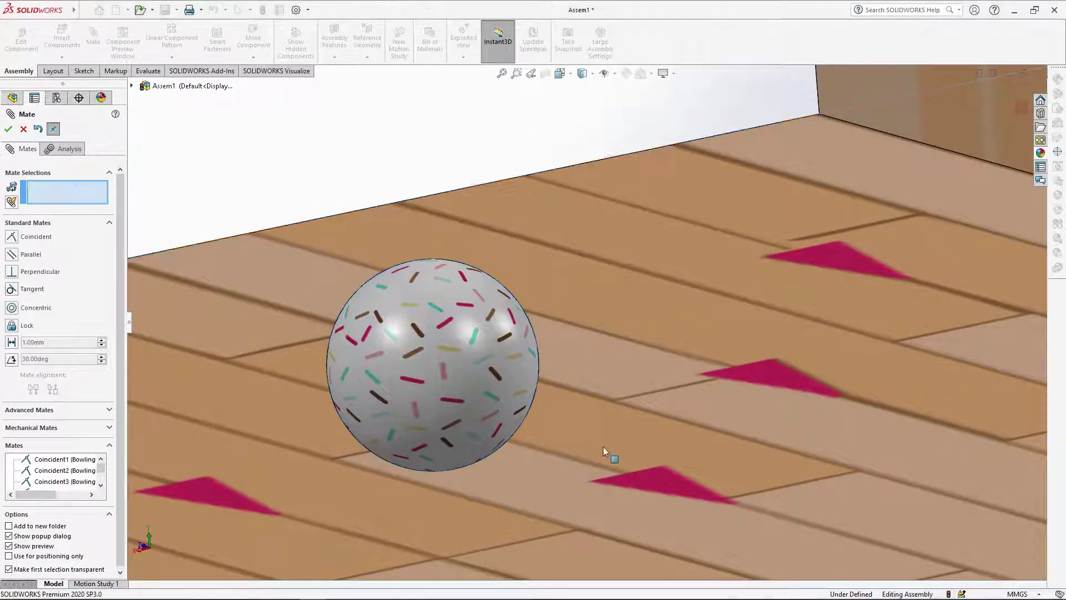
key(Escape)
In top view, move the green, teal and caramel skittles onto the back-row spots 4, 5 and 6.
click(560, 72)
click(577, 105)
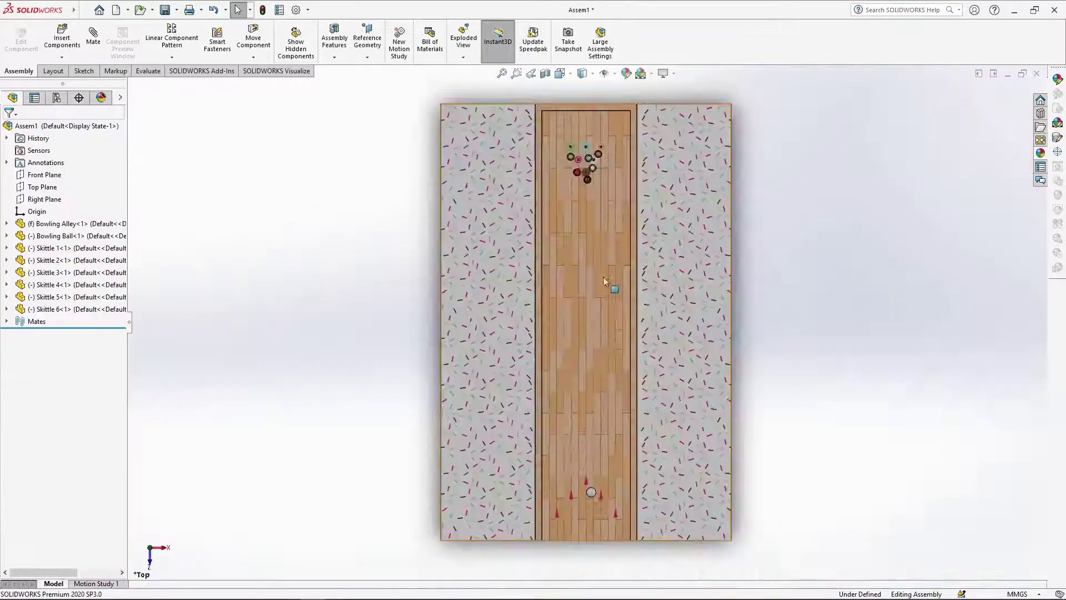
scroll(589, 400, down, 5)
drag(590, 400, 641, 288)
drag(503, 444, 445, 272)
drag(317, 414, 290, 266)
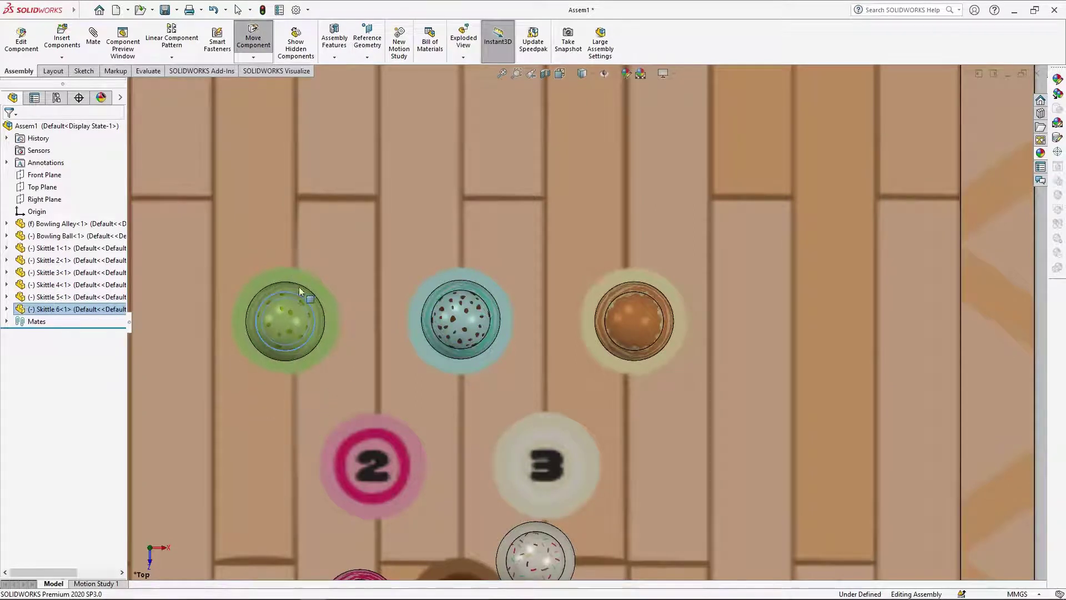
Move the white, pink and chocolate skittles onto spots 3, 2 and 1.
scroll(305, 291, up, 3)
scroll(550, 476, down, 3)
drag(564, 473, 576, 335)
drag(392, 479, 408, 311)
scroll(492, 431, up, 3)
scroll(563, 547, down, 2)
scroll(522, 471, down, 4)
drag(522, 467, 493, 181)
Move the bowling ball onto the lane's centreline just behind the middle arrow.
scroll(578, 300, up, 12)
scroll(614, 452, down, 10)
drag(556, 481, 505, 470)
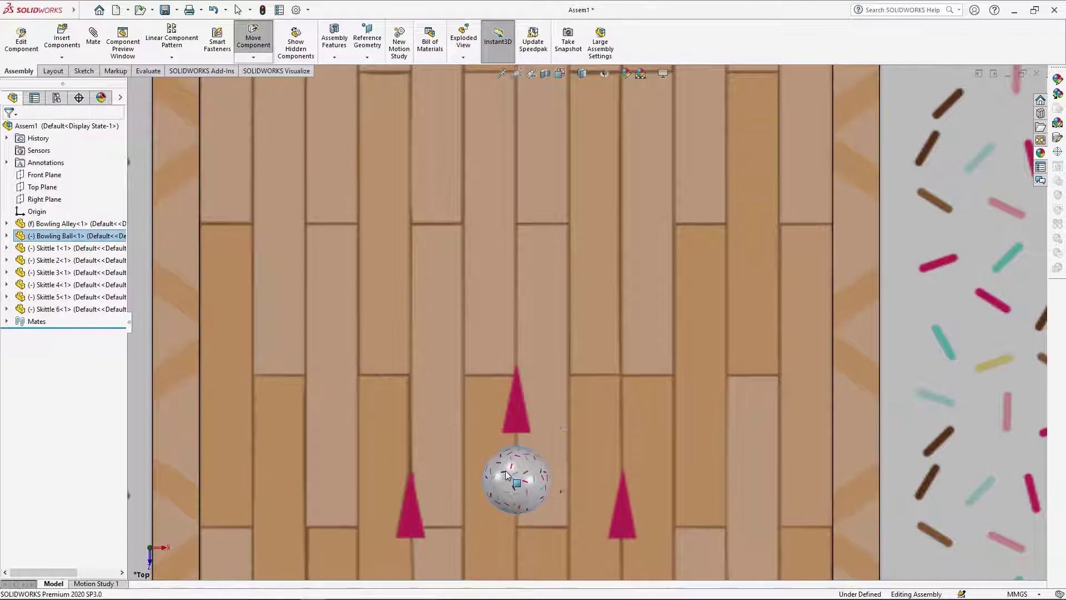
Nudge the bowling ball sideways in front view to line it up with the chocolate front skittle.
scroll(609, 420, up, 8)
key(Down)
key(Down)
key(Down)
key(Down)
key(Down)
key(Down)
scroll(596, 250, down, 6)
key(Up)
key(Up)
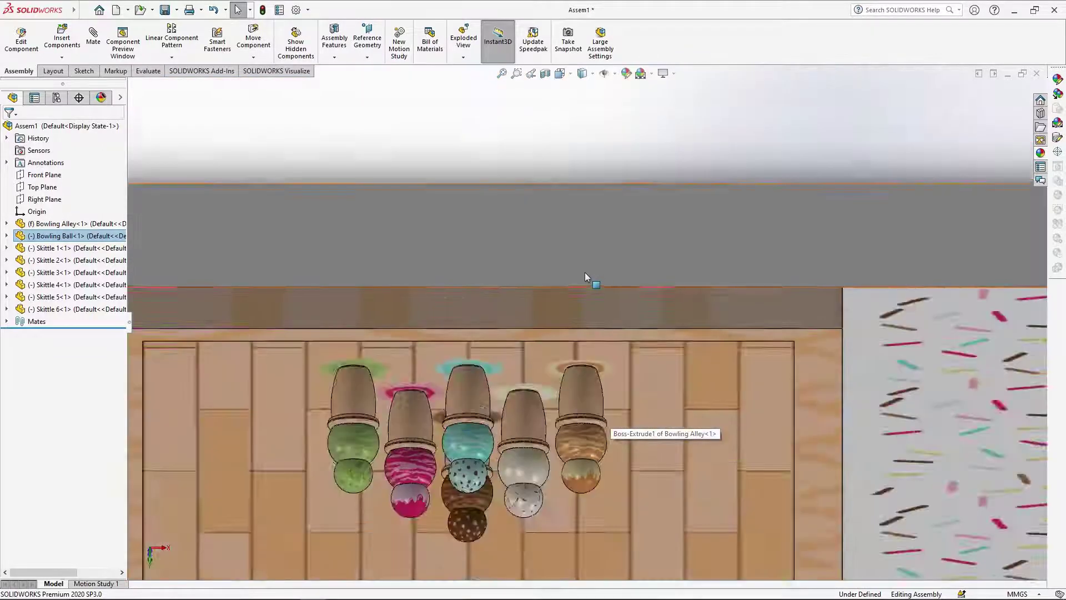
scroll(585, 278, up, 6)
click(562, 75)
click(580, 120)
scroll(599, 307, down, 8)
drag(528, 353, 525, 353)
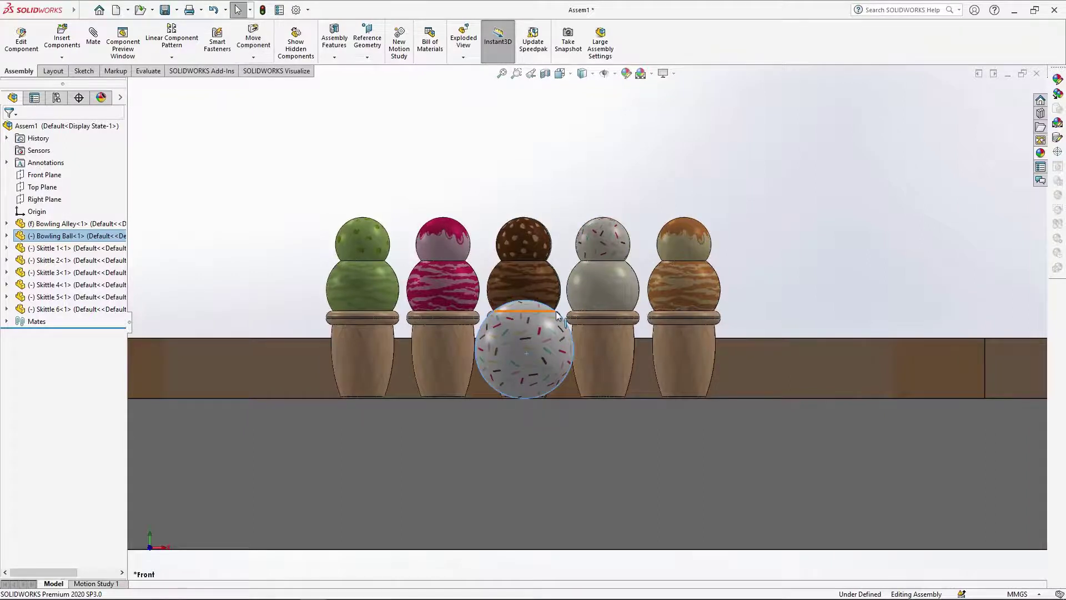
Examine the complete alley with the ball and skittles in position from an angled view.
middle_drag(541, 249, 560, 309)
scroll(560, 309, up, 11)
scroll(602, 174, down, 4)
middle_drag(689, 419, 643, 482)
scroll(647, 469, up, 3)
scroll(504, 454, down, 2)
scroll(508, 449, down, 1)
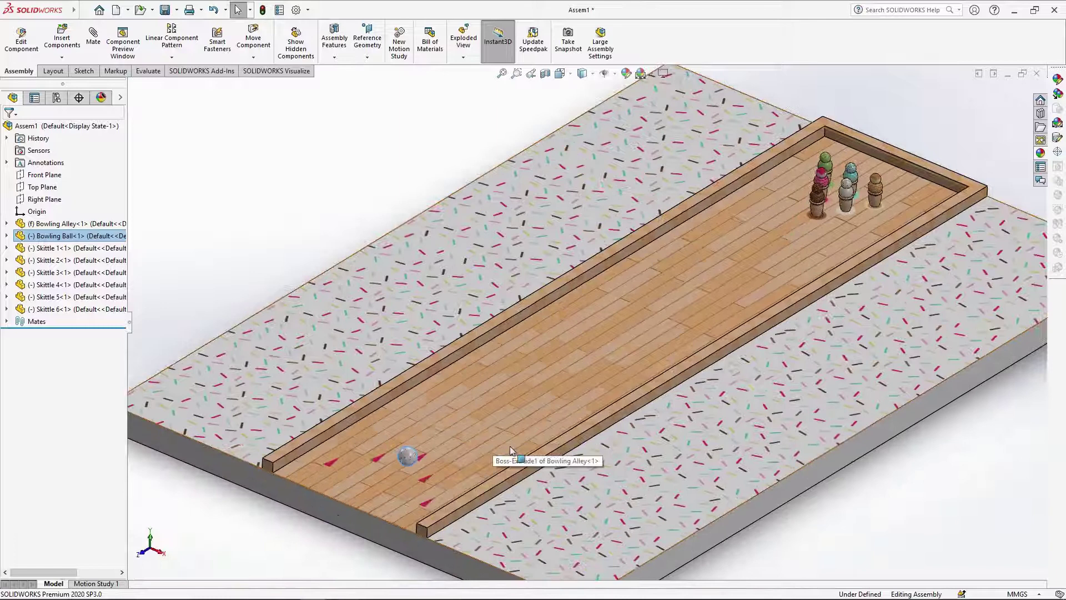
scroll(854, 338, up, 1)
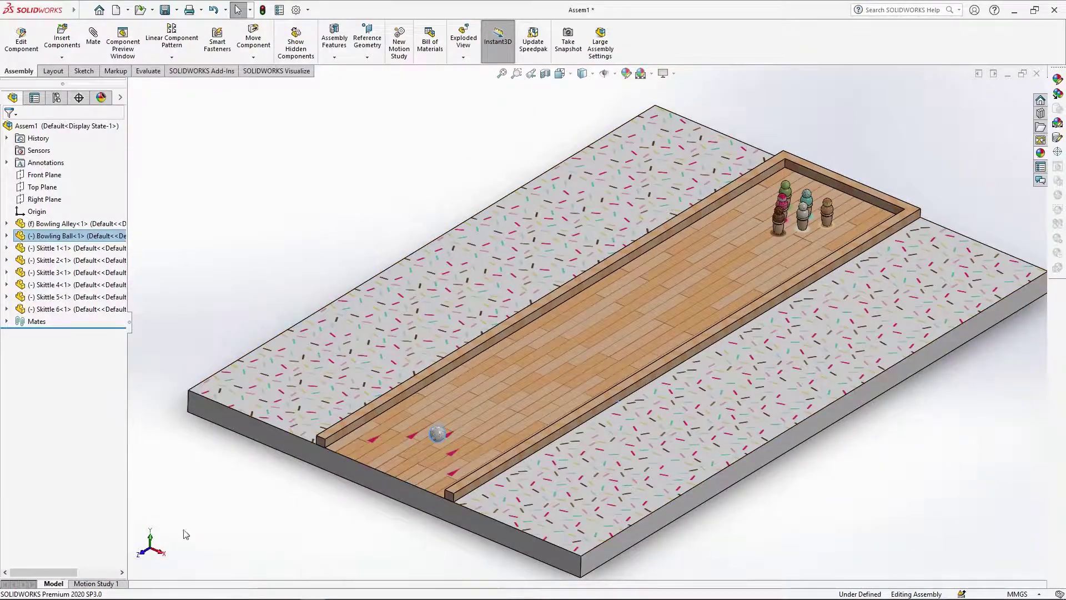
Open Motion Study 1 and set its study type to Motion Analysis.
click(96, 583)
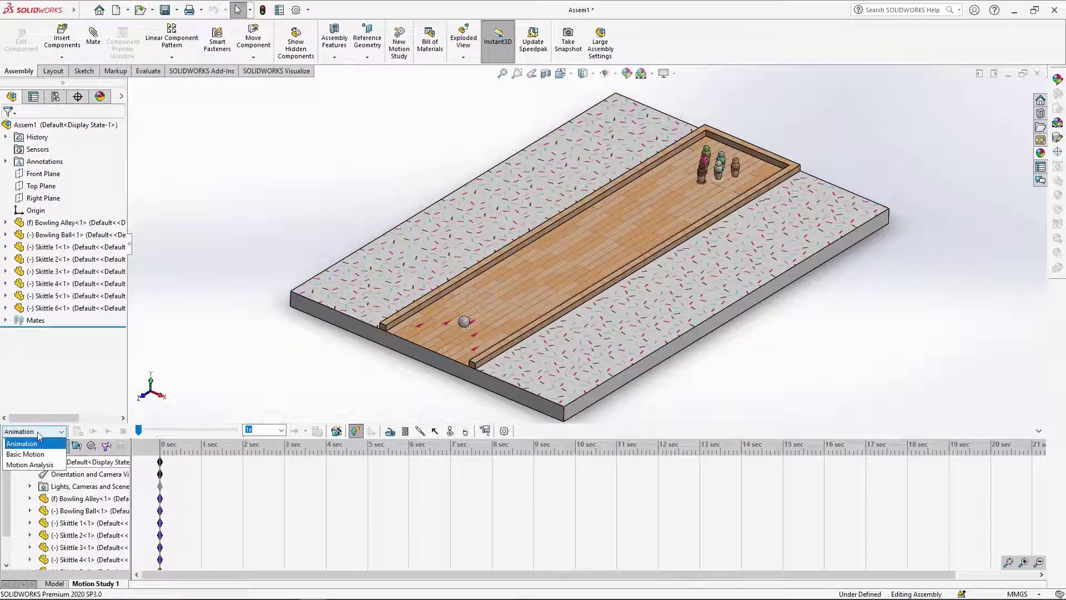
click(28, 465)
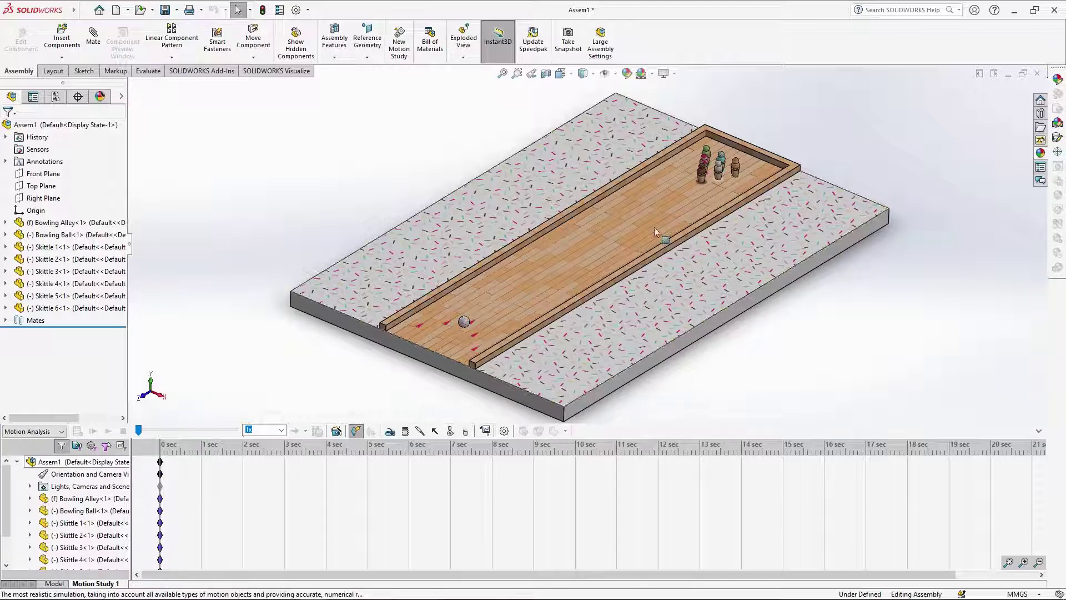
Suppress the six coincident mates between the bowling alley and the skittles in the motion study.
scroll(745, 216, down, 2)
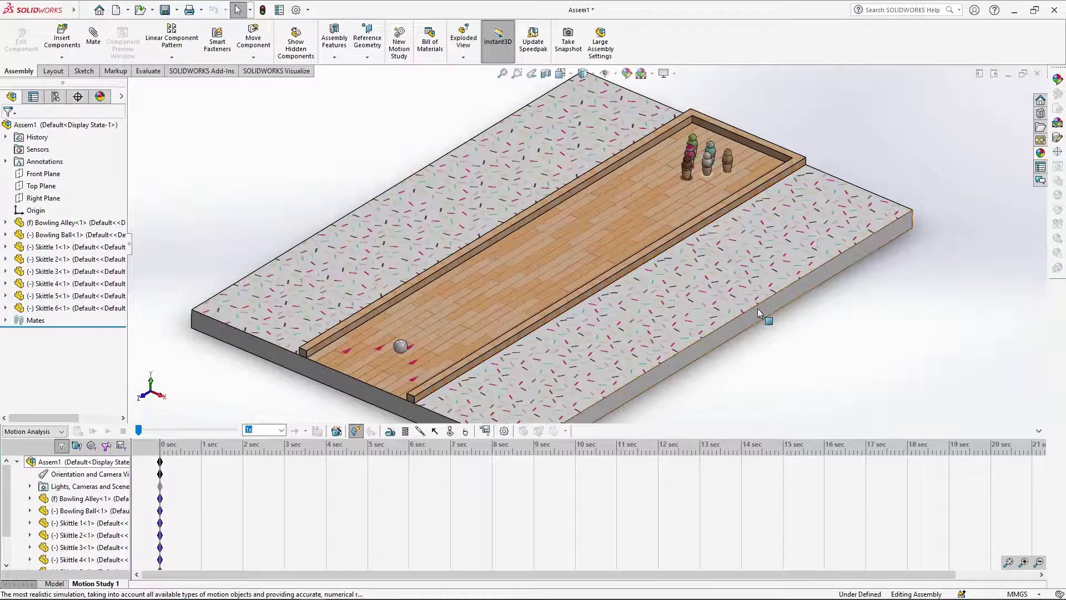
scroll(61, 517, down, 1)
scroll(31, 564, down, 3)
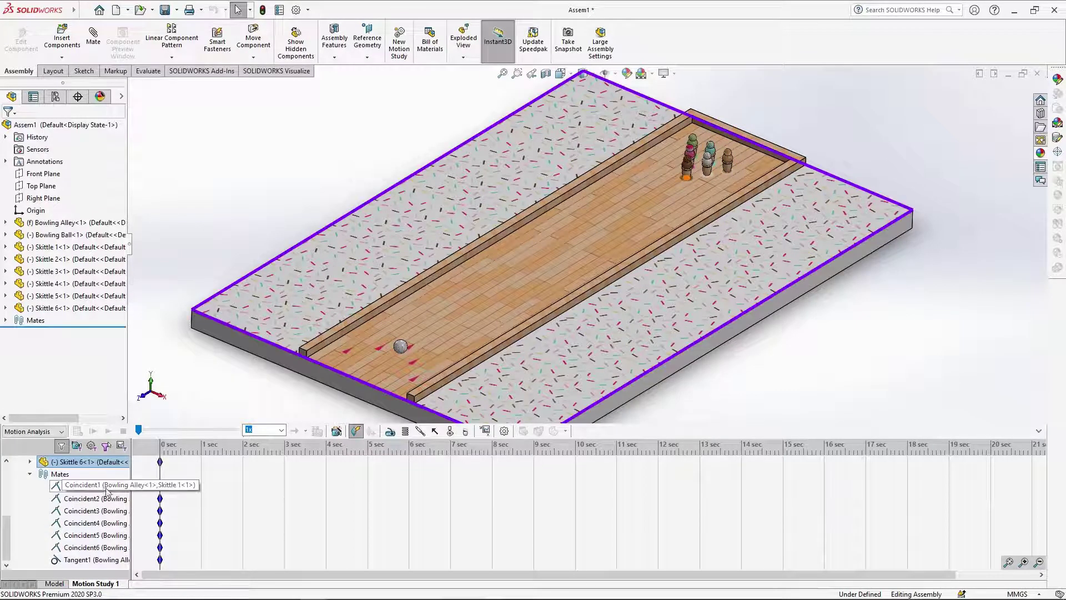
click(92, 487)
shift+click(83, 548)
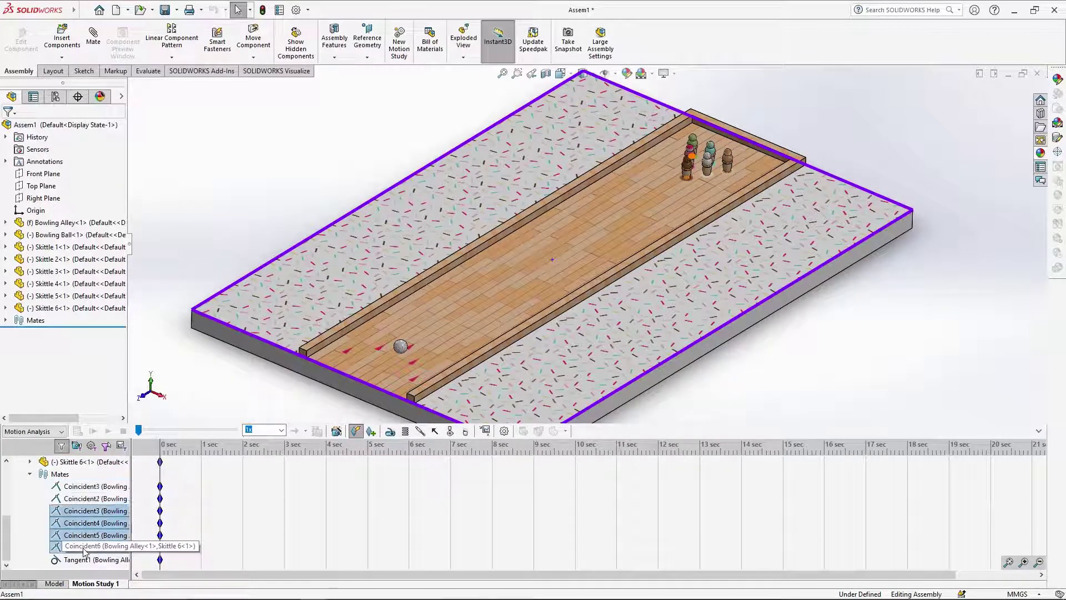
right_click(81, 527)
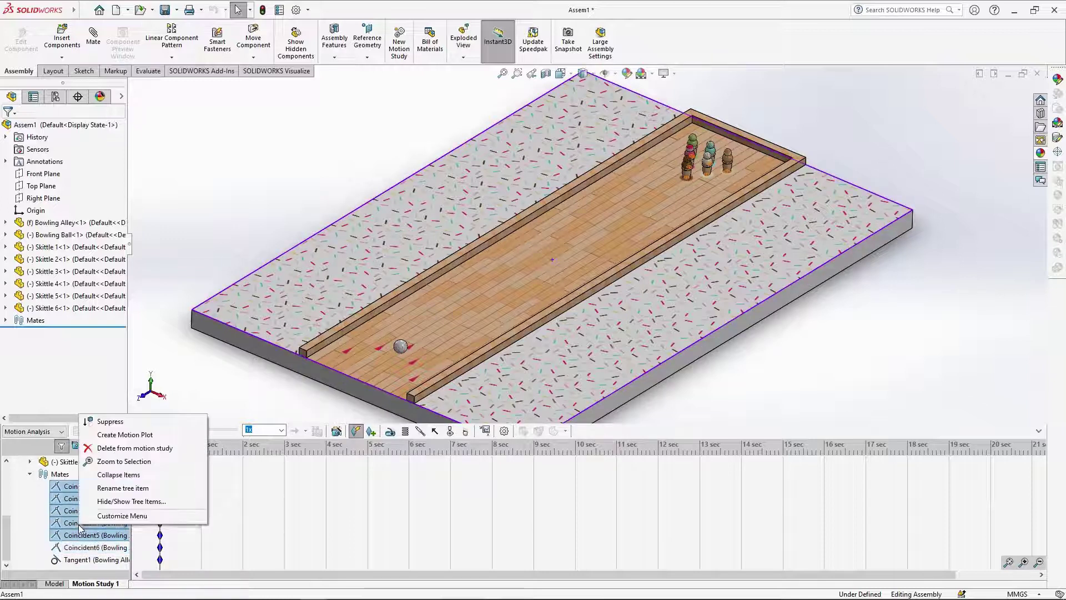
click(118, 422)
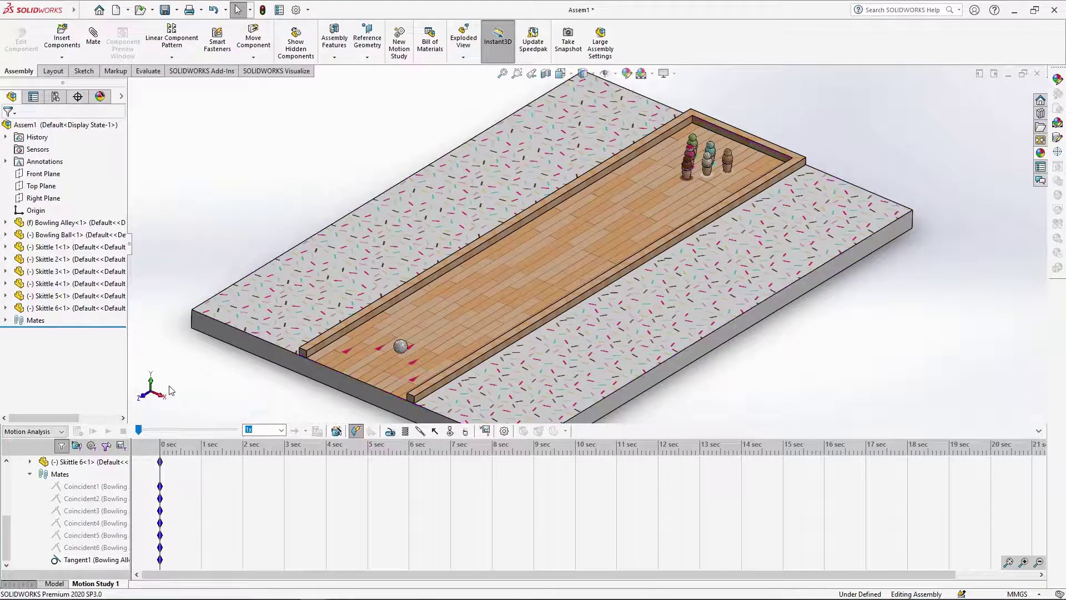
Add gravity along the Y axis at 9806.65 mm/s^2 to the motion study.
scroll(141, 479, up, 3)
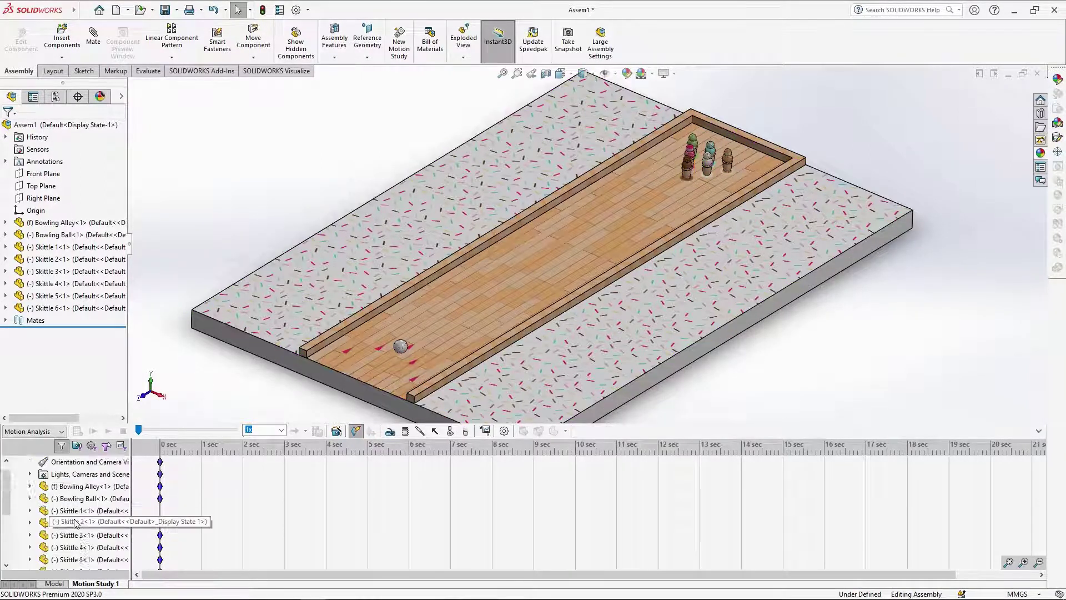
scroll(579, 290, up, 2)
scroll(579, 290, down, 2)
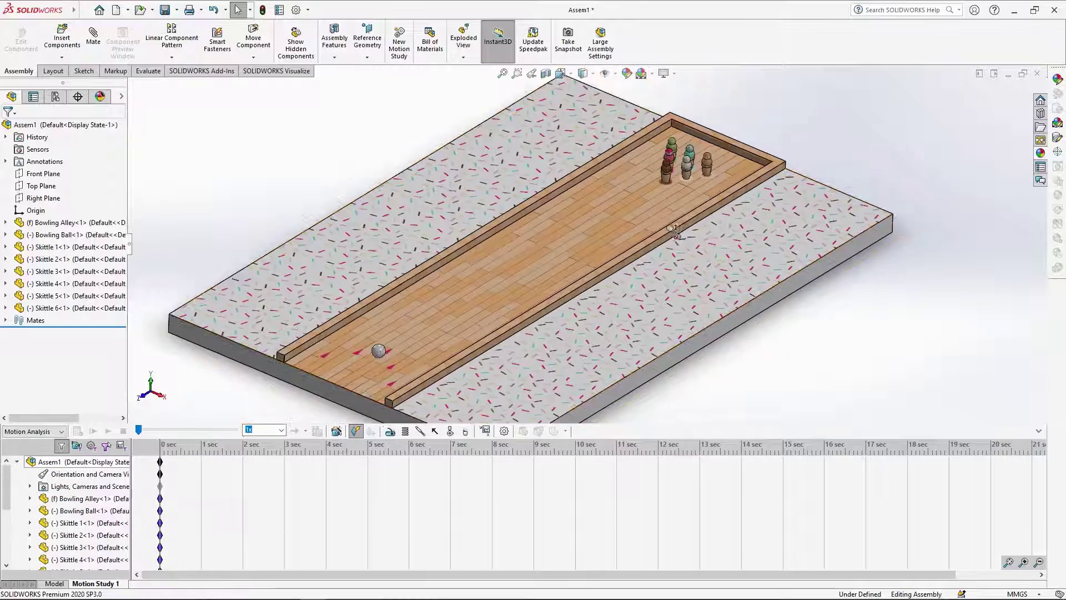
click(466, 432)
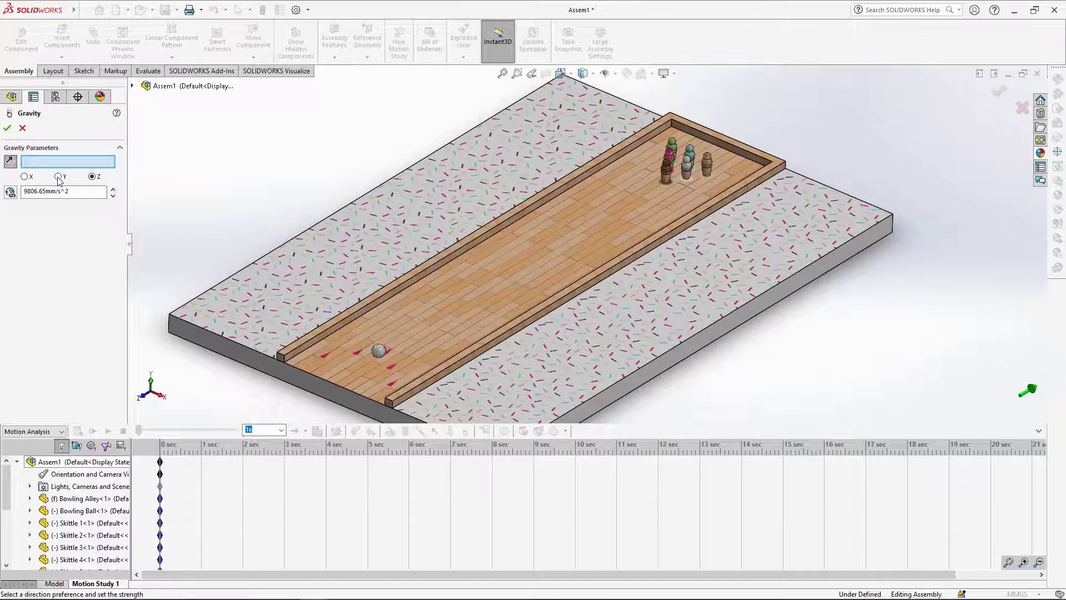
click(7, 128)
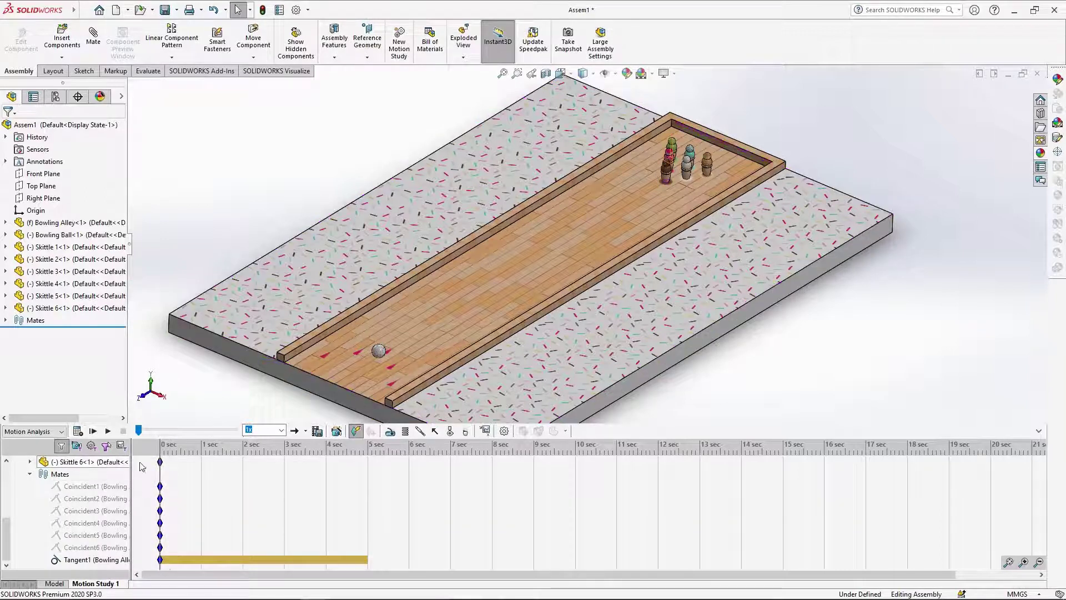
Add a solid body contact between all components: the alley, the ball and the six skittles.
click(450, 432)
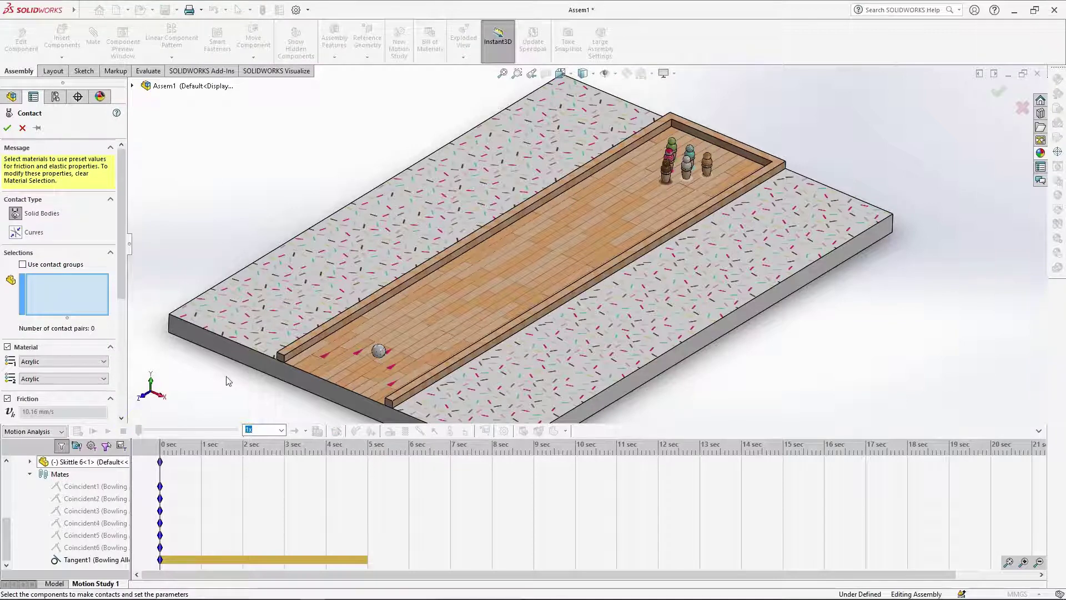
key(ctrl+a)
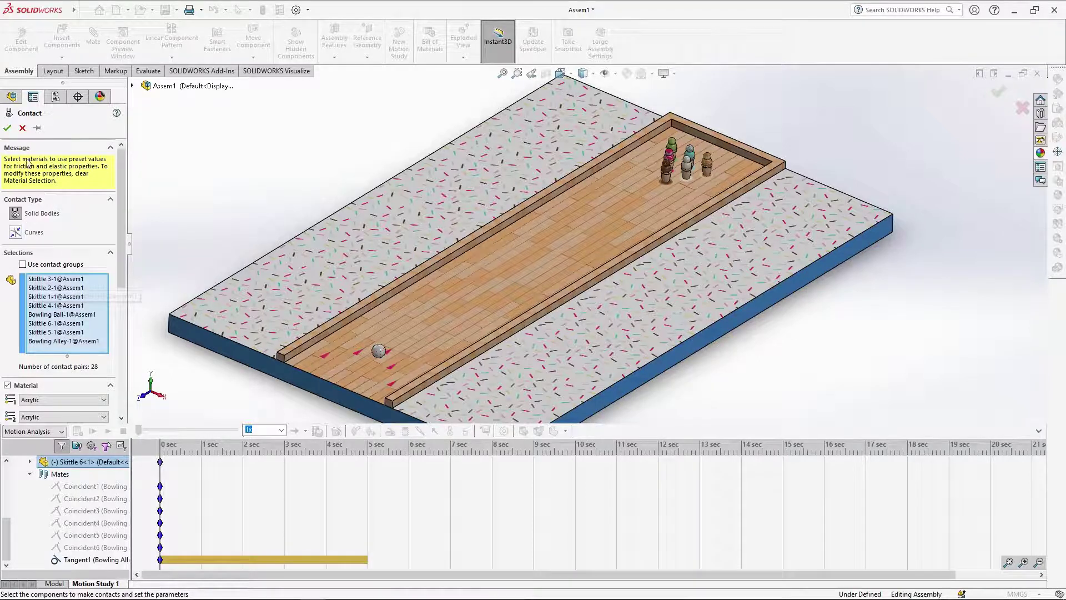
click(7, 128)
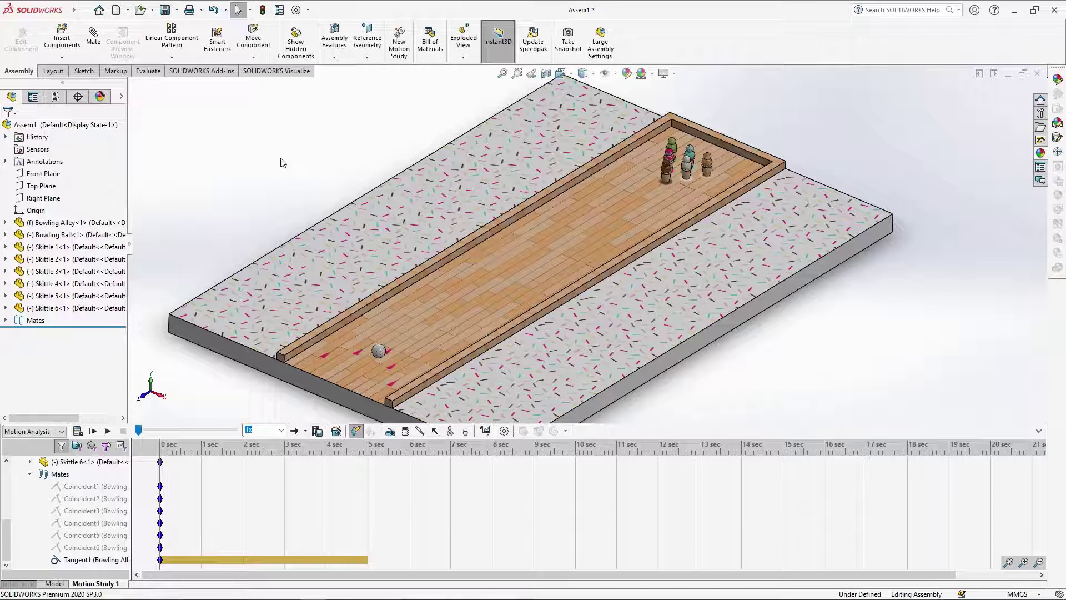
Apply a constant action-only force to the bowling ball's face, directed along the lane rail's edge toward the skittles.
scroll(686, 260, up, 3)
scroll(730, 261, down, 3)
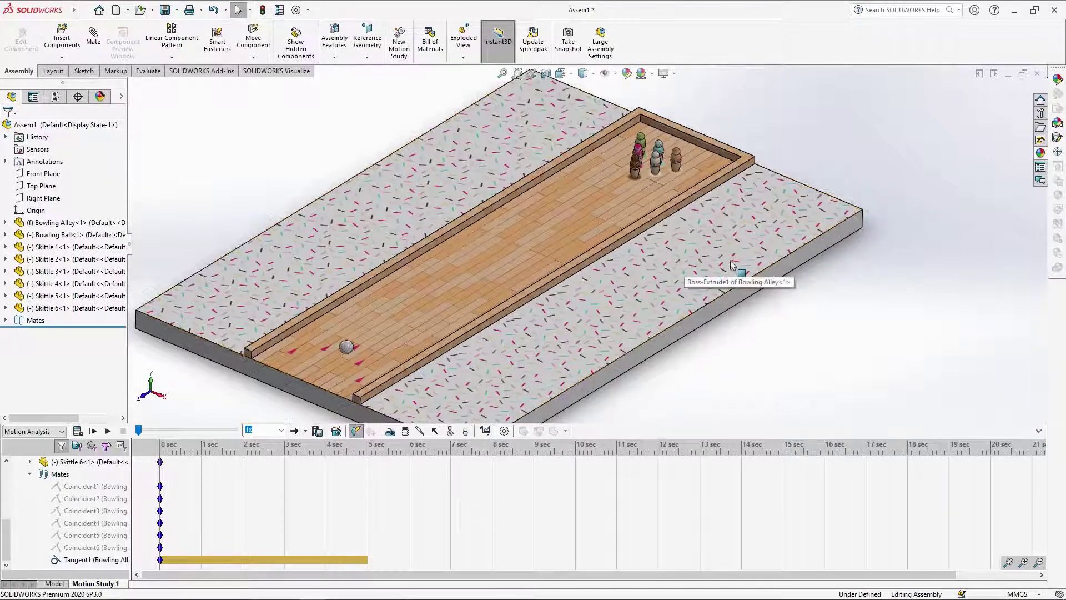
click(436, 432)
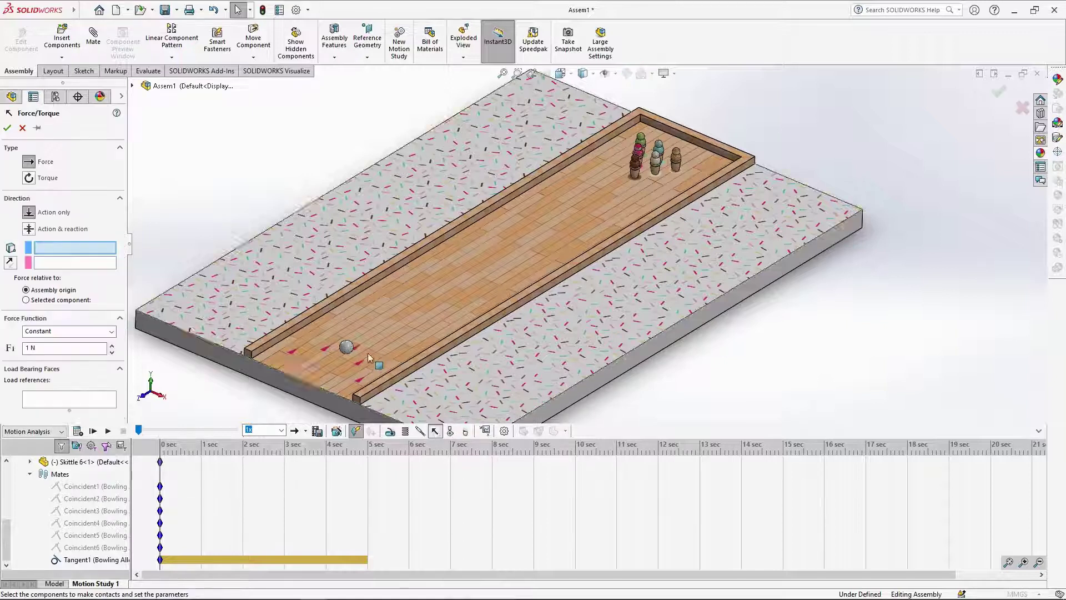
scroll(311, 350, down, 4)
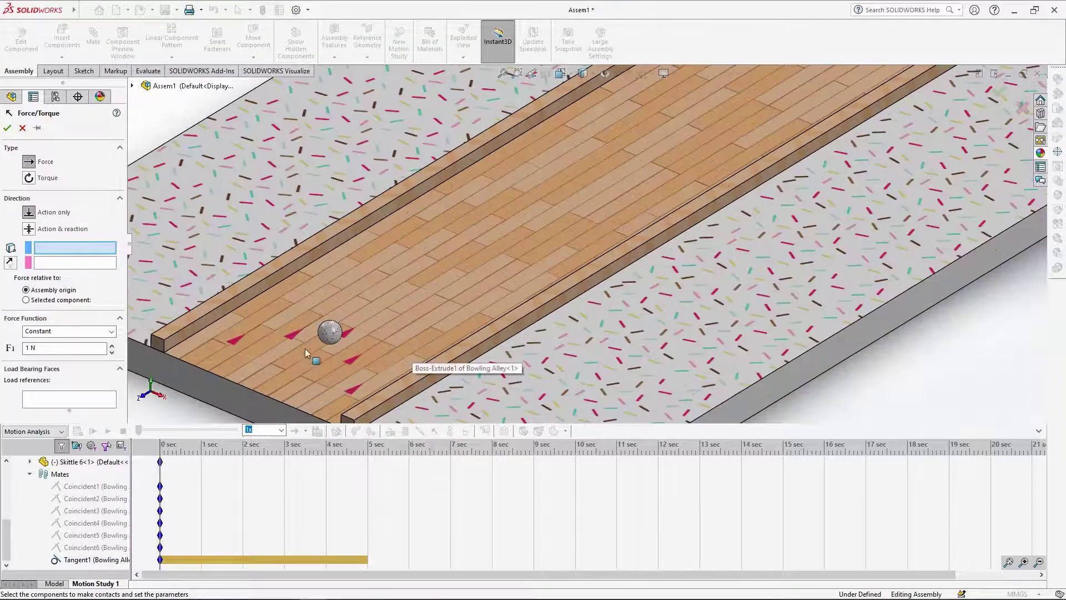
click(333, 333)
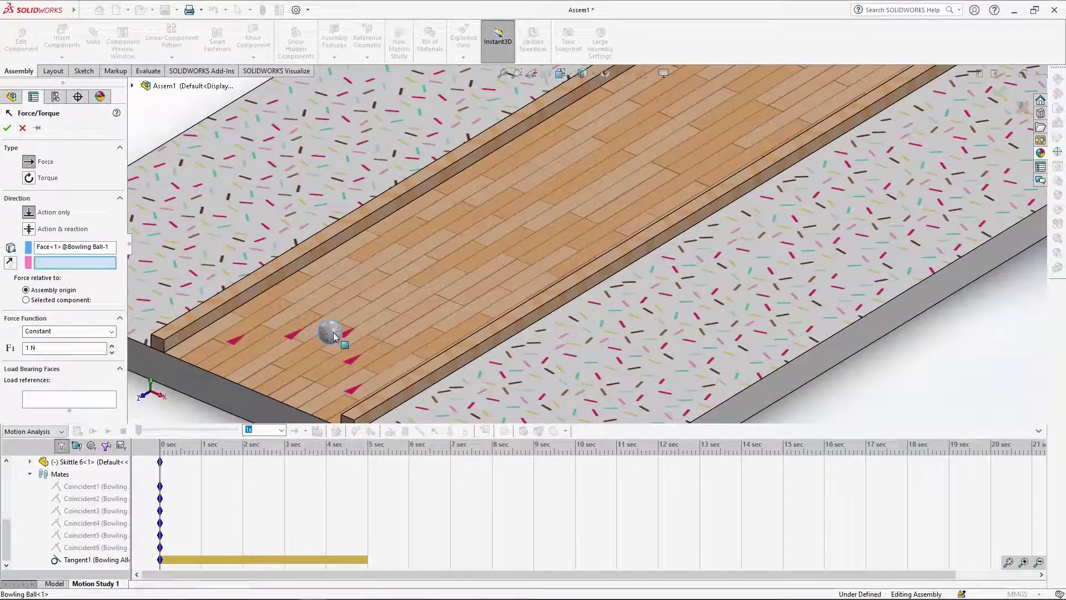
click(415, 389)
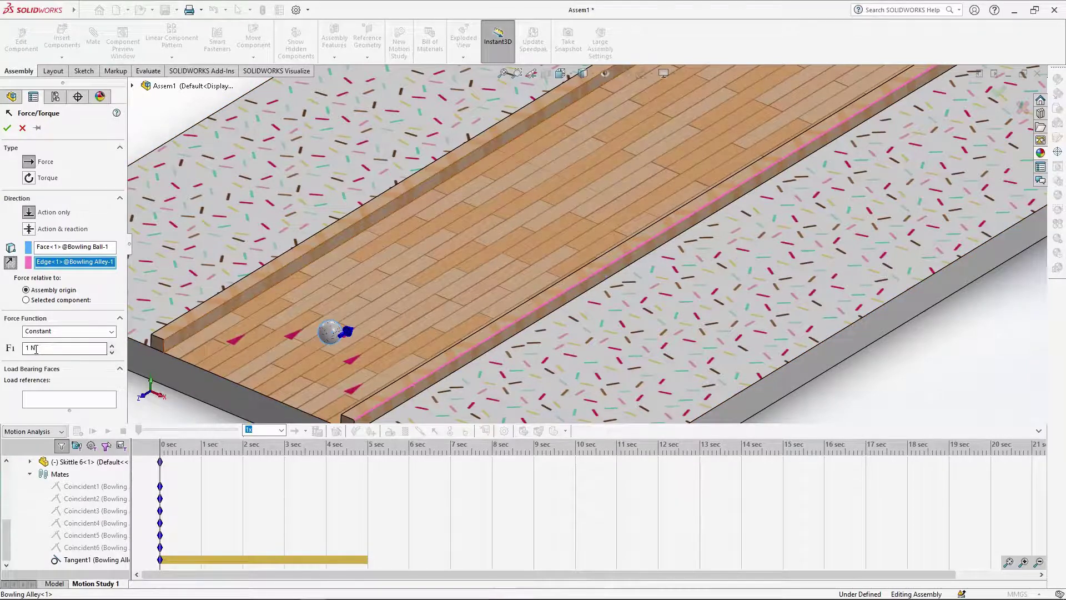
click(8, 128)
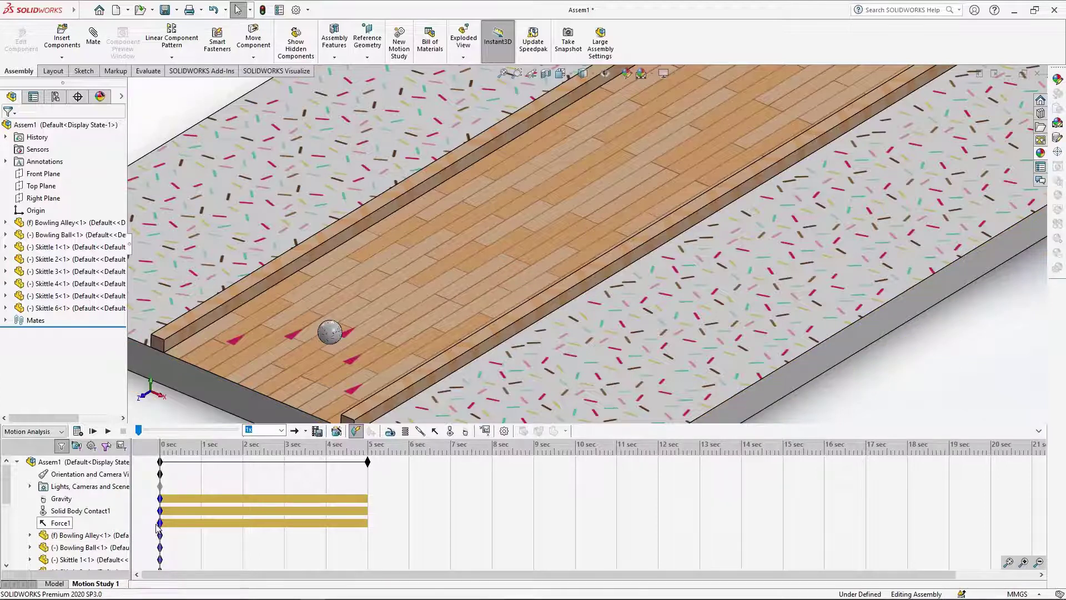
Turn the ball's force off at 0.25 seconds on the timeline.
click(171, 455)
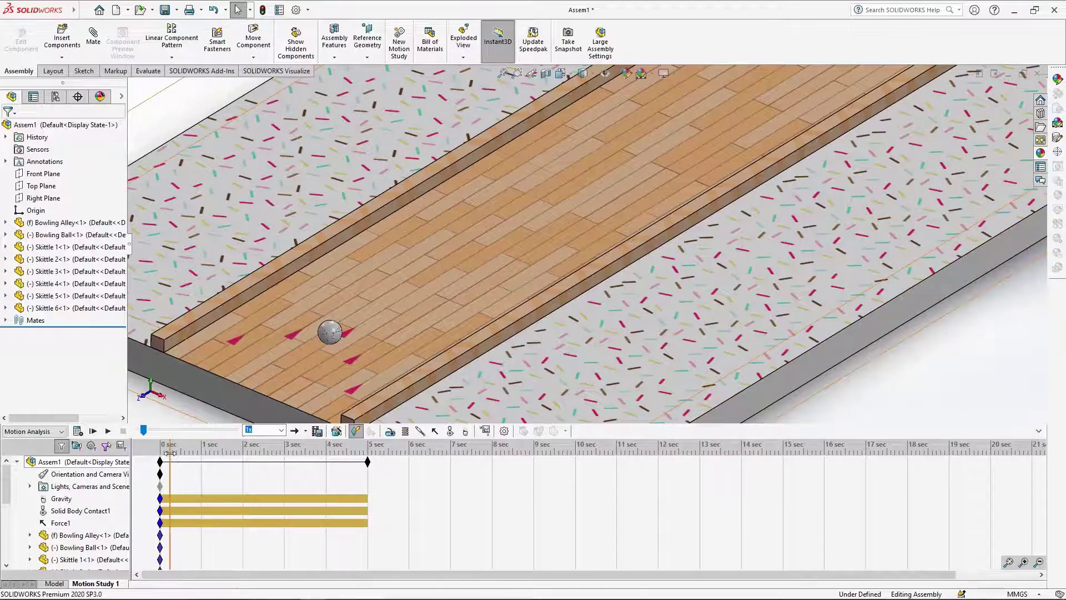
right_click(173, 529)
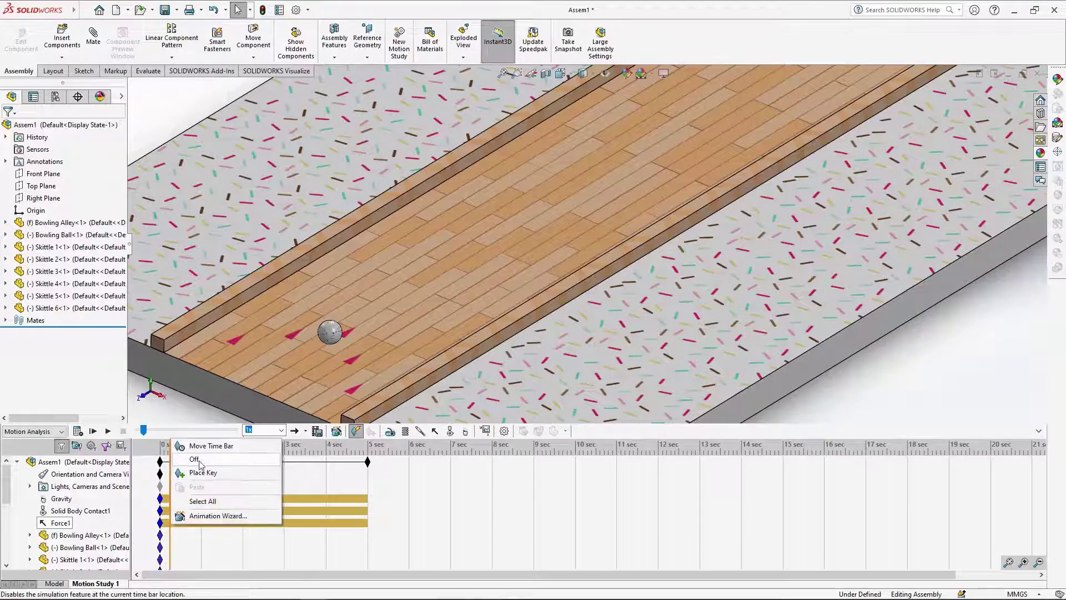
click(189, 472)
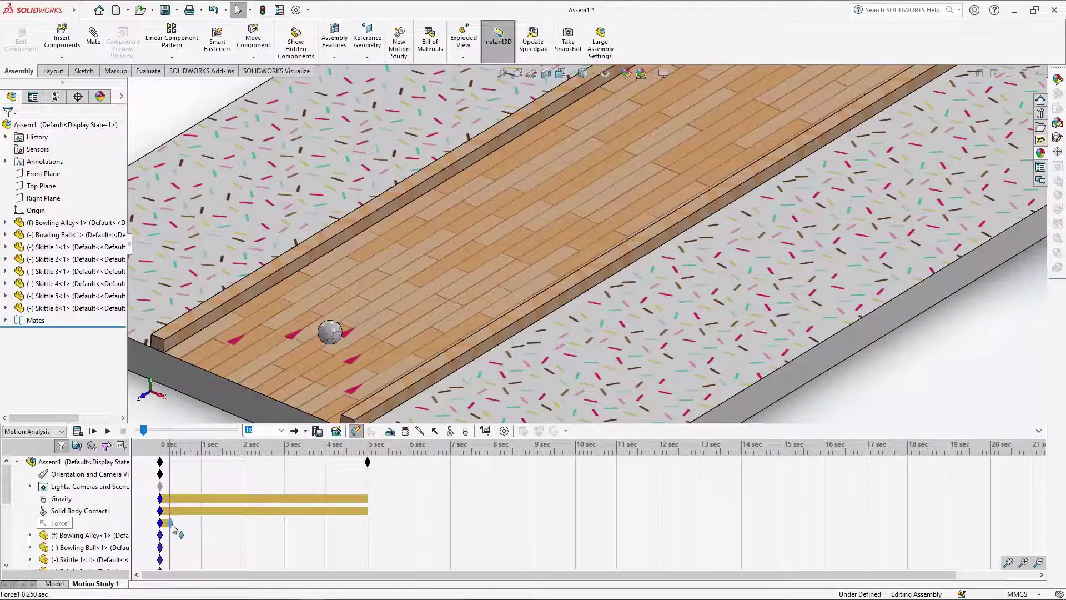
mouse_move(173, 525)
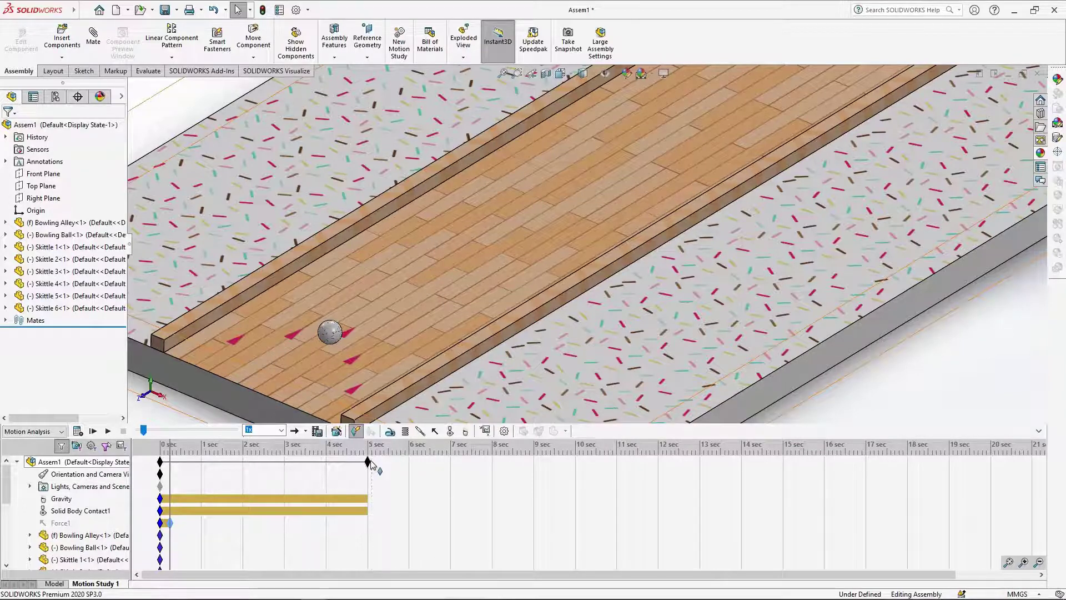
Extend the motion study to 10 seconds and enable precise contact in the Motion Analysis properties.
drag(368, 464, 576, 463)
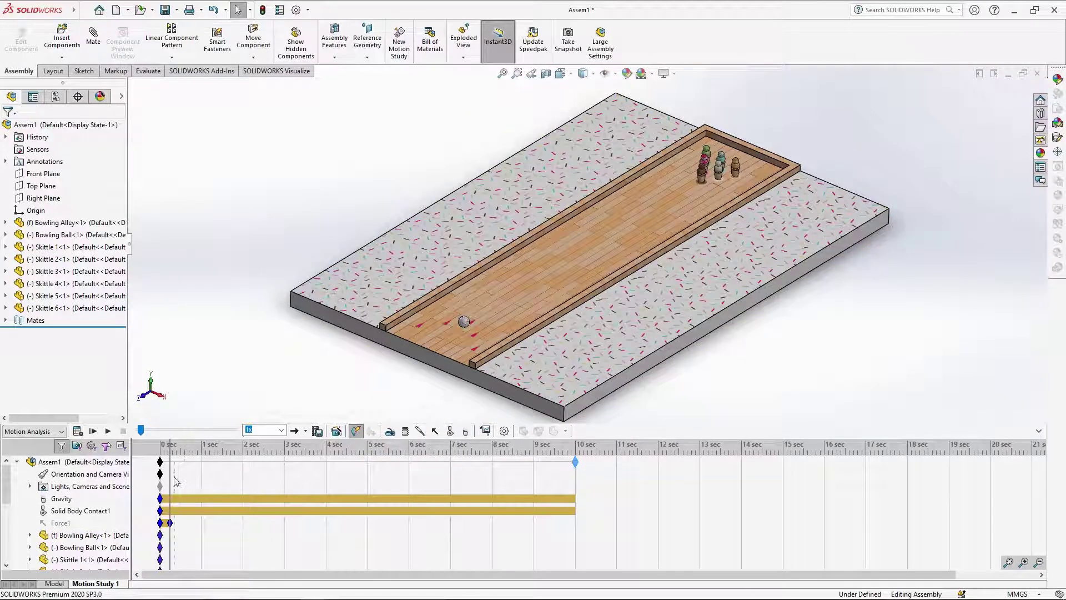
drag(170, 476, 156, 476)
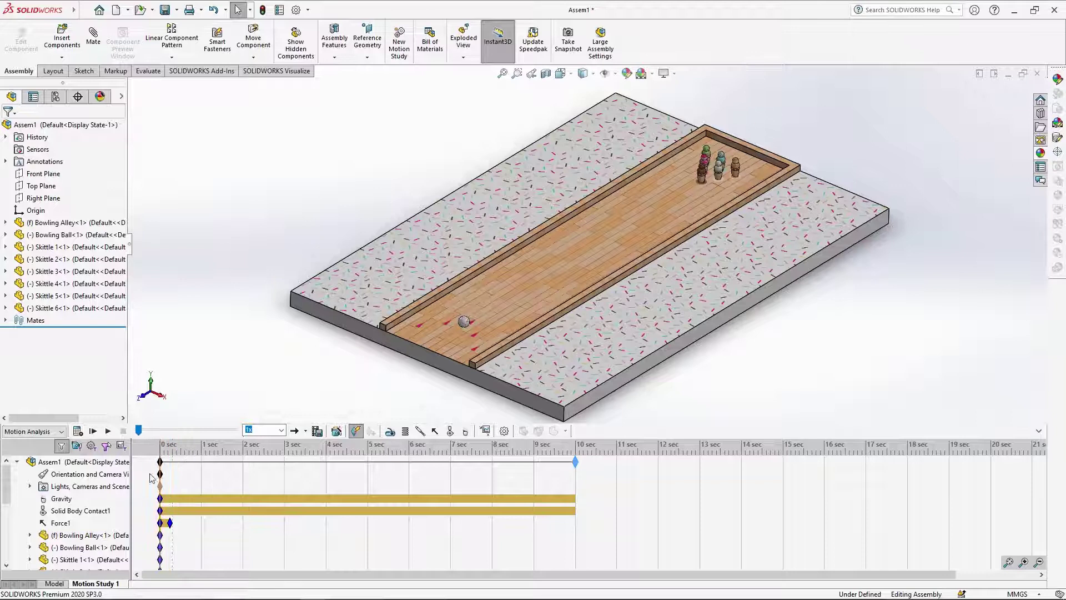
click(504, 432)
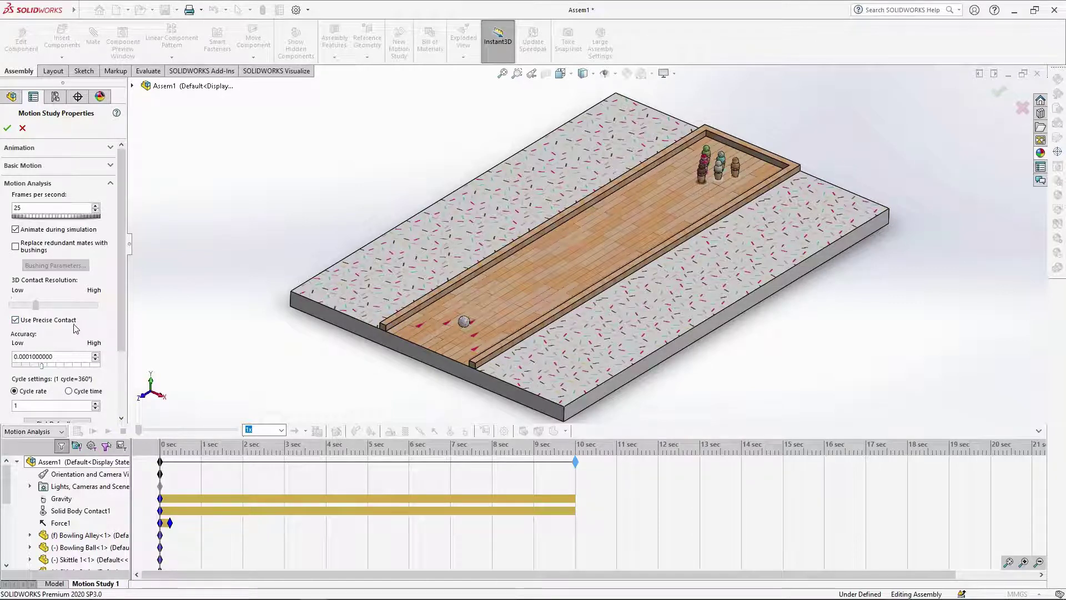
click(8, 128)
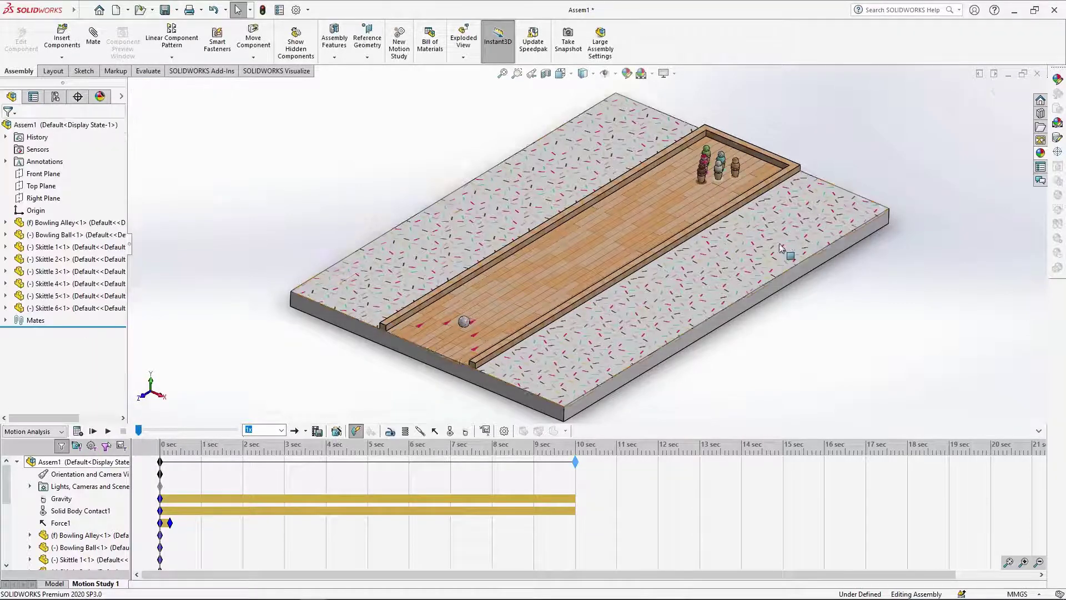
Calculate the motion study and play the bowling simulation back from the start.
scroll(723, 208, up, 2)
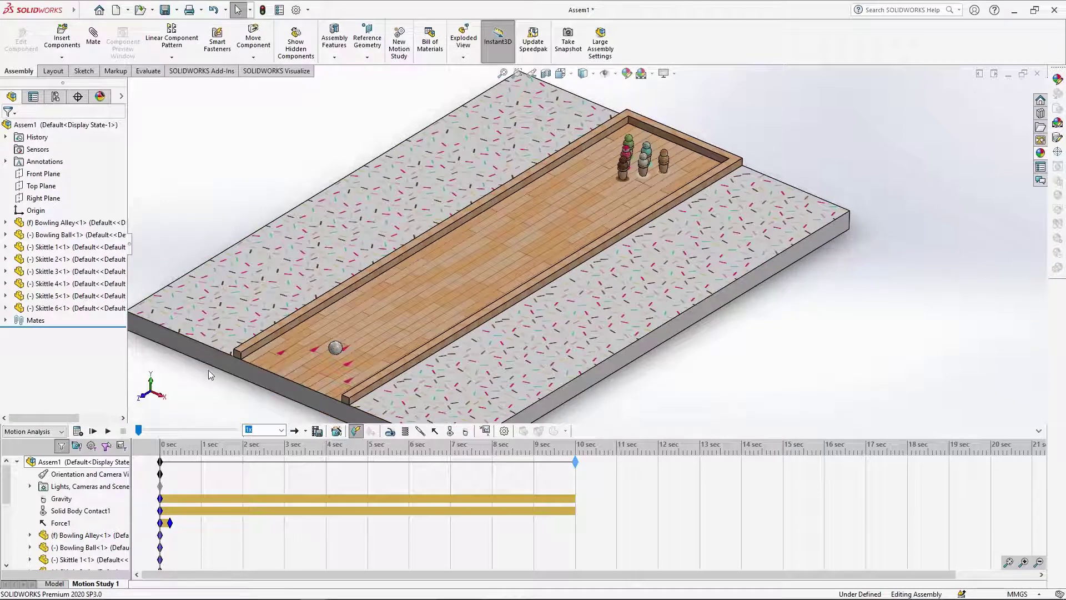
click(77, 431)
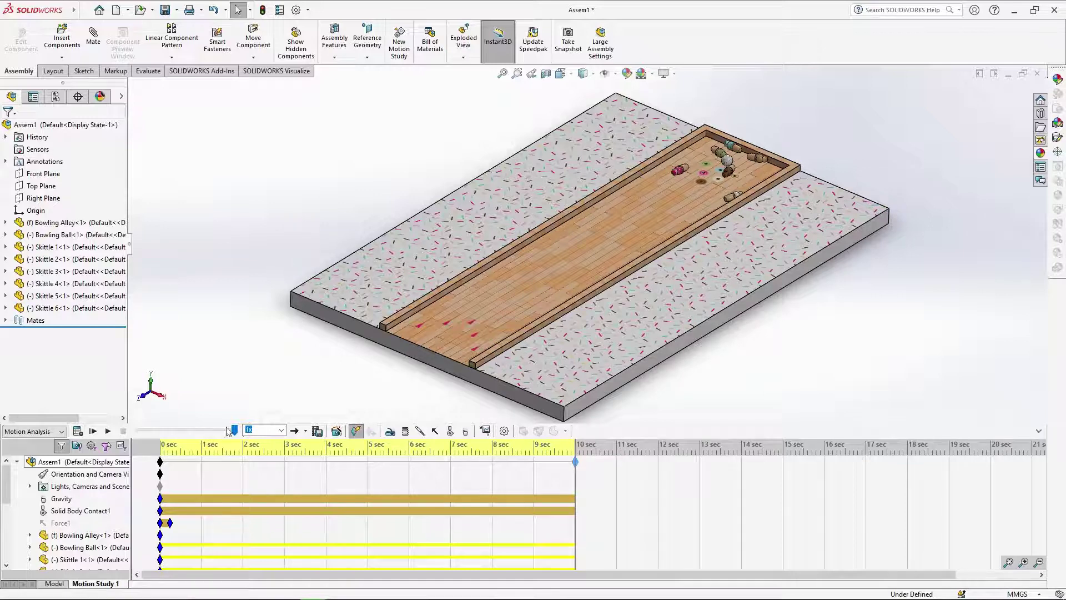
click(92, 432)
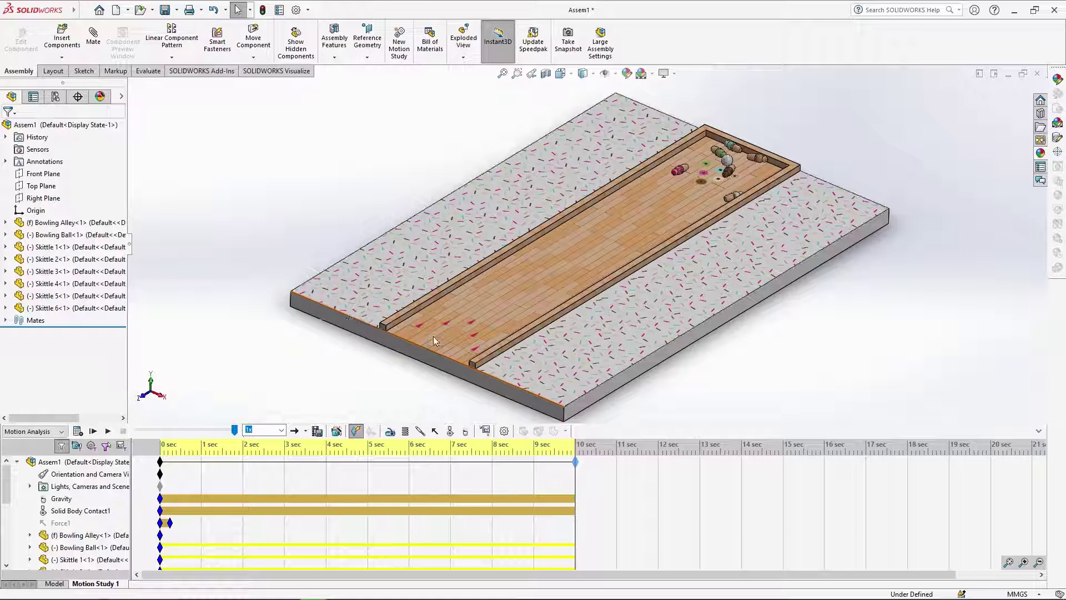
scroll(722, 167, down, 4)
scroll(788, 186, up, 4)
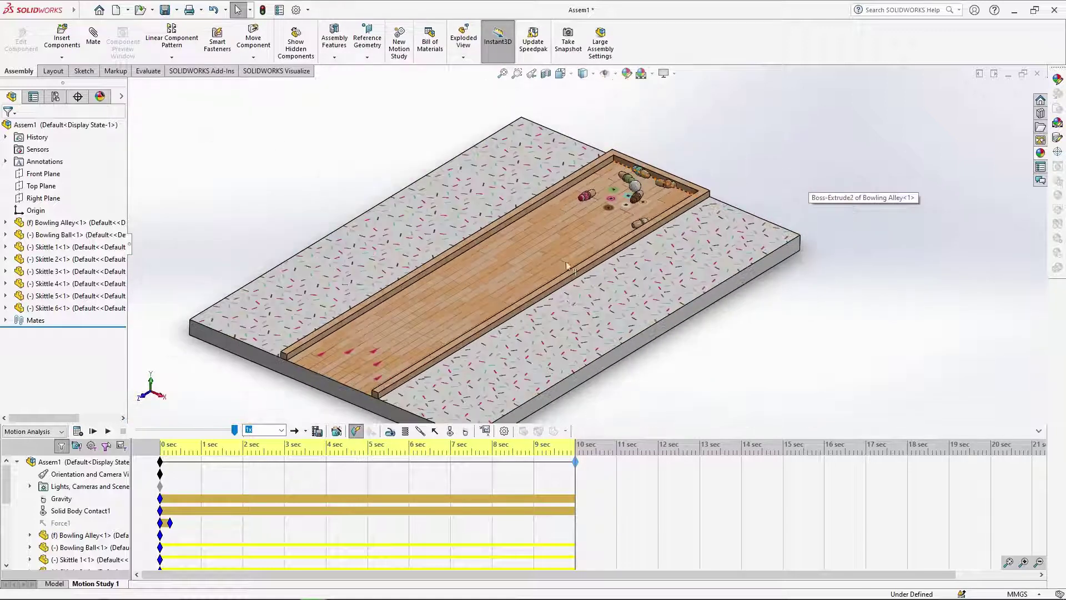
Export Motion Study 1 to SOLIDWORKS Visualize with Export Advanced, saving the assembly as Ice Cream Skittles Set.
click(276, 70)
click(43, 40)
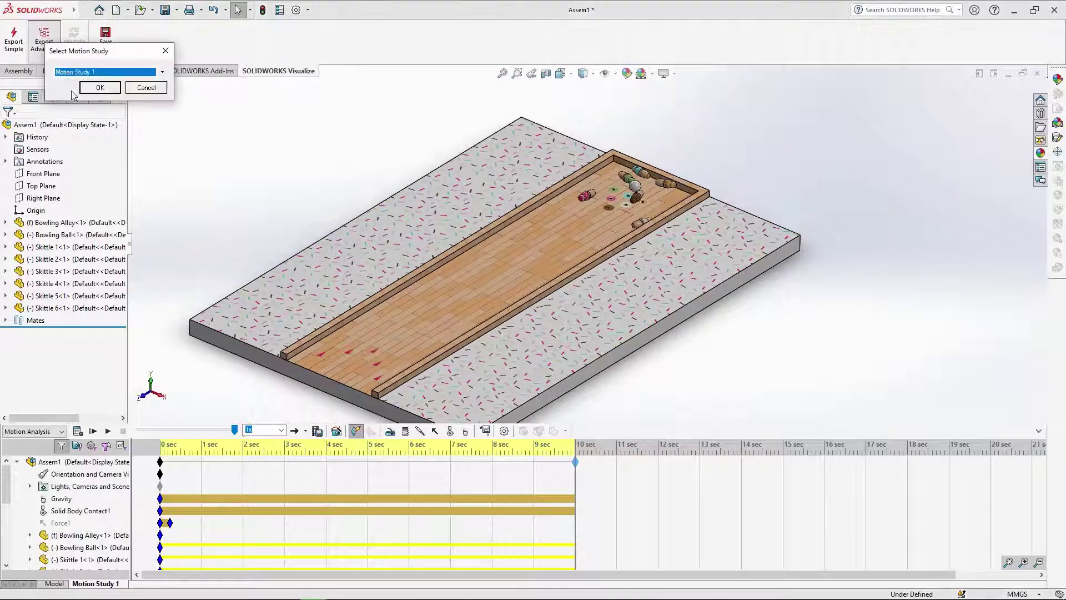
click(100, 87)
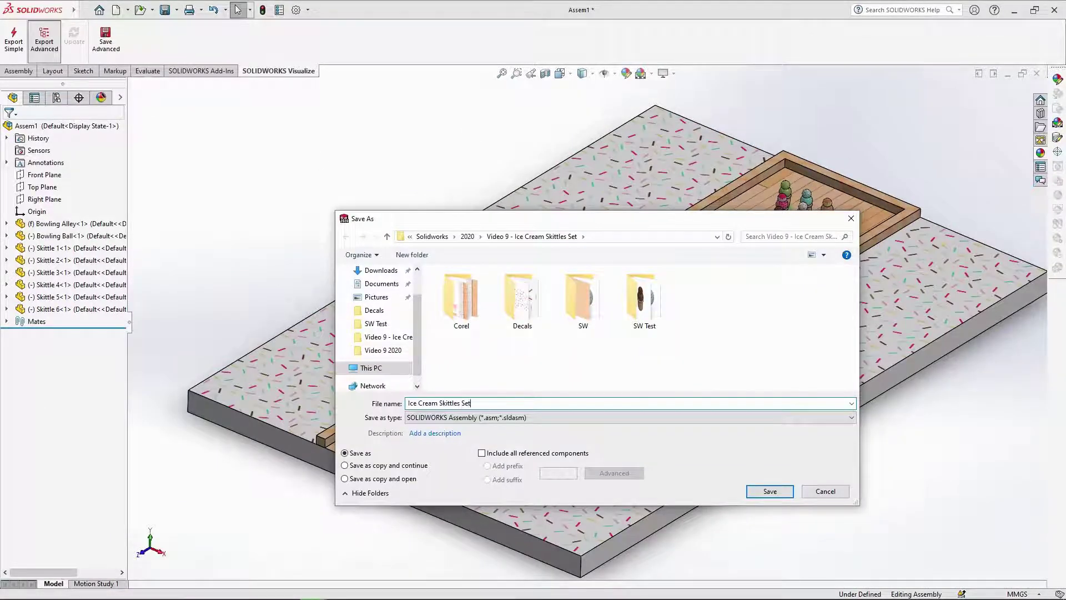
key(Return)
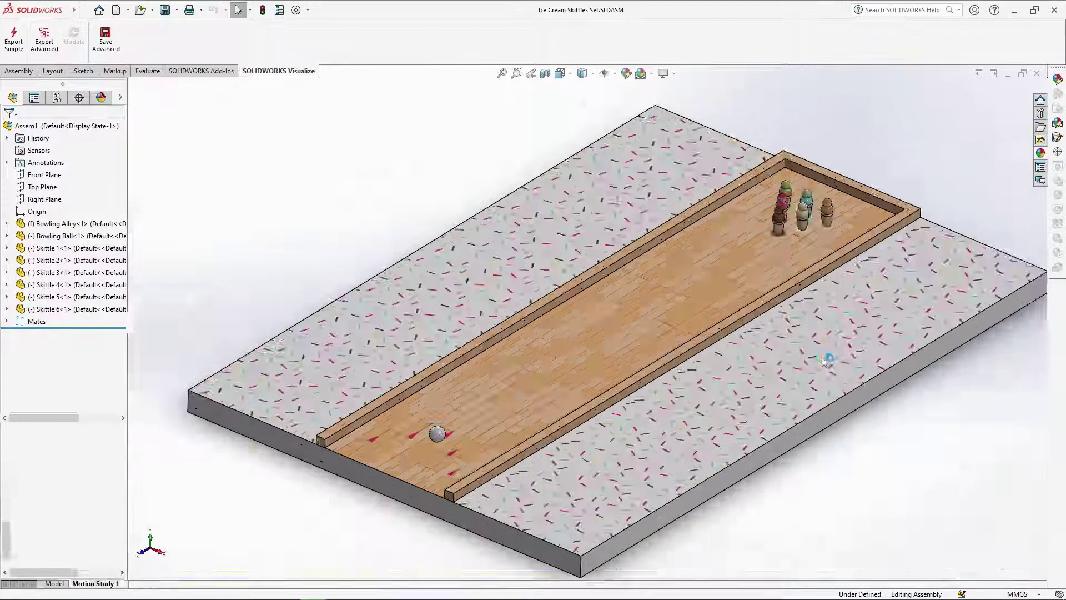